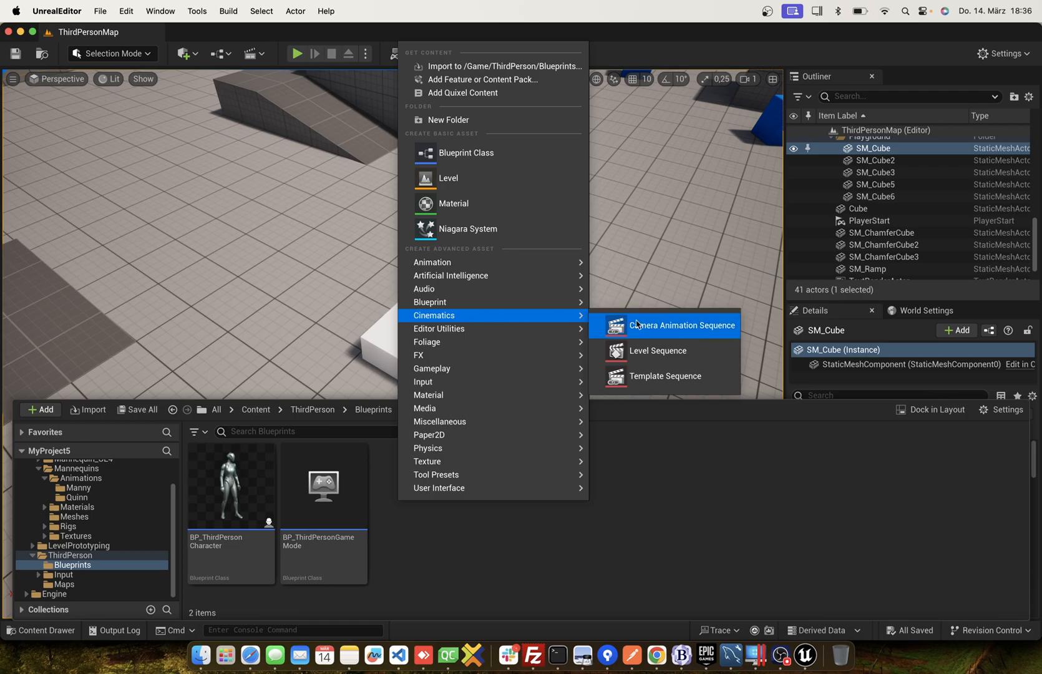
Create a Level Sequence in the ThirdPerson Blueprints folder with its default name and open it for editing.
click(638, 345)
key(Return)
double_click(420, 512)
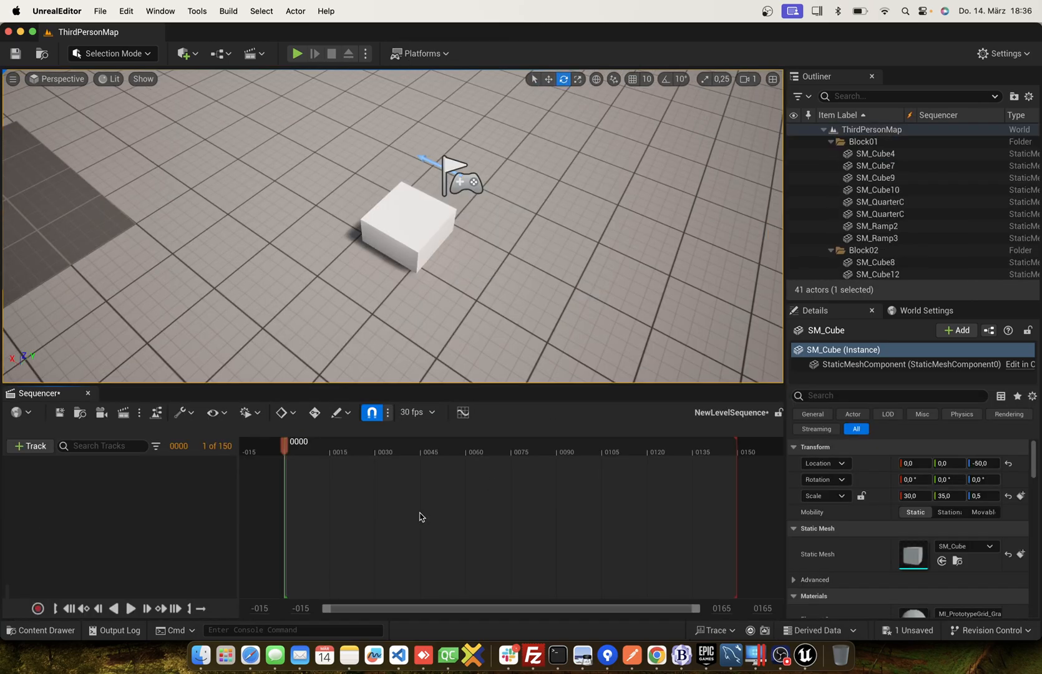
right_drag(449, 340, 448, 340)
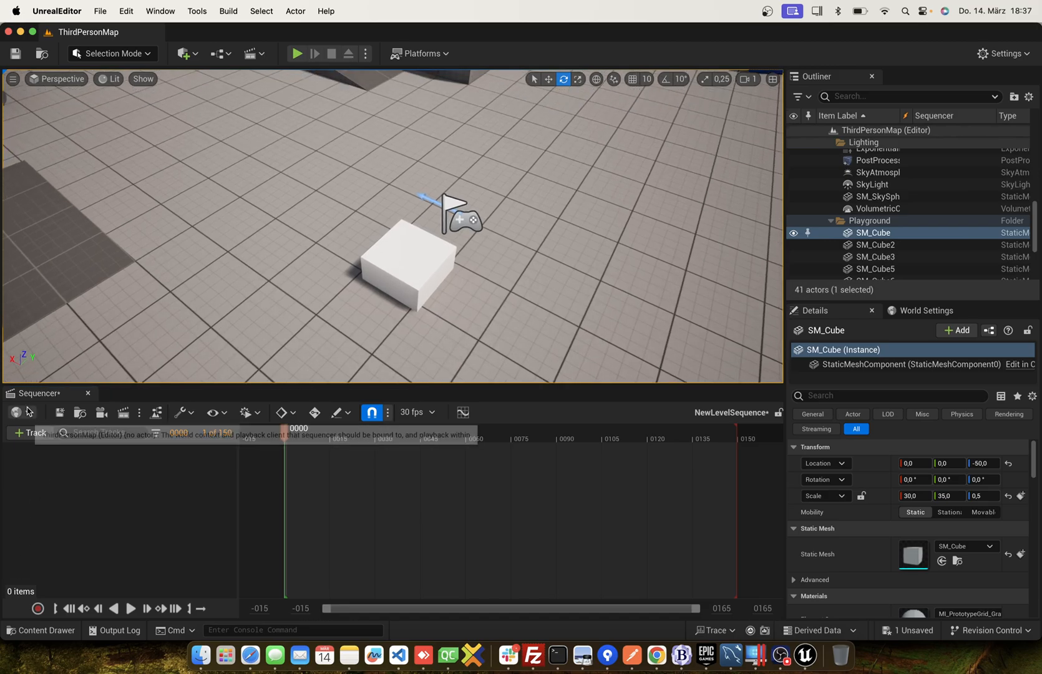
Place the MM_Idle animation from the Mannequins Manny folder into the level beside the white cube.
click(37, 630)
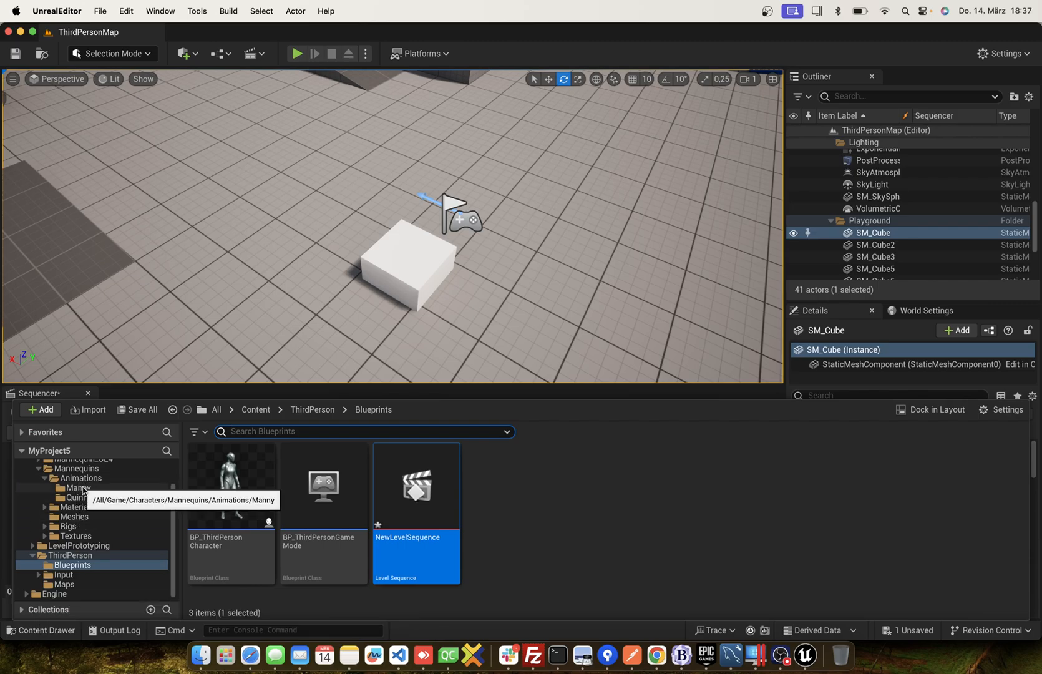
click(78, 487)
drag(415, 493, 362, 248)
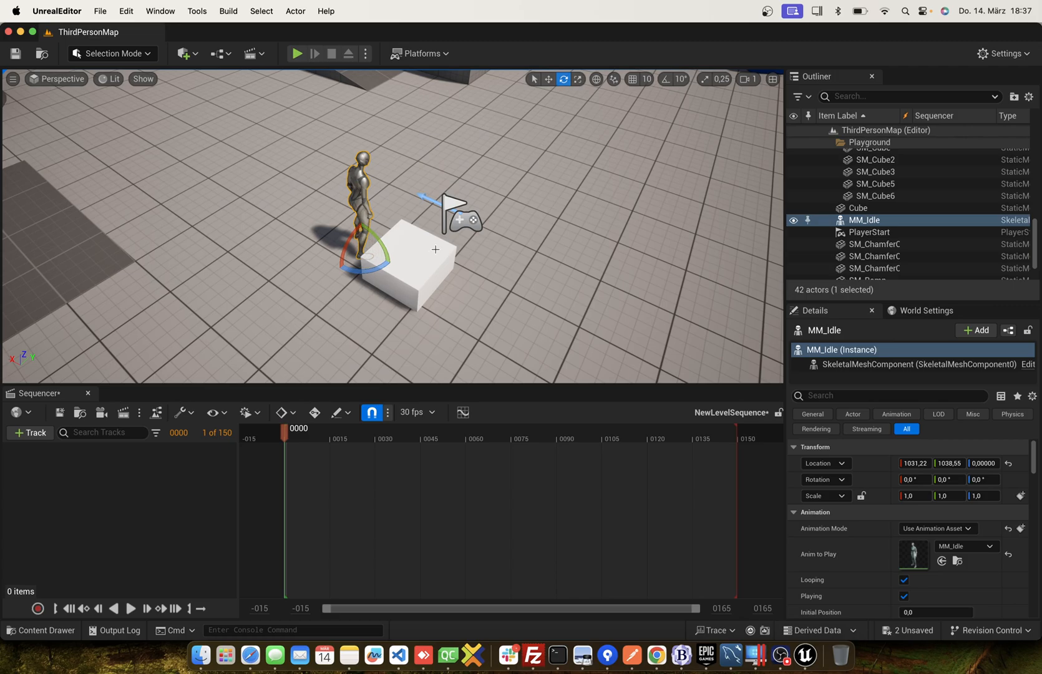
key(w)
key(a)
right_drag(407, 250, 379, 253)
scroll(379, 253, down, 5)
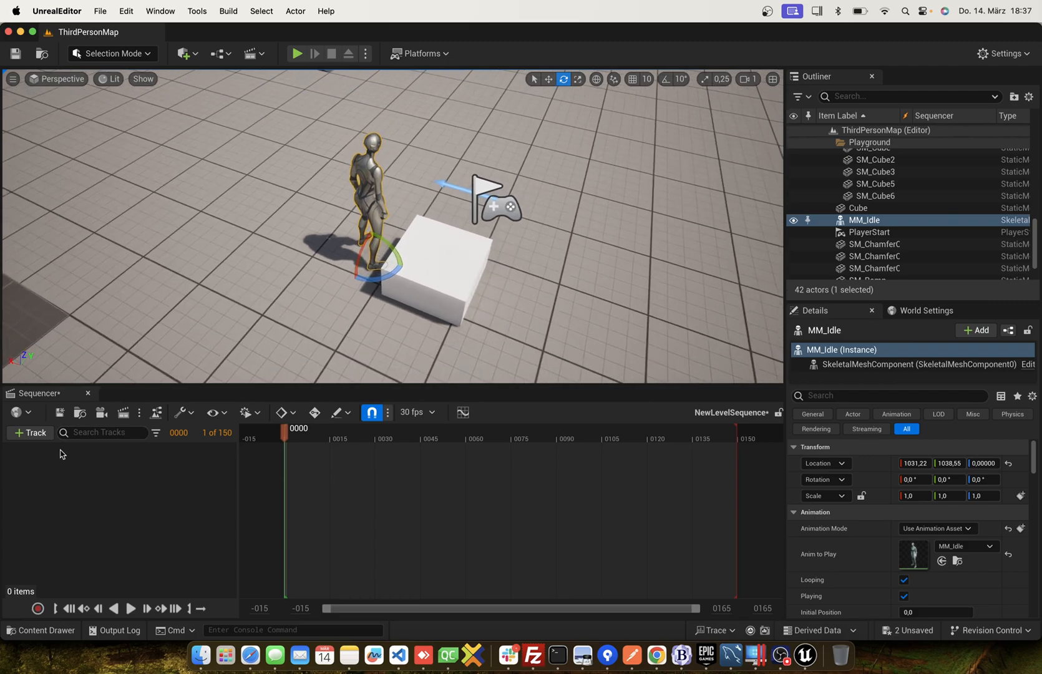
Add the MM_Idle actor to the level sequence as a track.
click(30, 433)
mouse_move(113, 233)
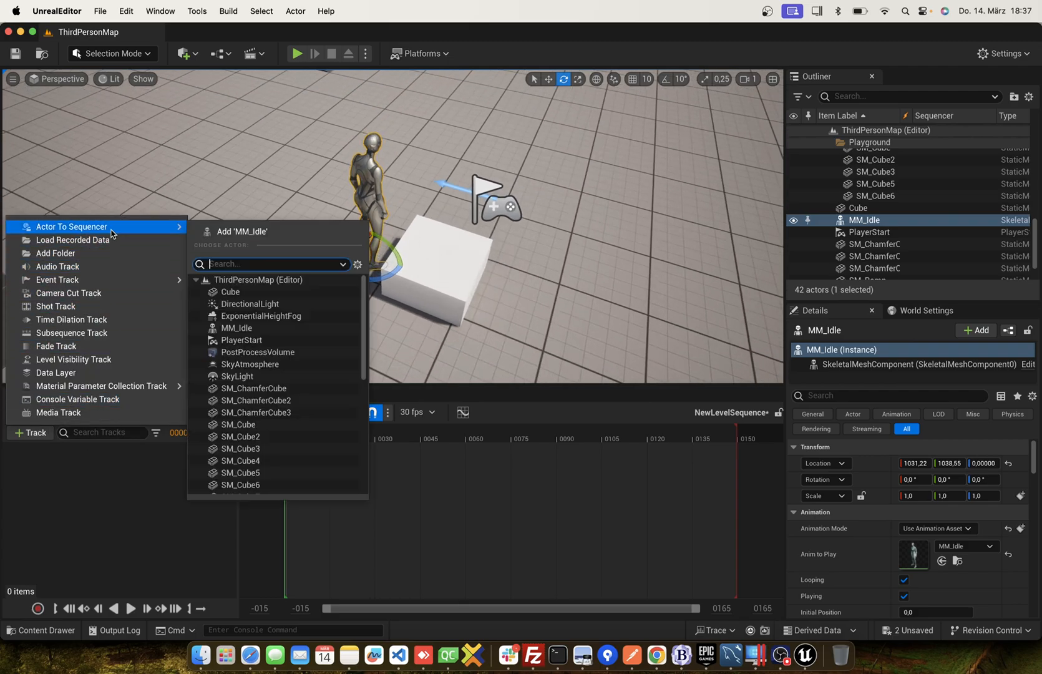
click(246, 236)
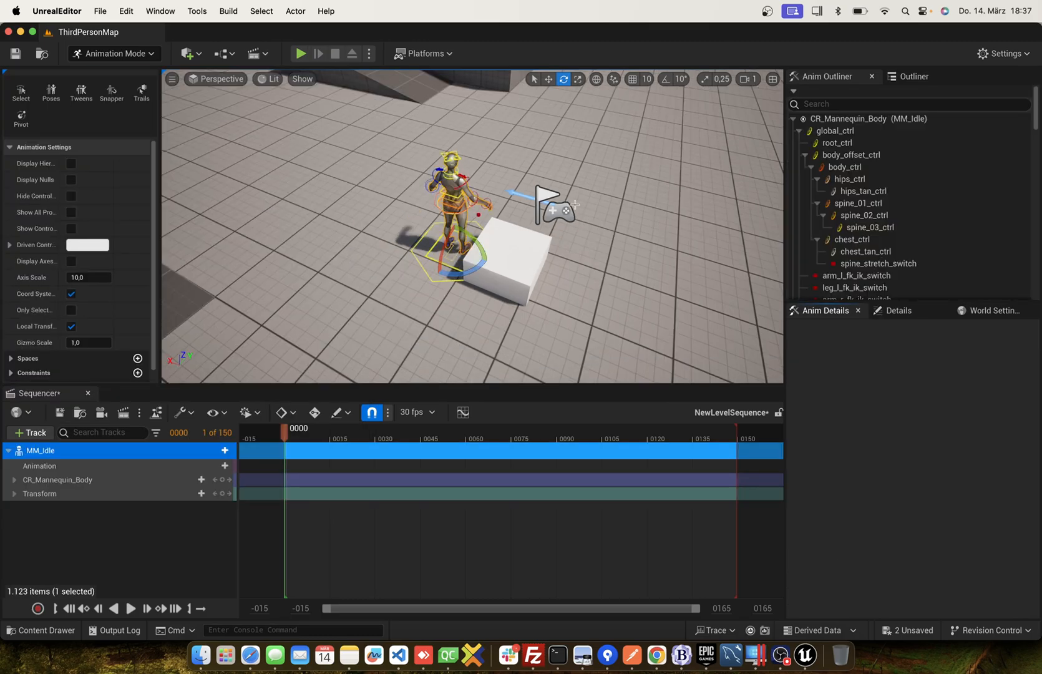
Move the MM_Idle mannequin so that it stands in front of the white cube.
click(549, 78)
drag(463, 239, 470, 294)
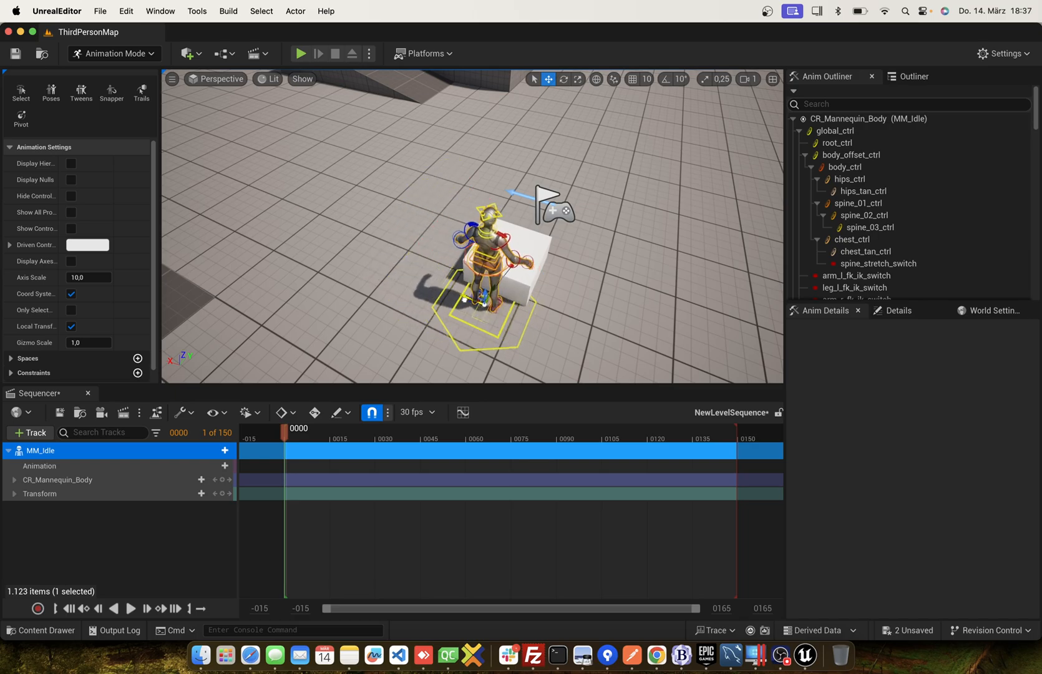
right_drag(465, 300, 400, 265)
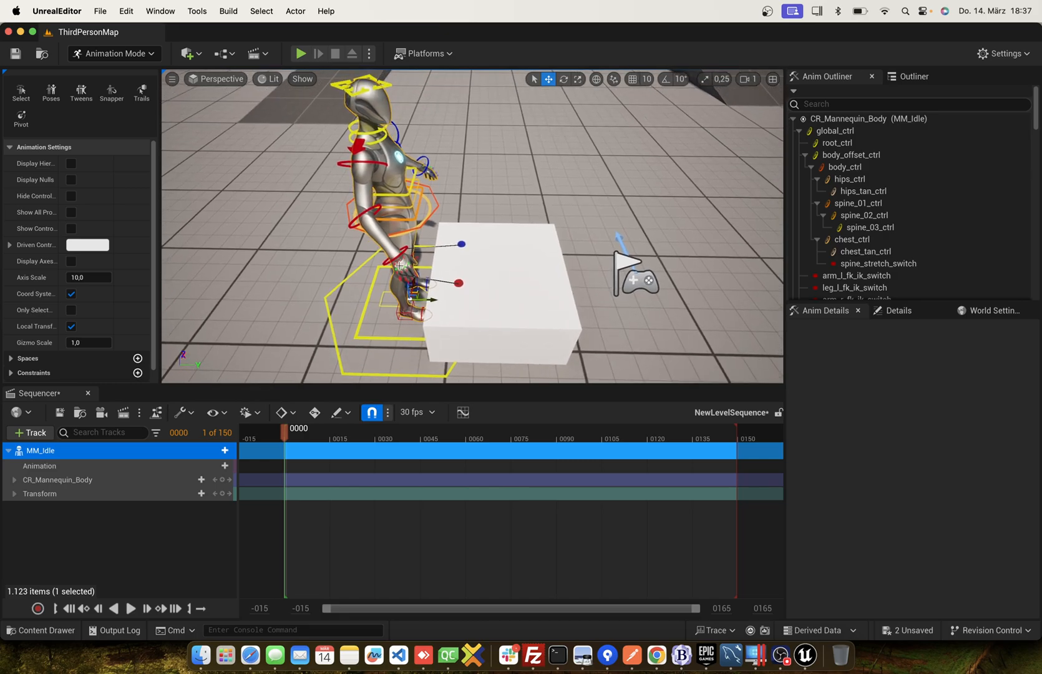
Rotate the mannequin's right and left upper-arm FK controls so both arms hang down beside the body.
click(344, 162)
click(564, 79)
drag(351, 147, 351, 151)
click(398, 126)
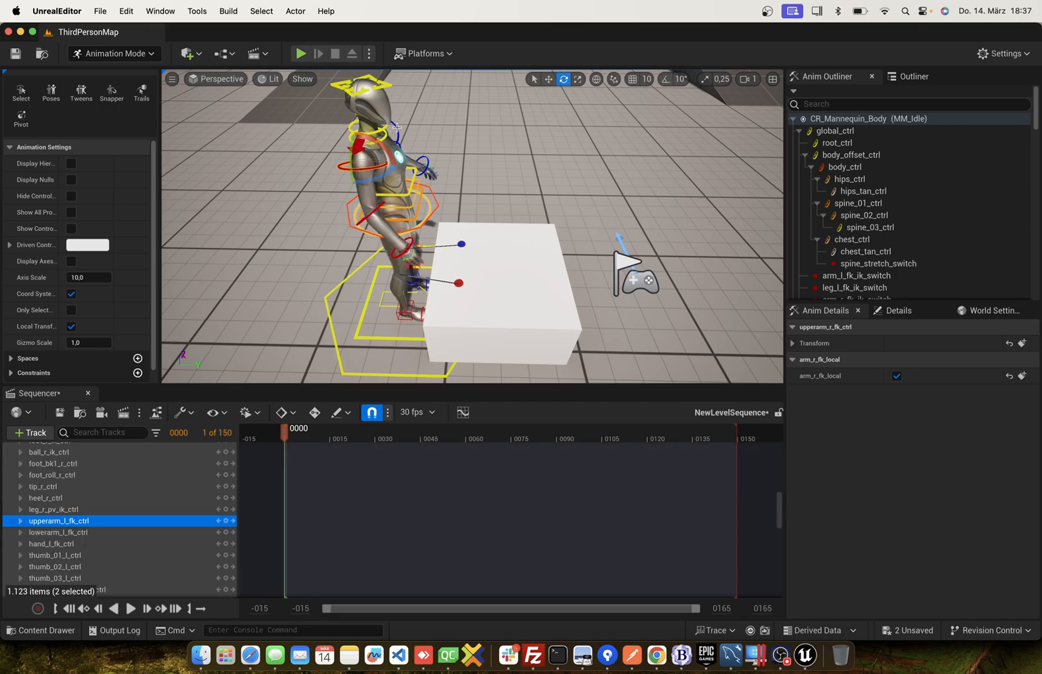
drag(367, 128, 374, 151)
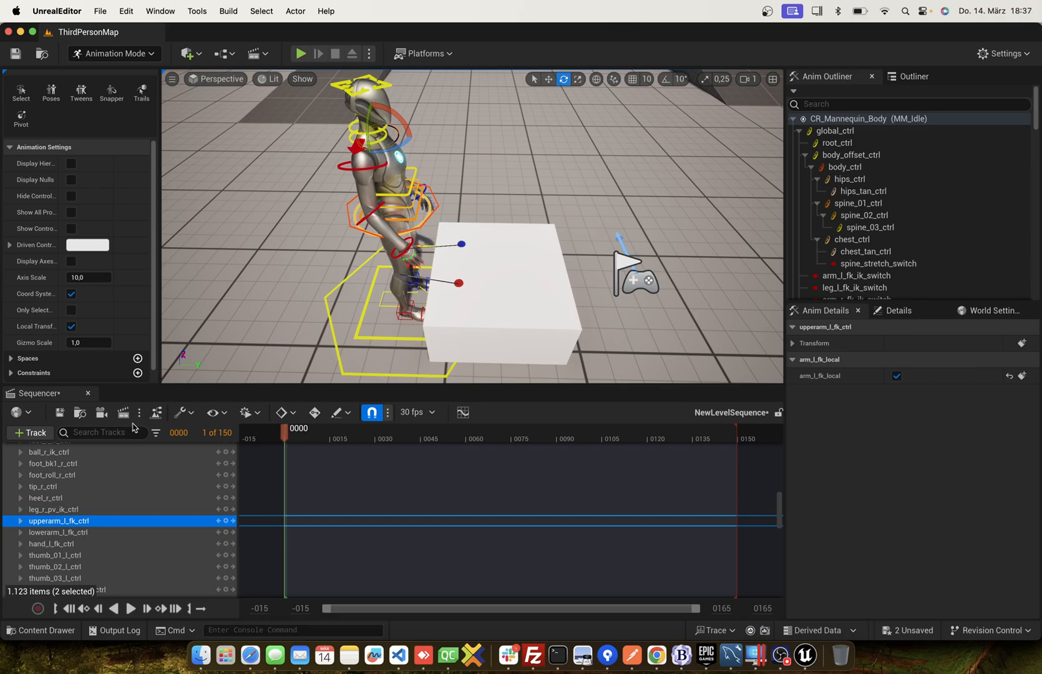
Key all CR_Mannequin_Body controls at frame 0.
scroll(90, 485, up, 15)
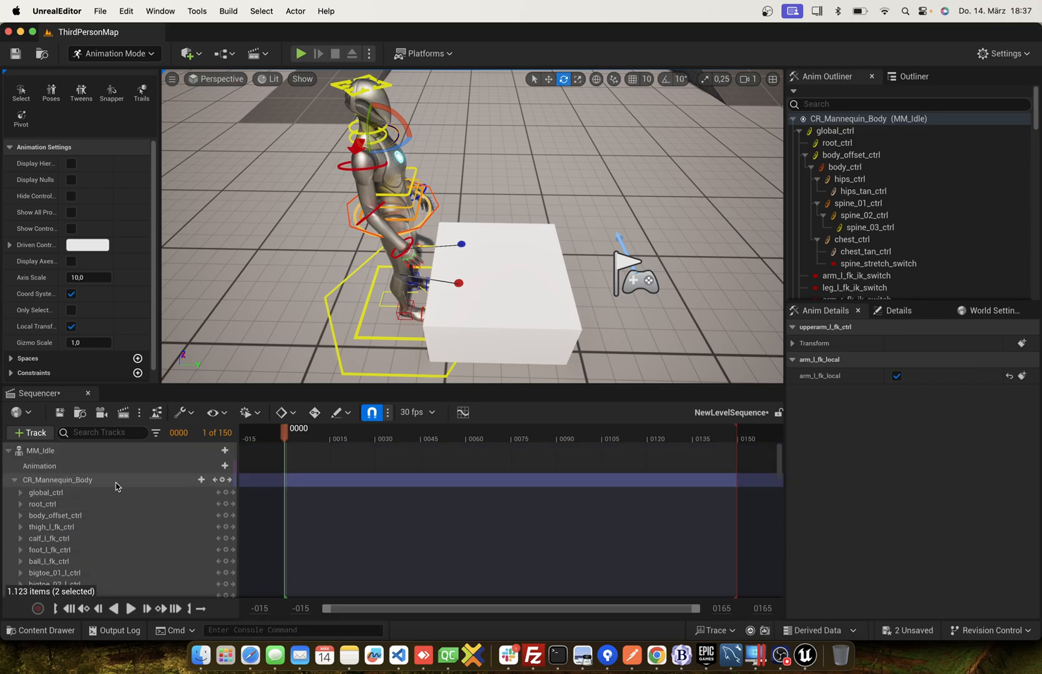
click(147, 483)
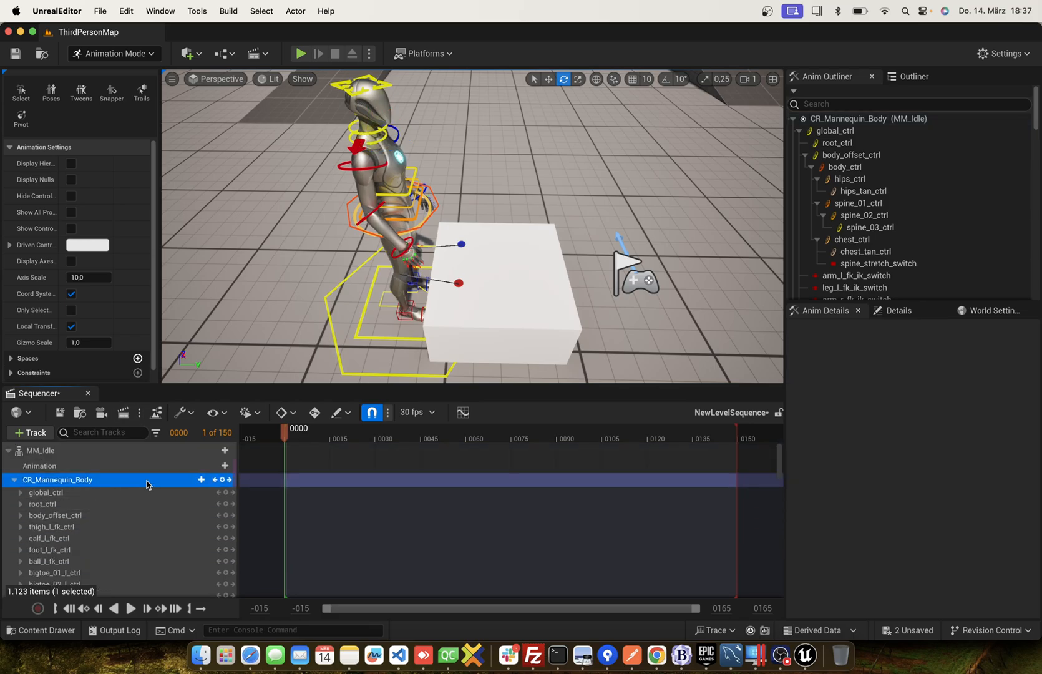
click(222, 480)
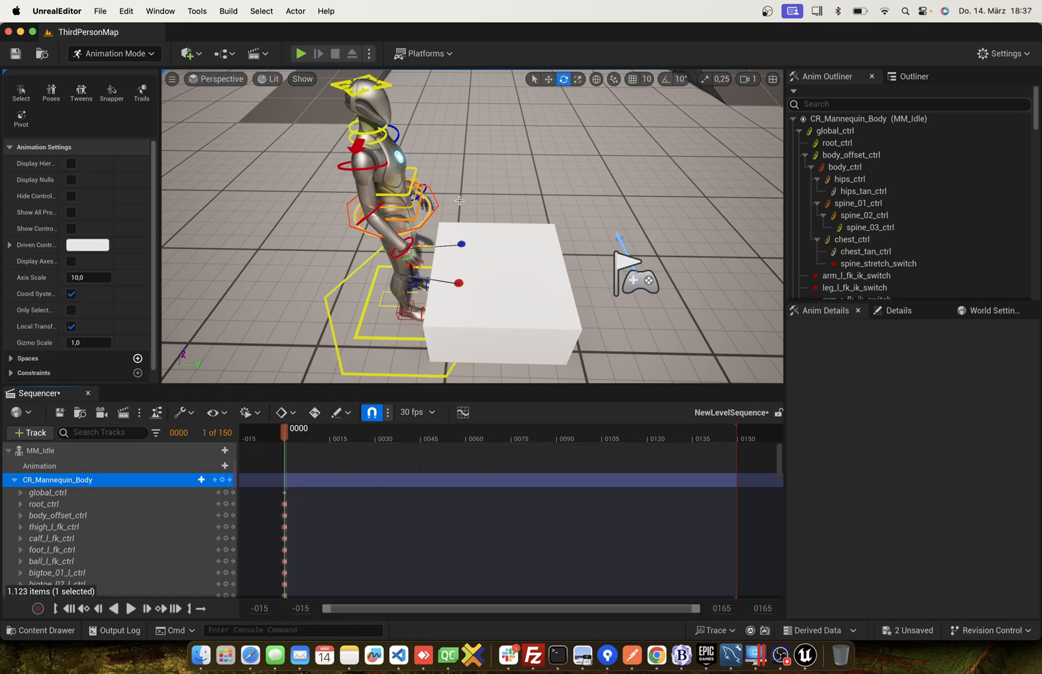
At frame 10, turn body_ctrl sideways away from the white cube and key its rotation.
drag(284, 431, 319, 434)
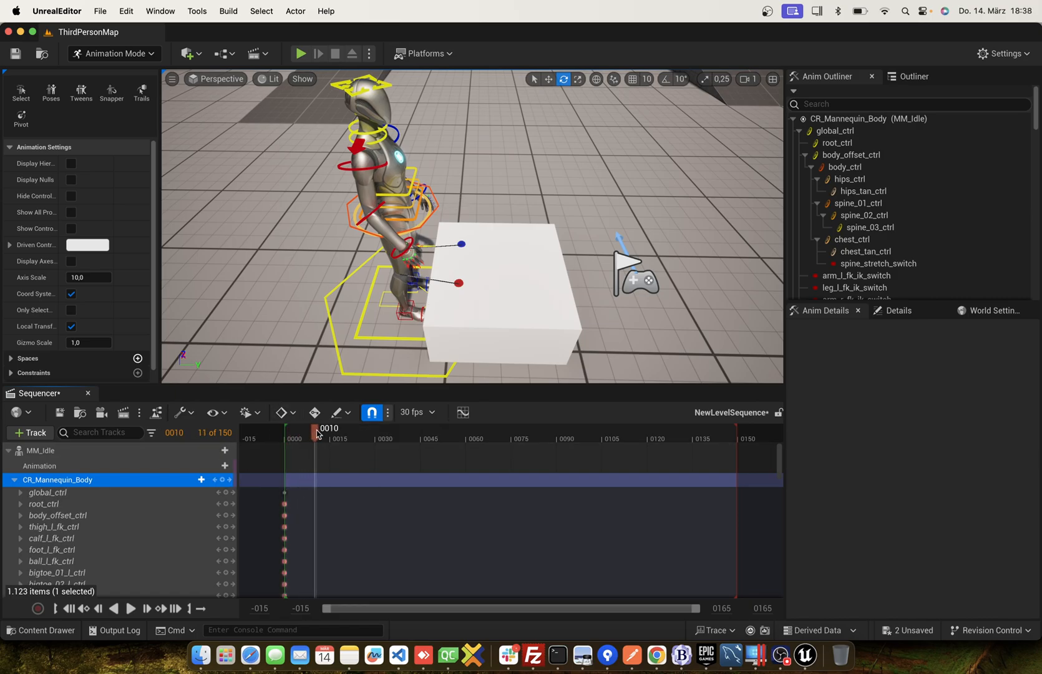
click(438, 206)
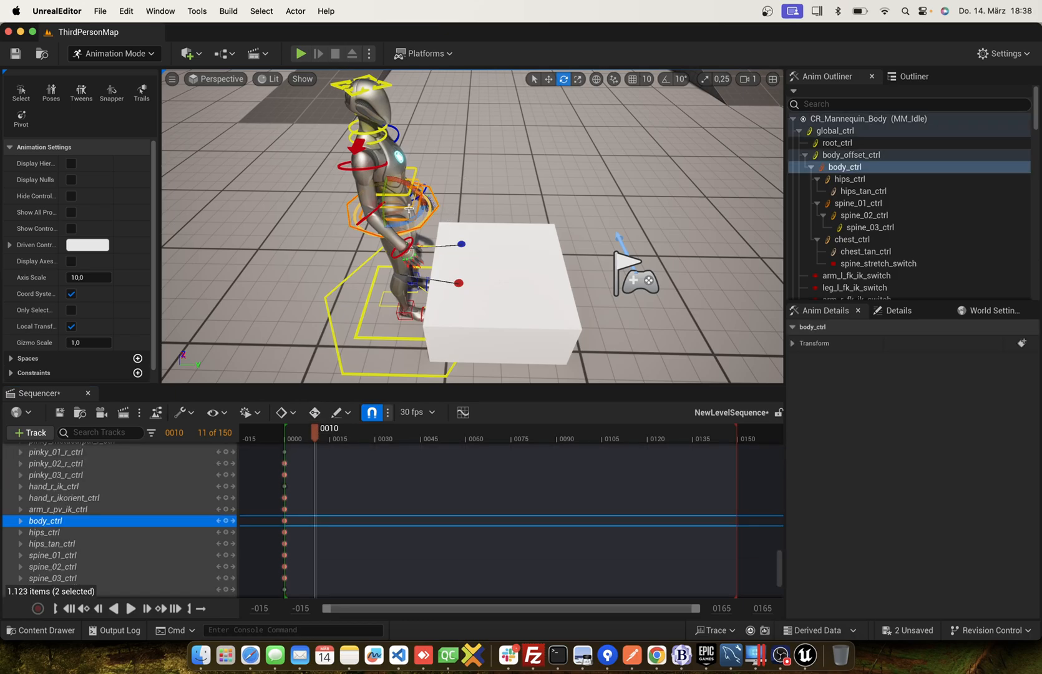
drag(414, 215, 437, 211)
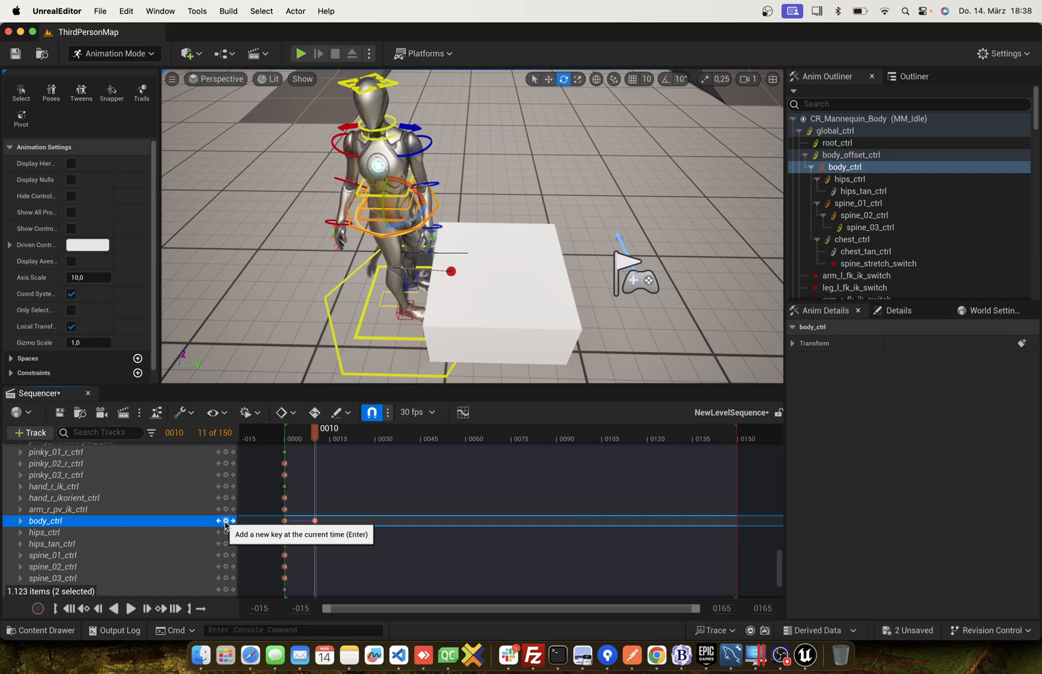
At frame 10, rotate foot_r_ik_ctrl to follow the turned body and shift the foot away from the cube.
click(398, 317)
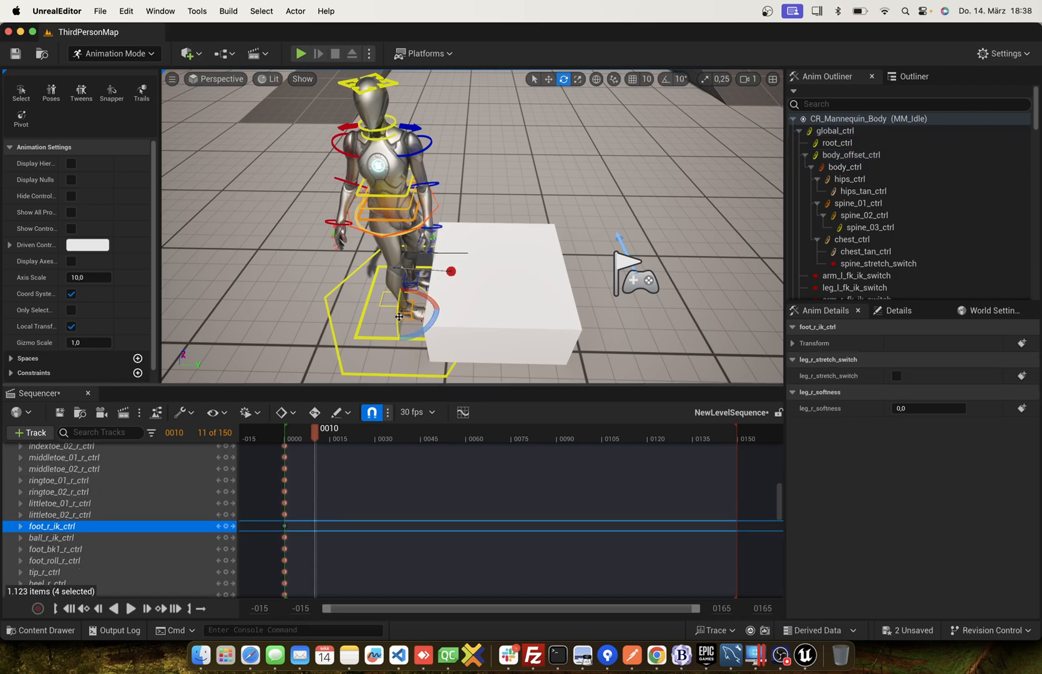
drag(432, 321, 388, 337)
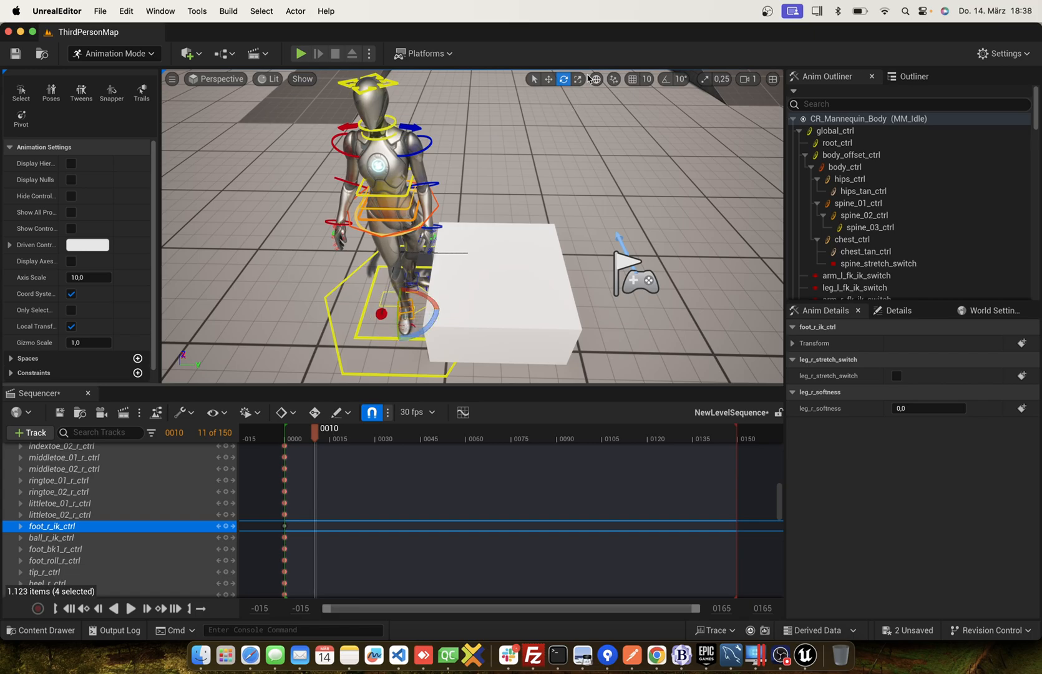
click(549, 79)
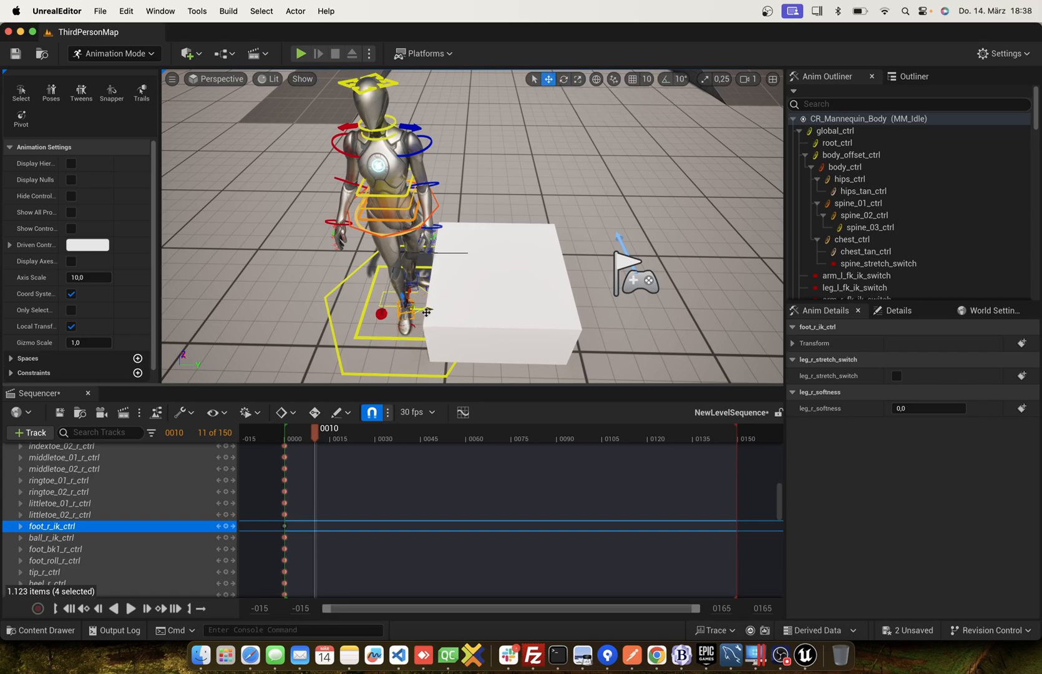
drag(426, 310, 412, 311)
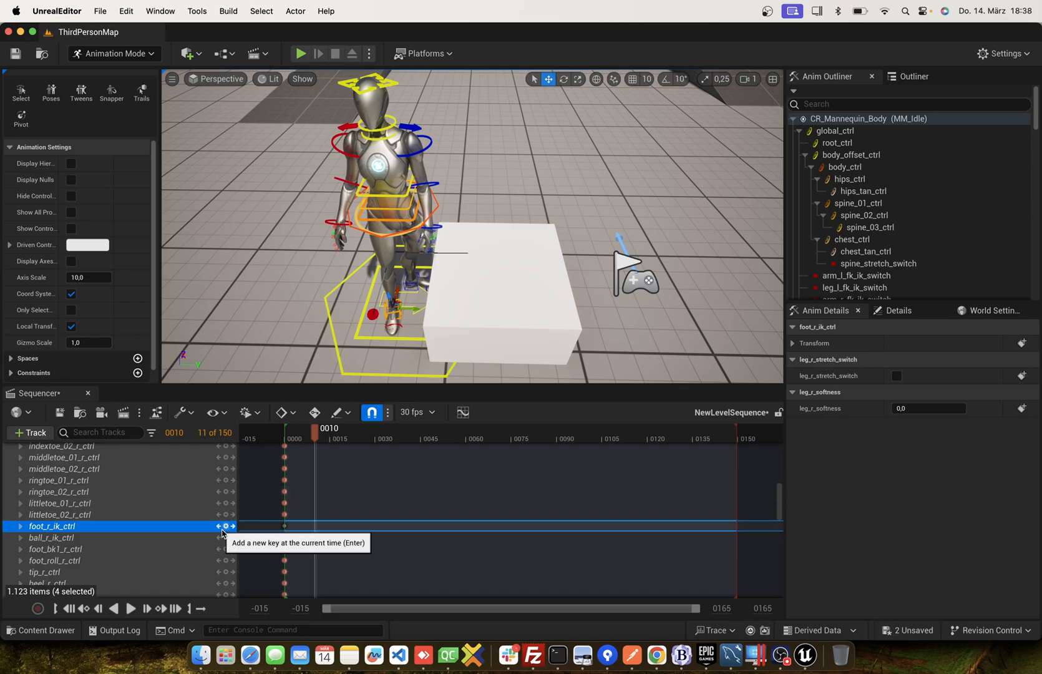
Turn body_ctrl further at frame 10 until the mannequin faces away from the white cube.
click(407, 288)
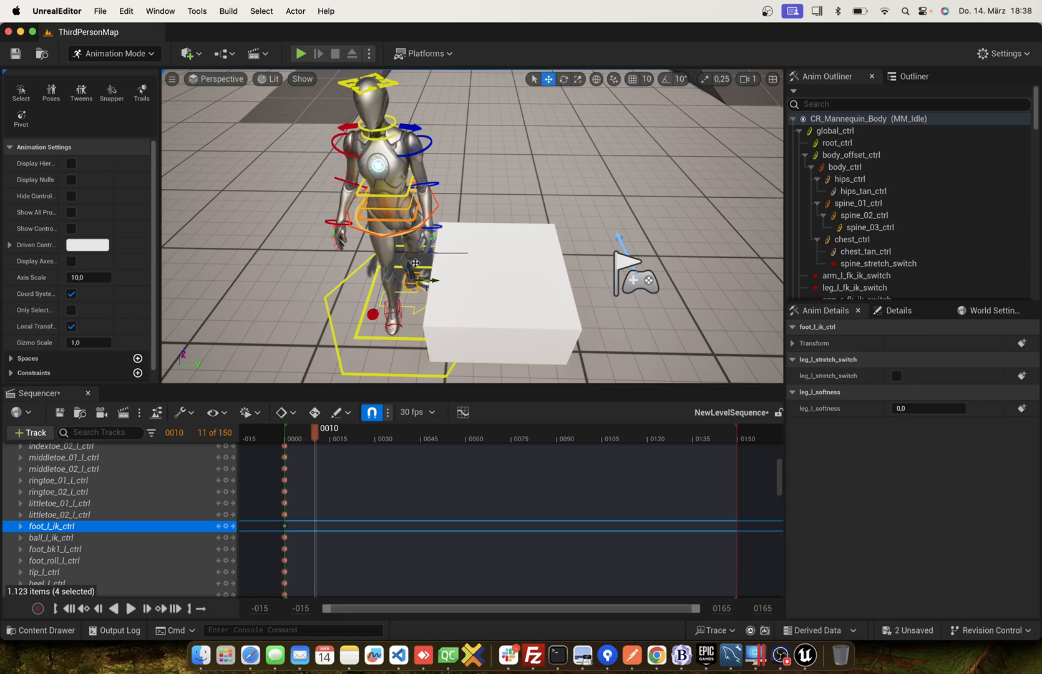
click(439, 205)
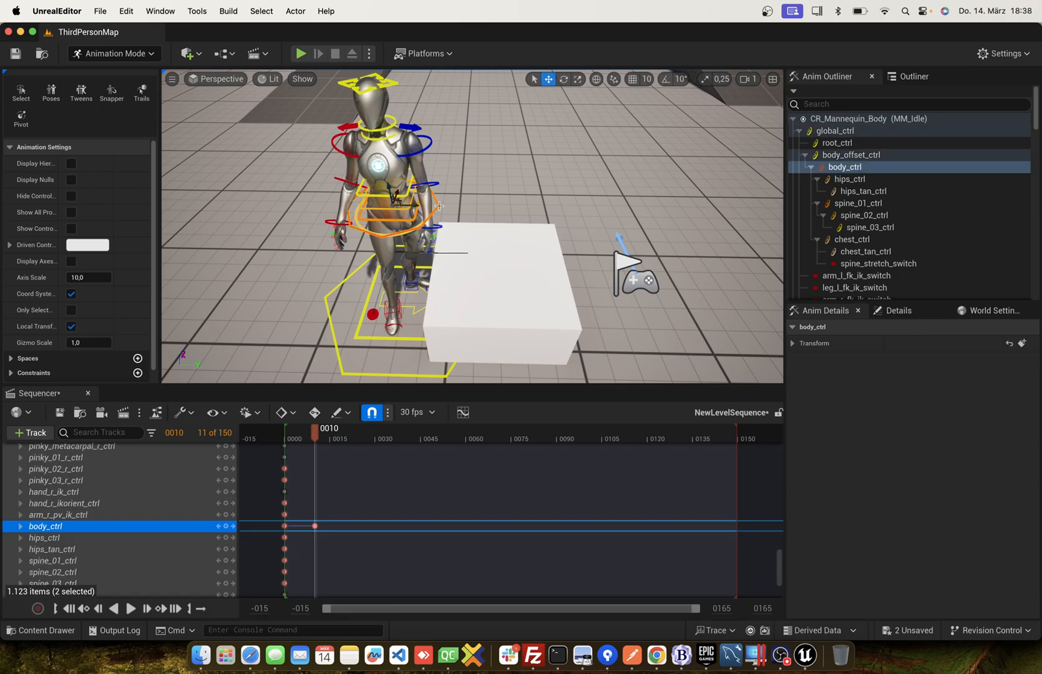
click(565, 81)
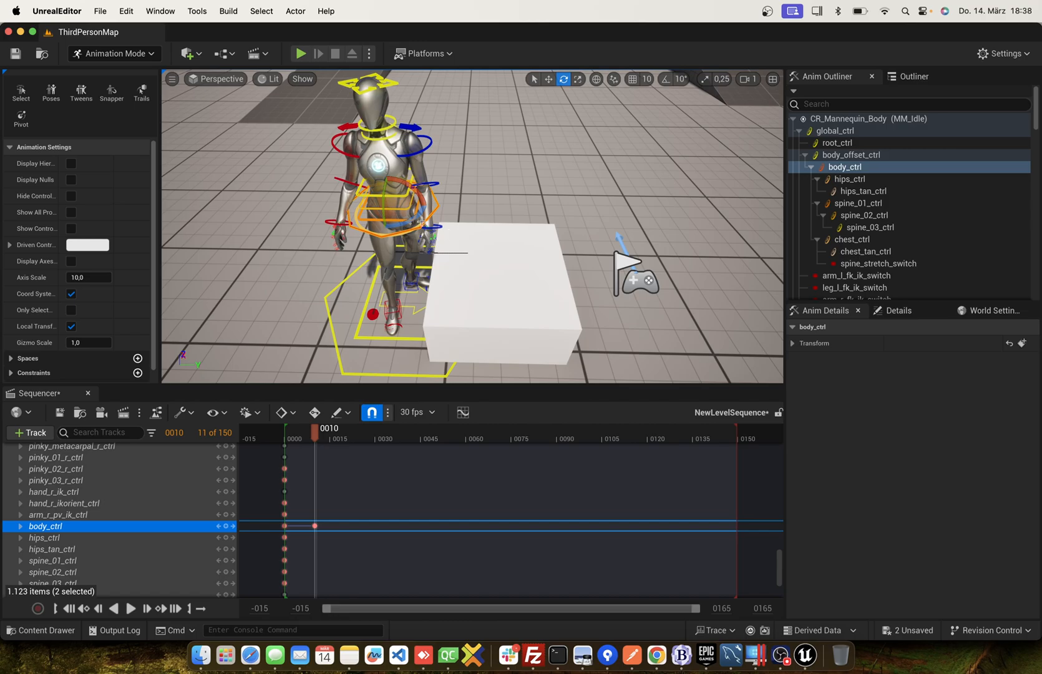
drag(412, 189, 425, 208)
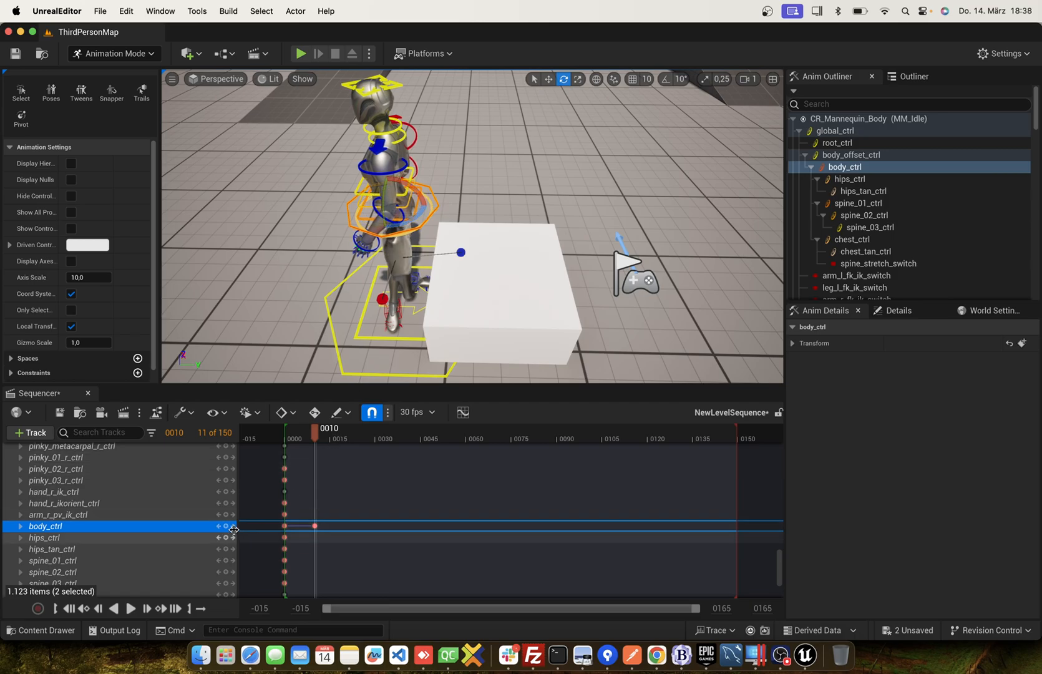
right_drag(544, 251, 552, 251)
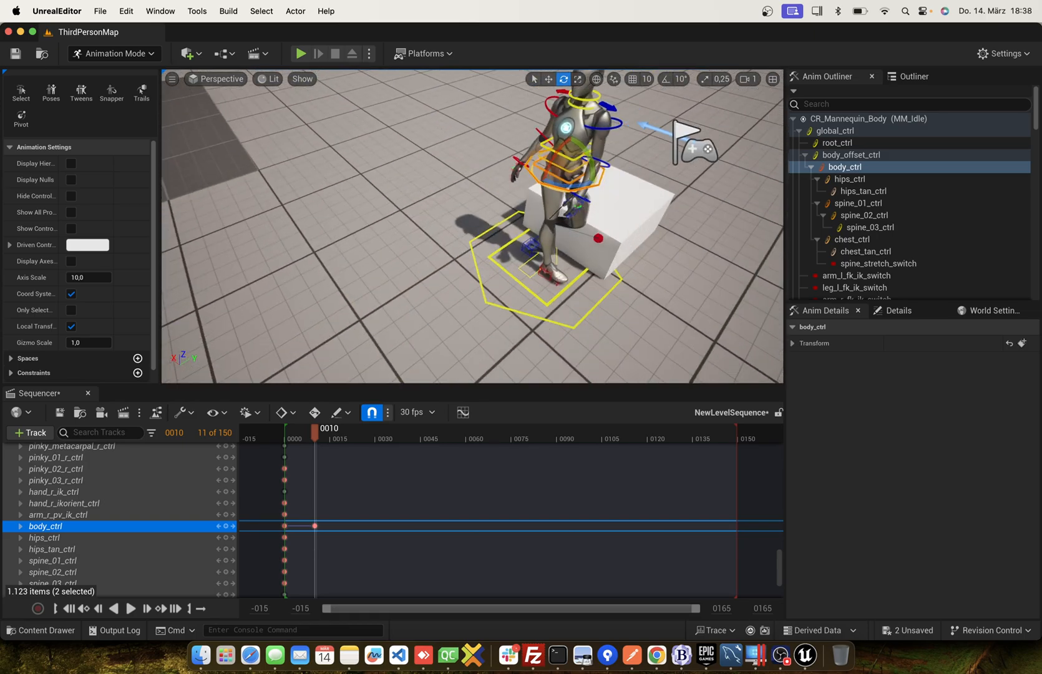
Rotate foot_l_ik_ctrl to match the turned body, move it beneath the body and key it at frame 10.
click(523, 246)
drag(524, 246, 574, 254)
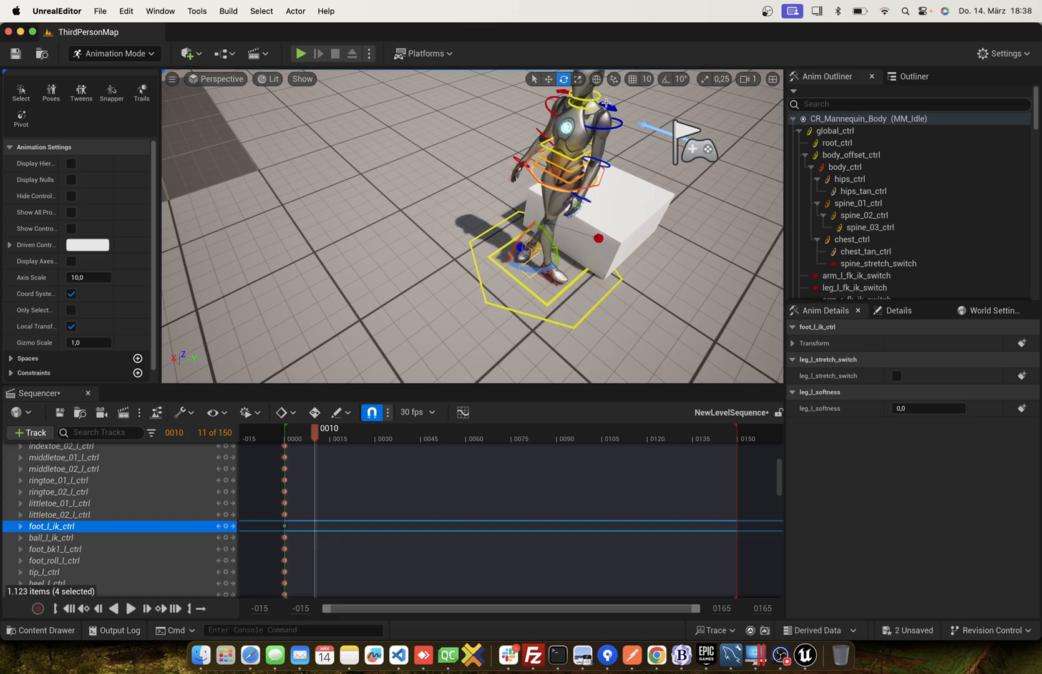
click(548, 79)
drag(515, 233, 535, 246)
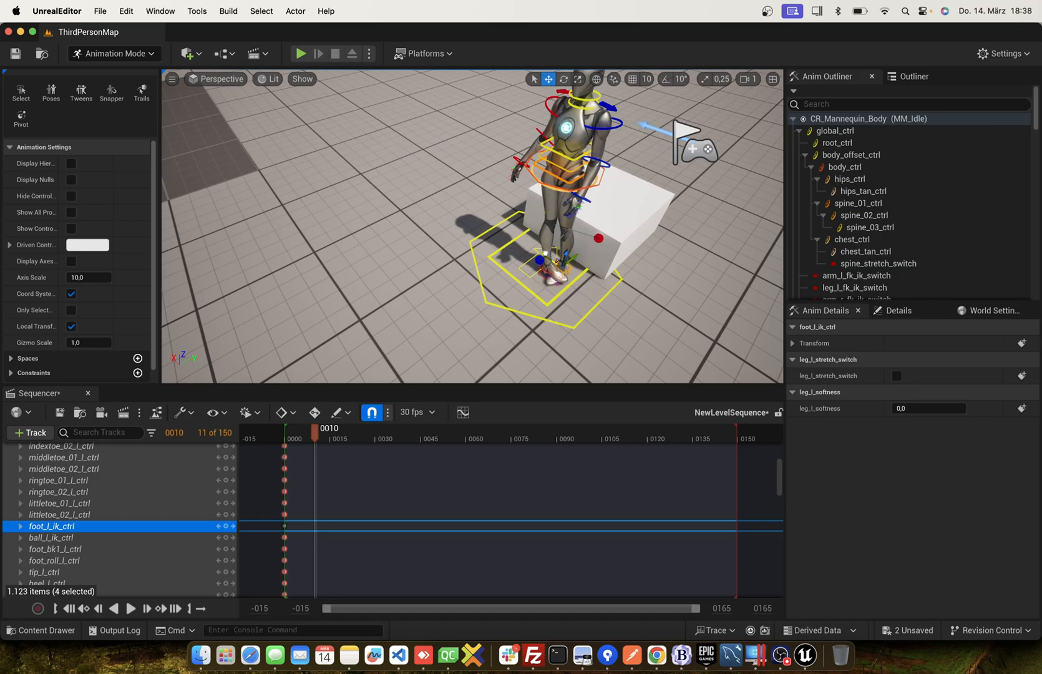
click(226, 526)
click(541, 271)
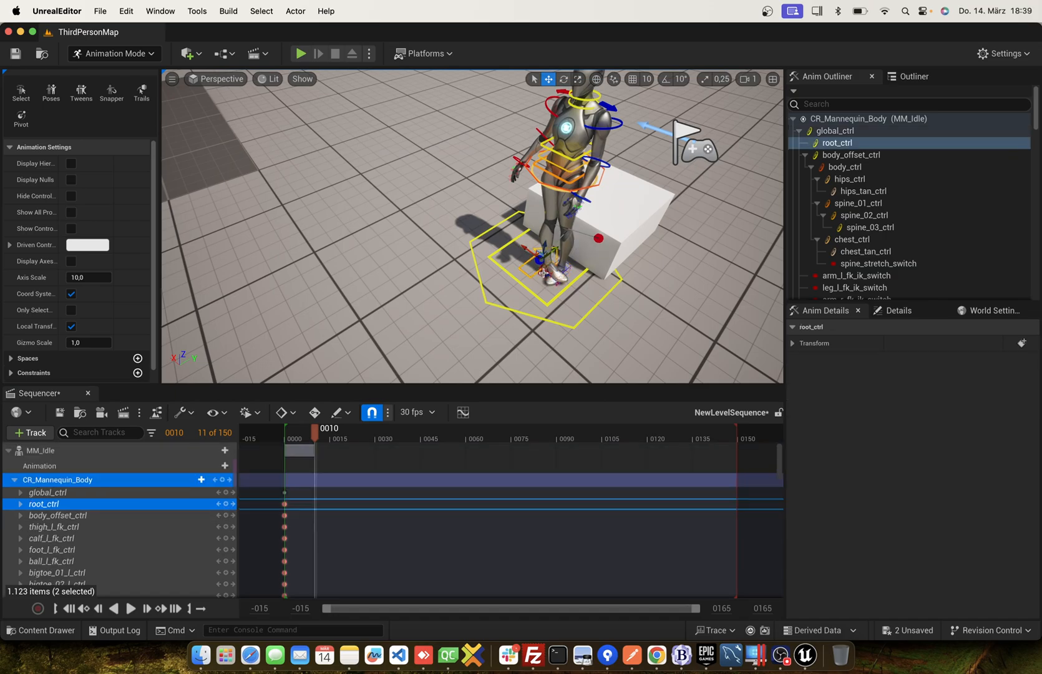
click(546, 277)
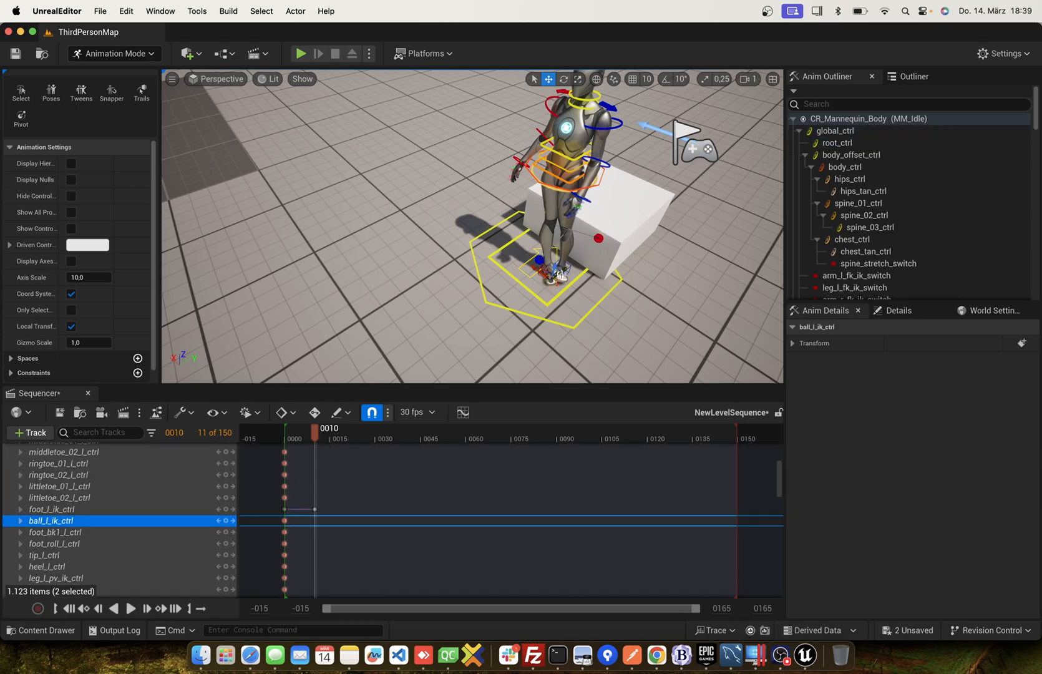
click(565, 80)
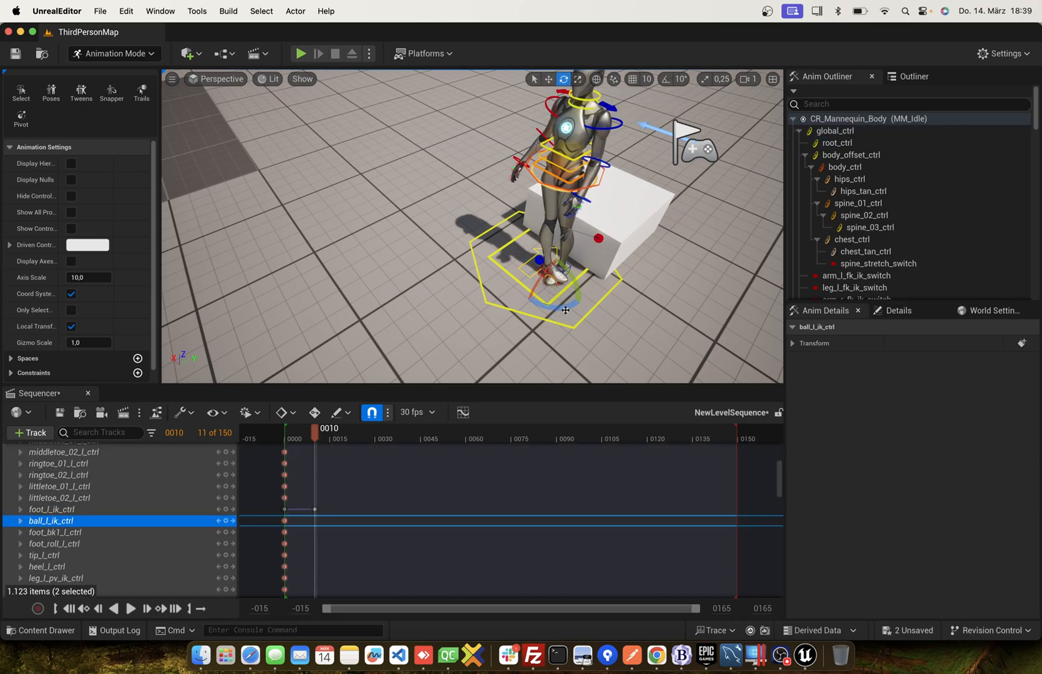
mouse_move(565, 310)
mouse_down()
mouse_move(538, 306)
mouse_move(558, 320)
mouse_up()
key(super+z)
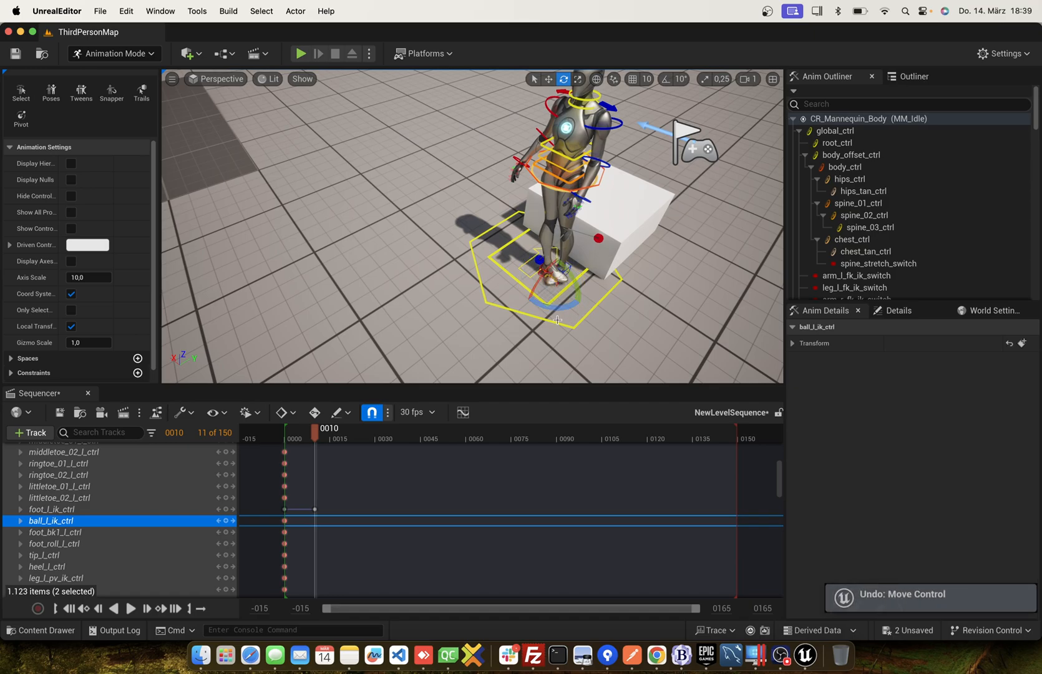
At frame 10, rotate foot_r_ik_ctrl about 94° to match the turned body and move it beside the left foot.
click(540, 273)
drag(540, 273, 505, 259)
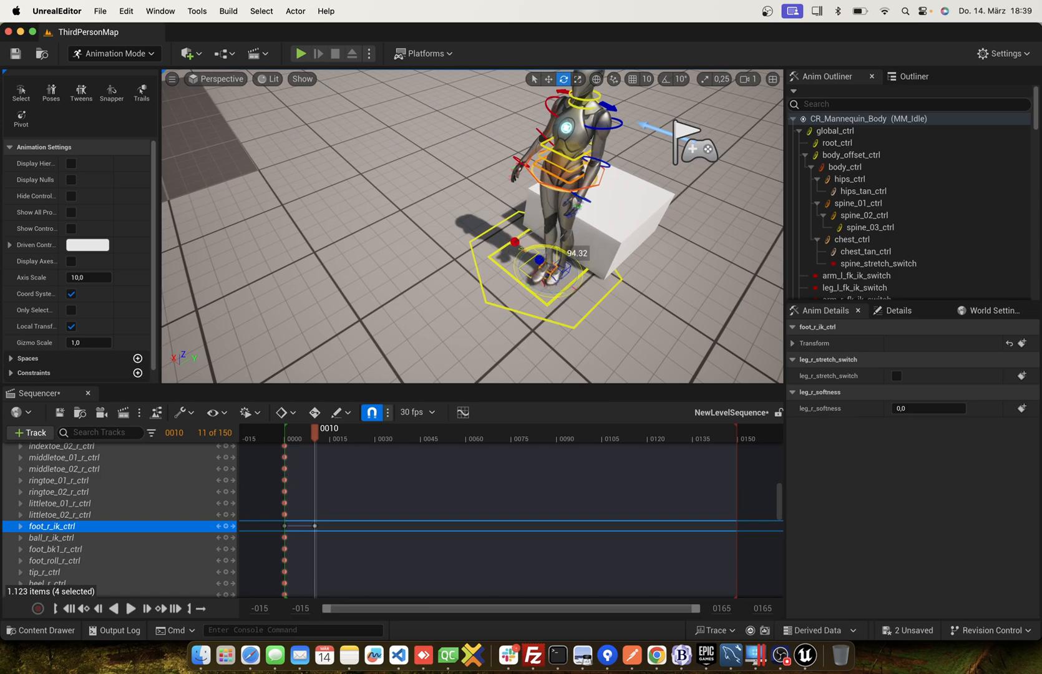
key(w)
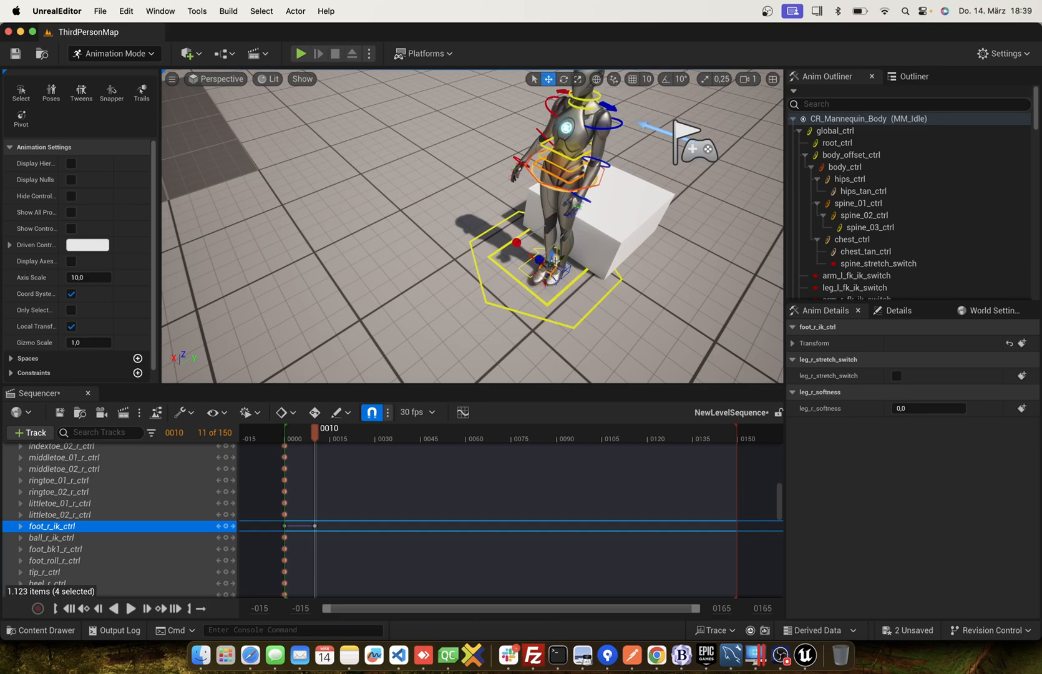
mouse_move(530, 257)
mouse_down()
mouse_move(517, 248)
mouse_move(555, 246)
mouse_up()
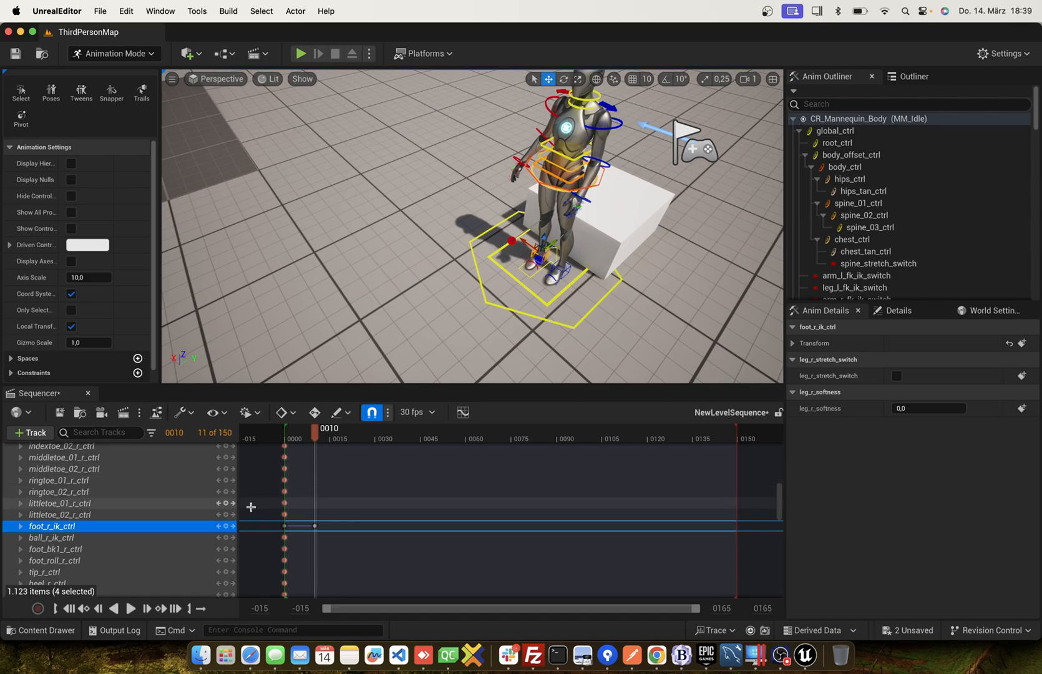
At frame 6, move foot_r_ik_ctrl clear of the left foot and key it.
mouse_move(317, 435)
mouse_down()
mouse_move(284, 437)
mouse_move(324, 440)
mouse_move(293, 438)
mouse_move(305, 439)
mouse_up()
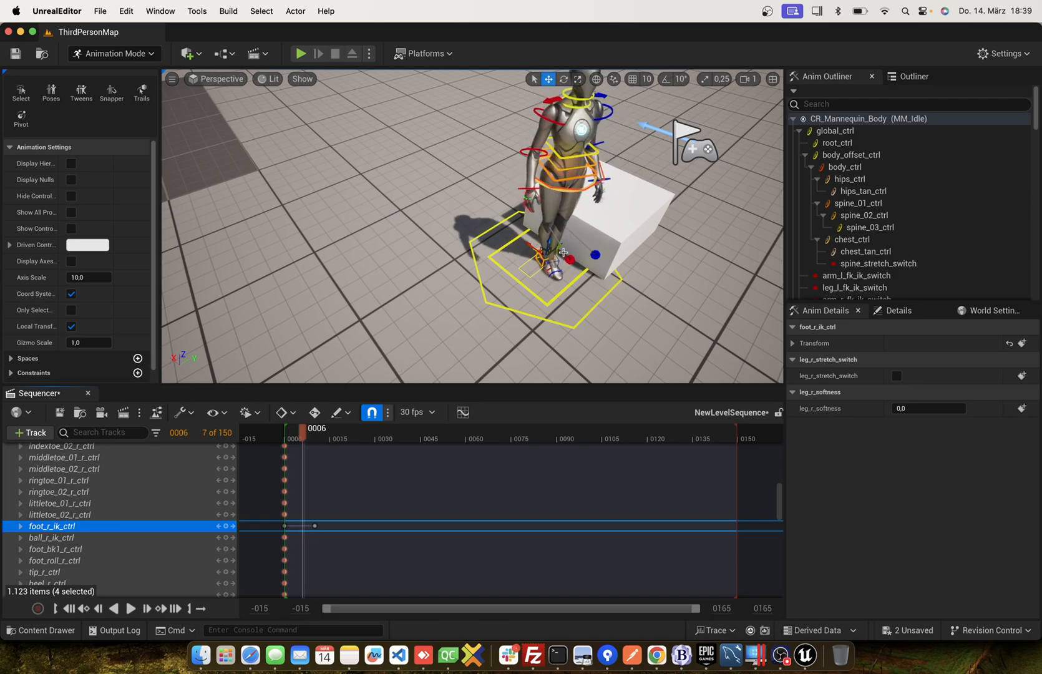
drag(560, 248, 543, 251)
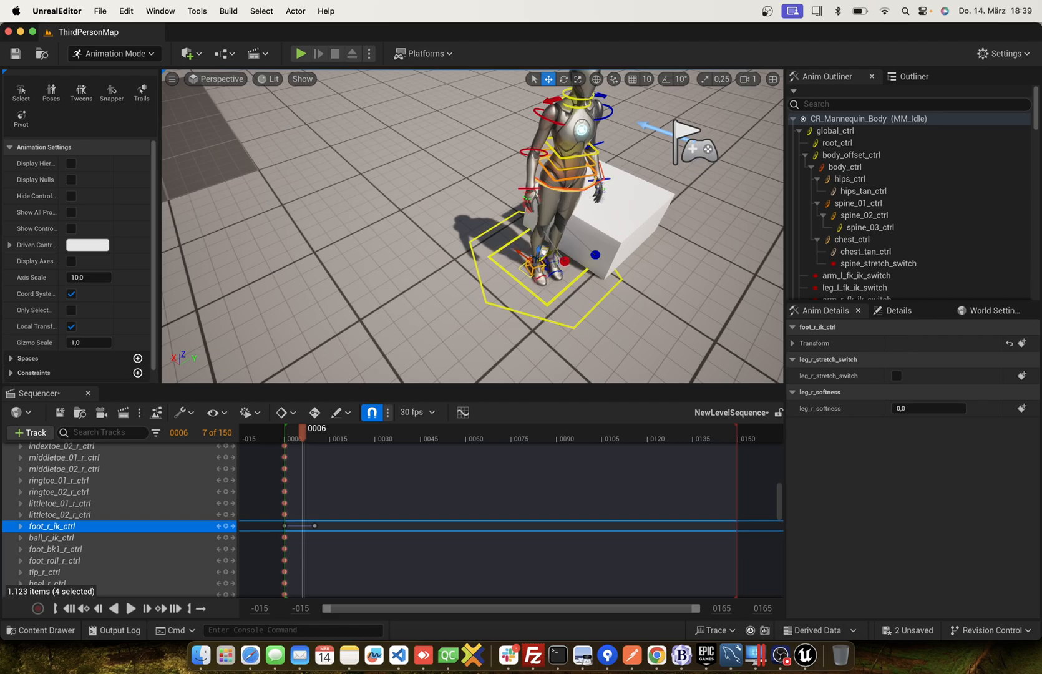
click(226, 526)
mouse_move(304, 439)
mouse_down()
mouse_move(284, 439)
mouse_move(317, 440)
mouse_up()
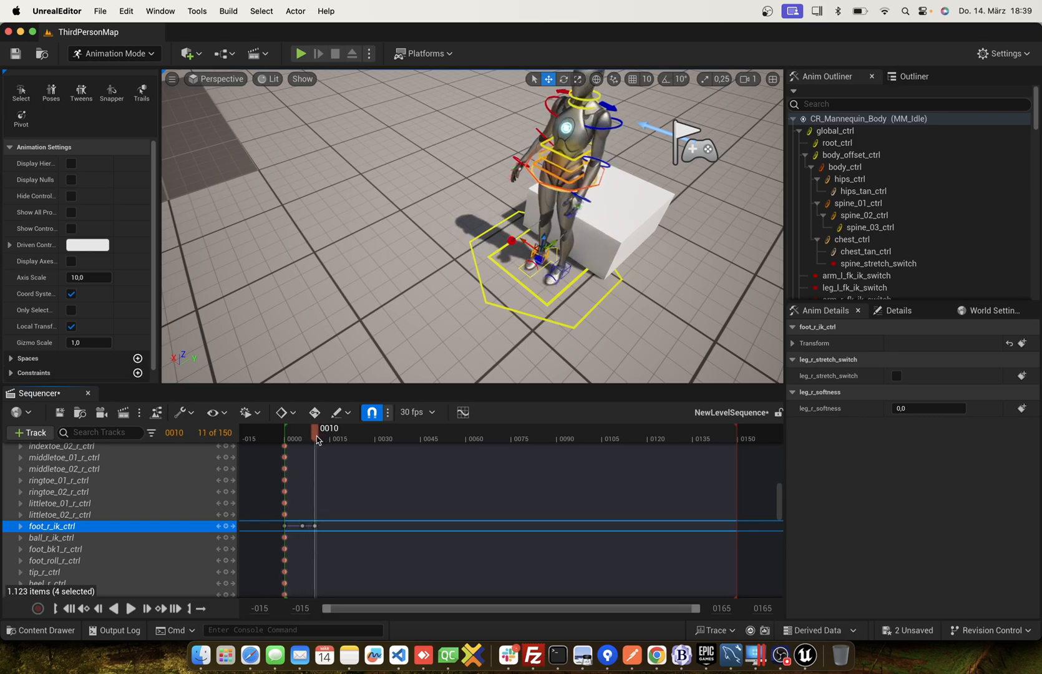
At frame 20, lower body_ctrl and move it back over the white cube so the mannequin sits, and key it.
right_drag(594, 267, 509, 286)
key(d)
key(d)
key(s)
key(w)
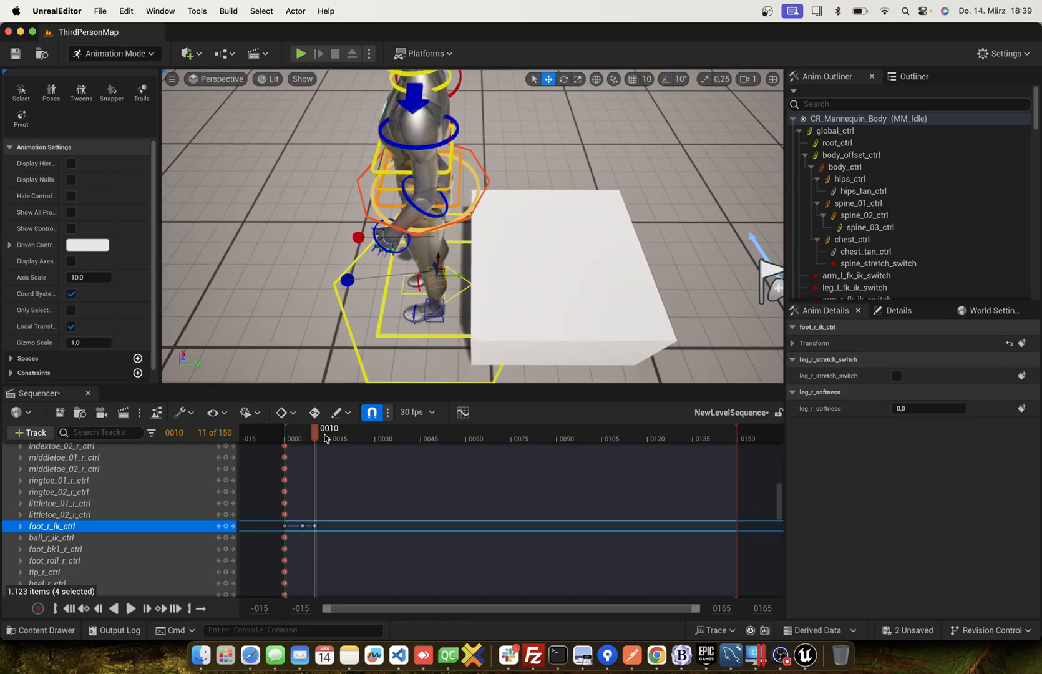
drag(317, 433, 347, 435)
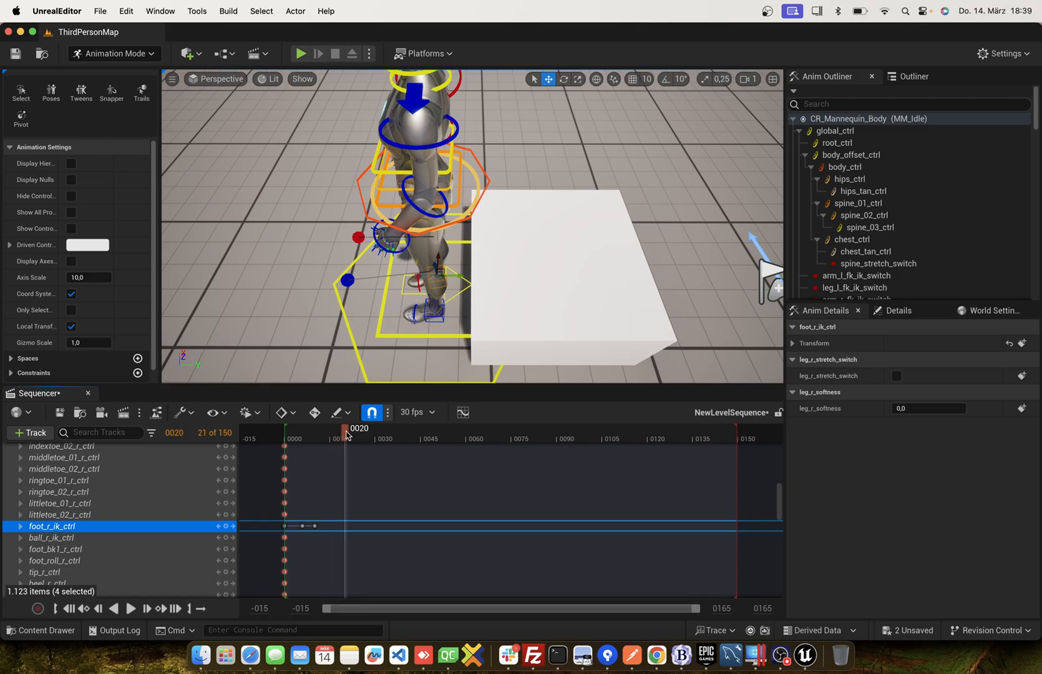
click(489, 183)
drag(420, 164, 549, 223)
middle_drag(550, 223, 528, 194)
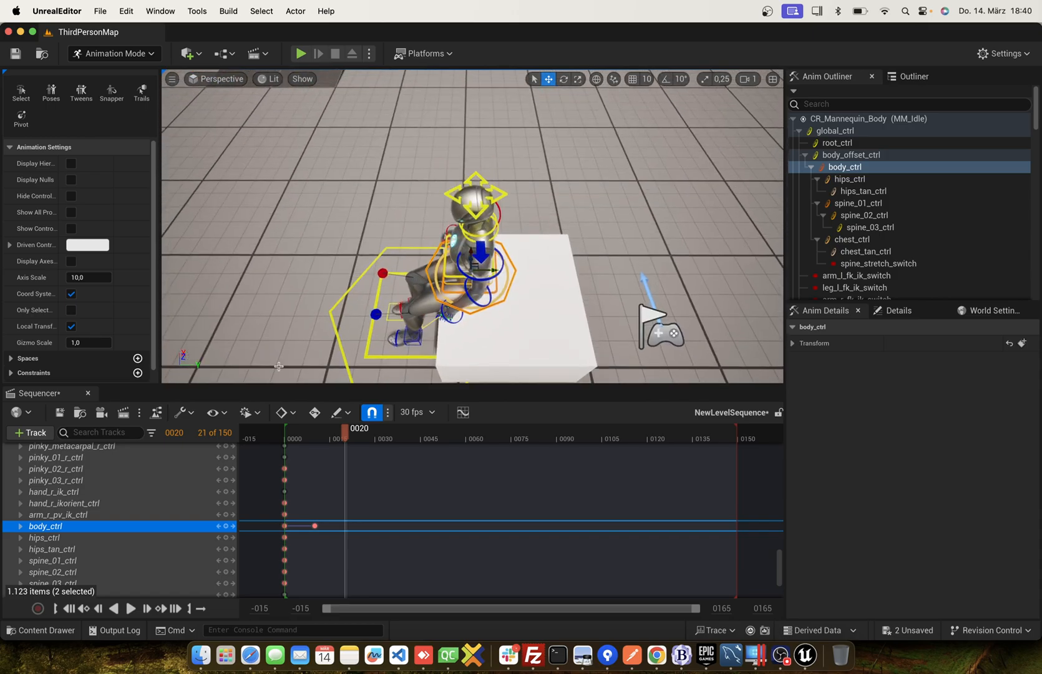
click(226, 526)
Shorten the sequence's playback range to end at frame 20 and key the whole CR_Mannequin_Body rig there.
mouse_move(347, 437)
mouse_down()
mouse_move(284, 437)
mouse_move(348, 433)
mouse_up()
drag(737, 427, 343, 433)
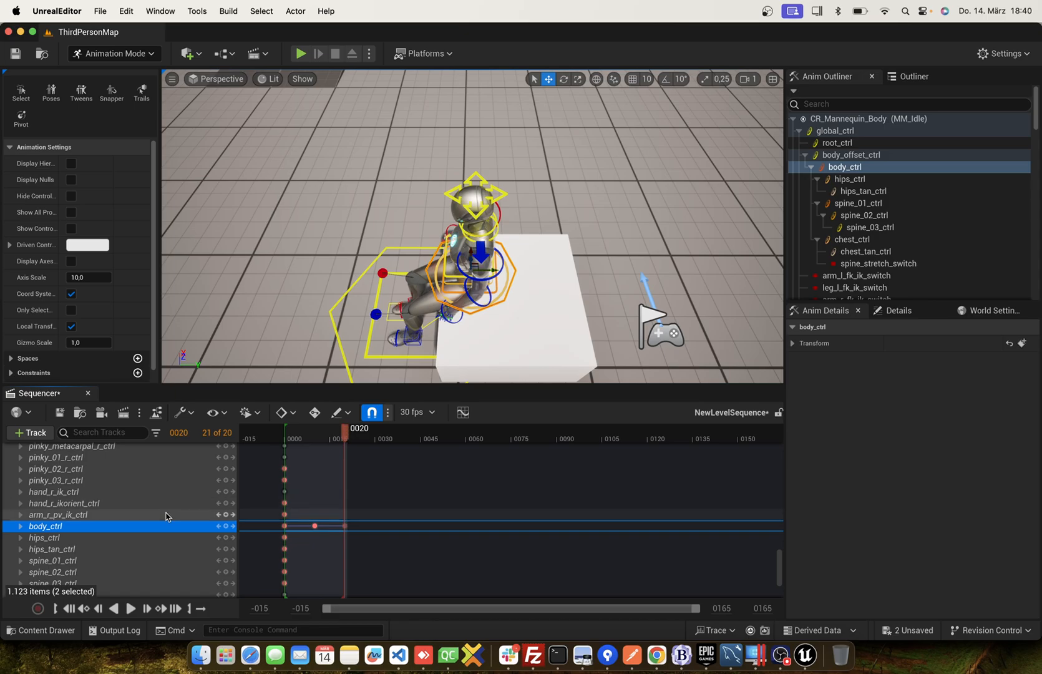
scroll(168, 517, up, 15)
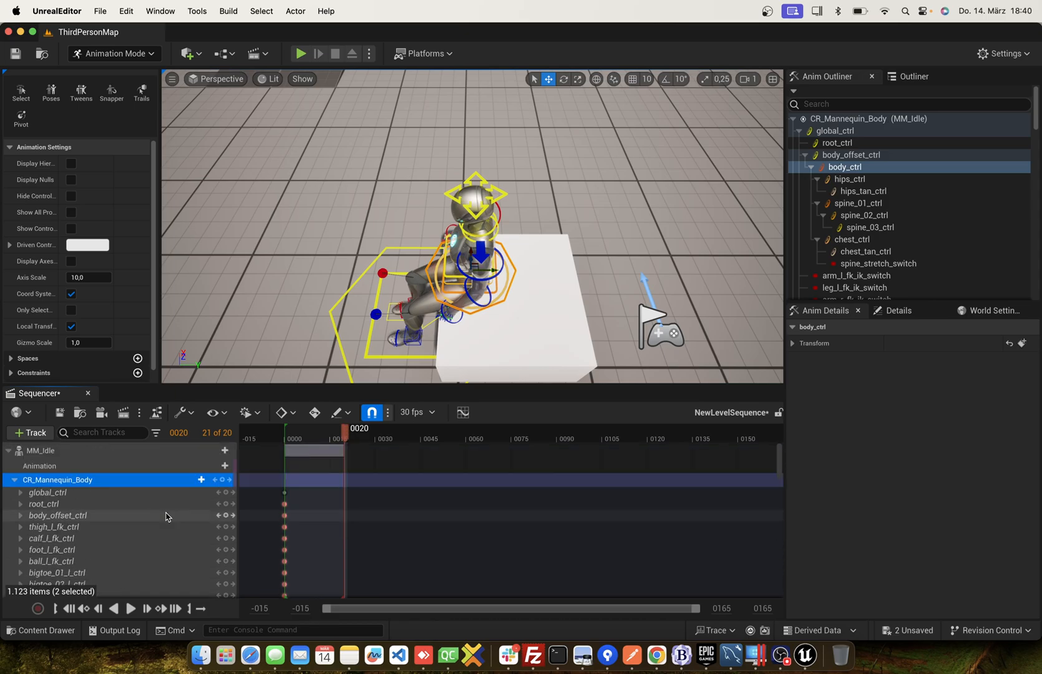
click(223, 480)
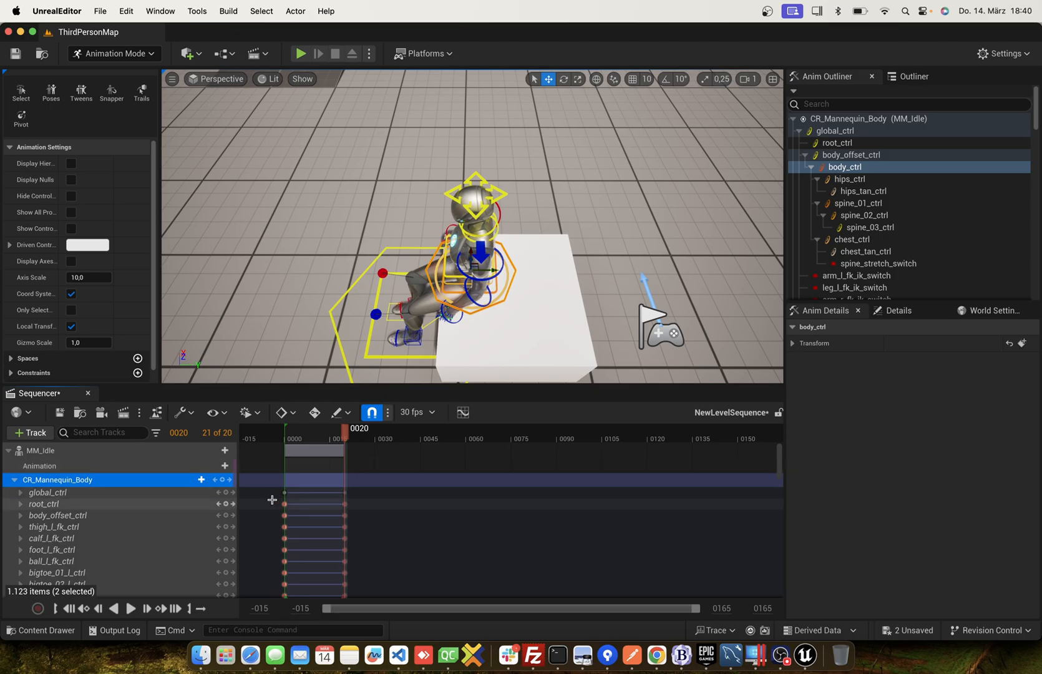
Bake MM_Idle to an animation sequence named SitDown in the Mannequins/Animations/Manny folder.
right_drag(478, 307, 621, 312)
click(64, 457)
right_click(63, 455)
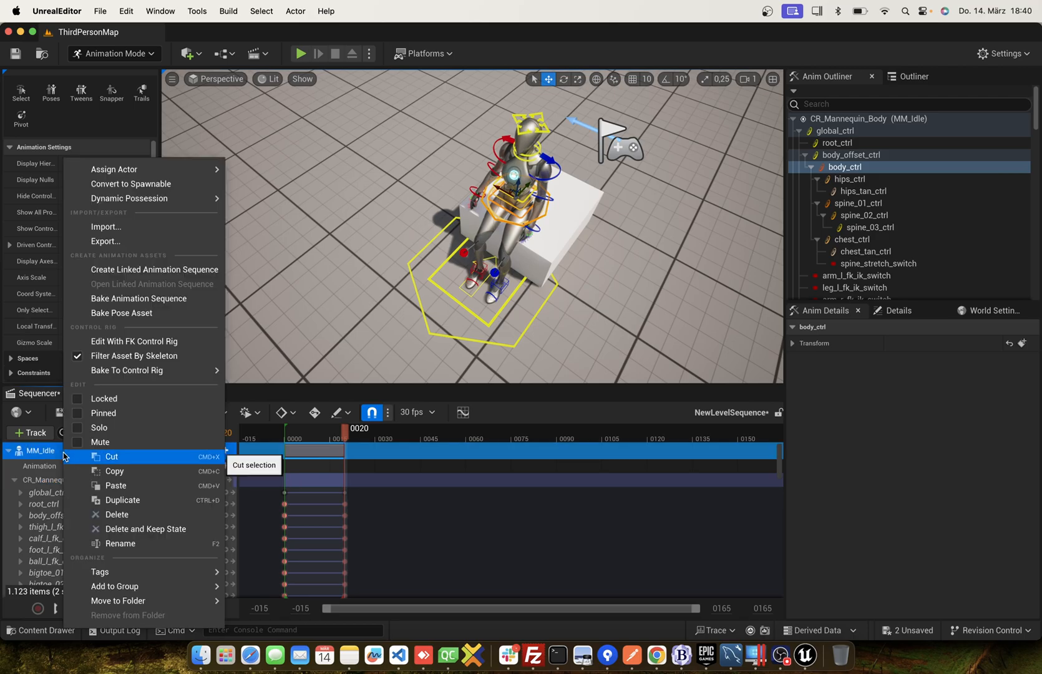
click(143, 300)
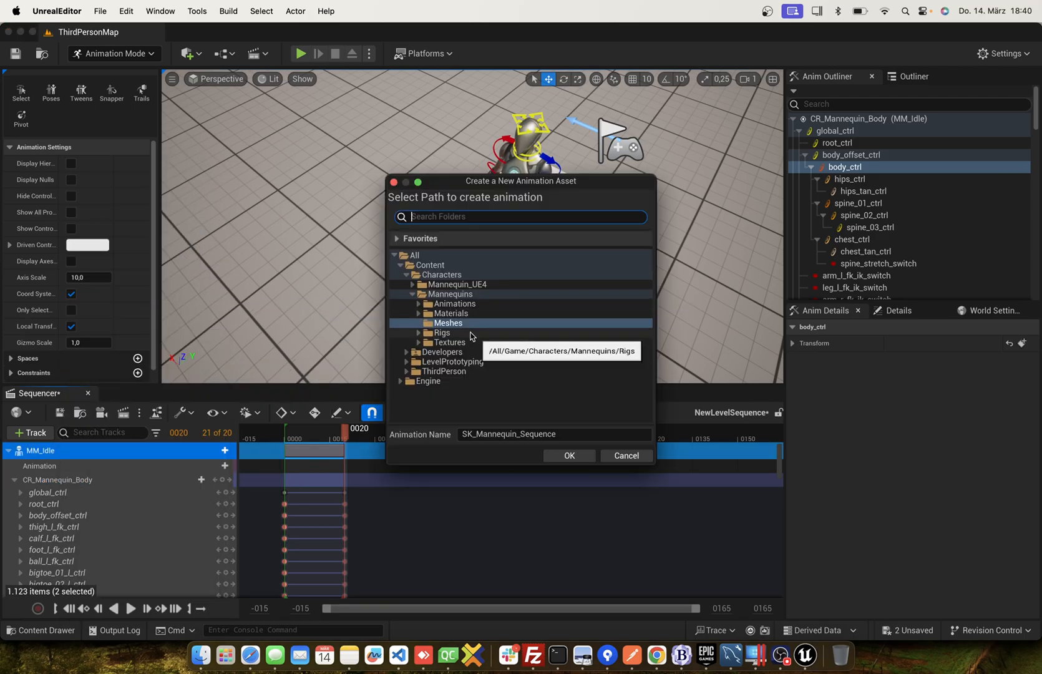
click(447, 305)
click(448, 313)
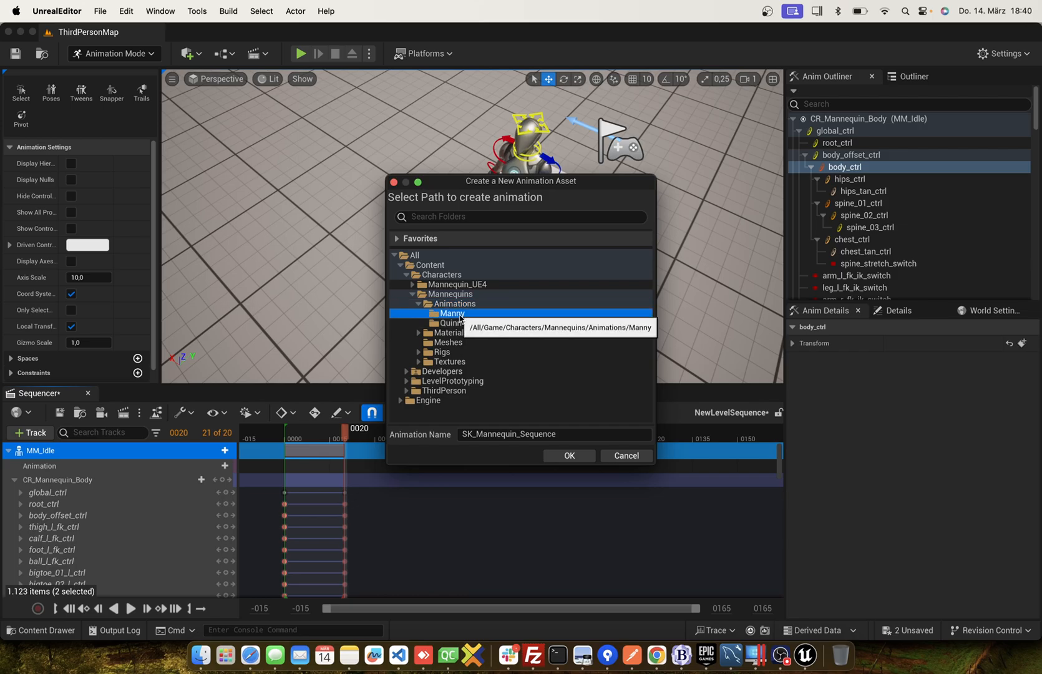
click(512, 433)
double_click(523, 435)
text(Sit)
click(549, 454)
click(538, 456)
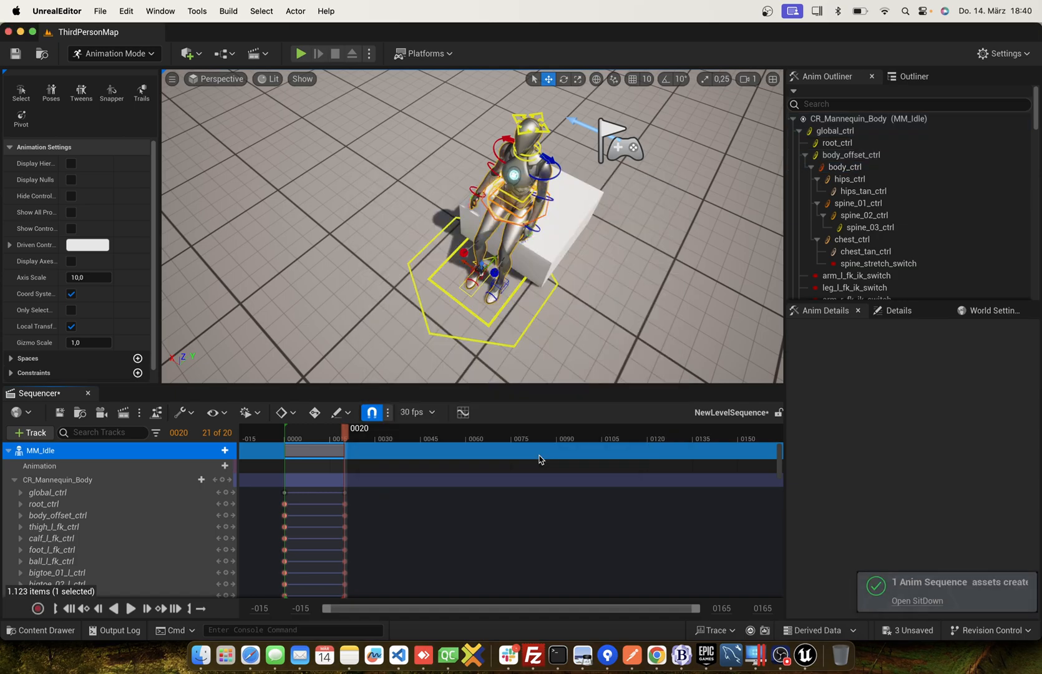
Collapse the CR_Mannequin_Body track and delete its keys at frames 0, 6 and 10.
click(15, 480)
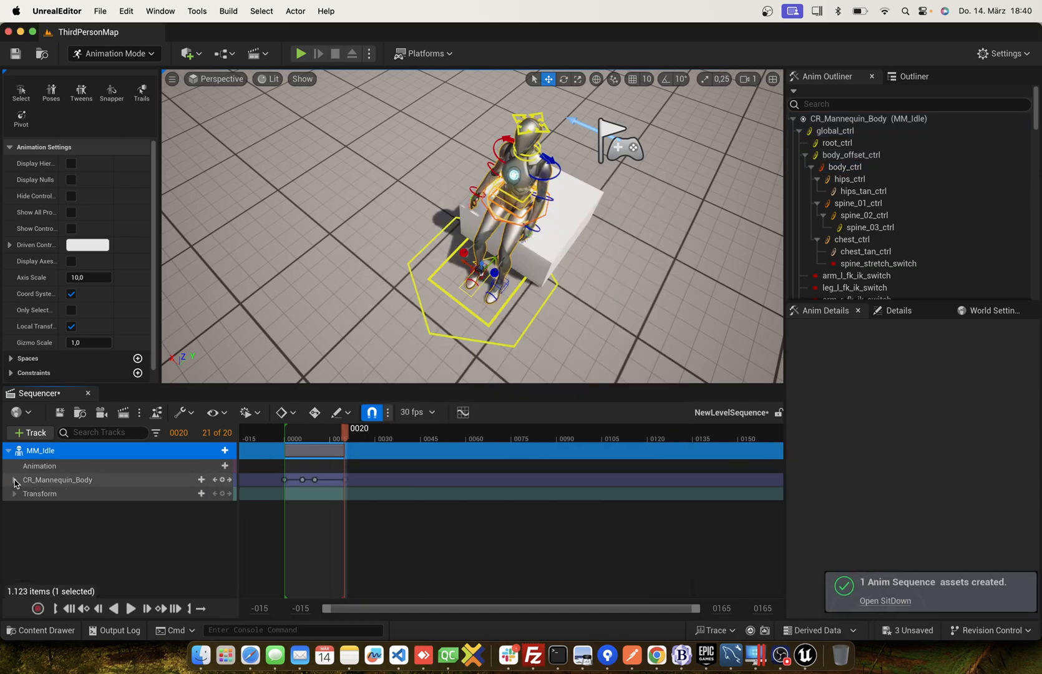
click(286, 480)
click(302, 481)
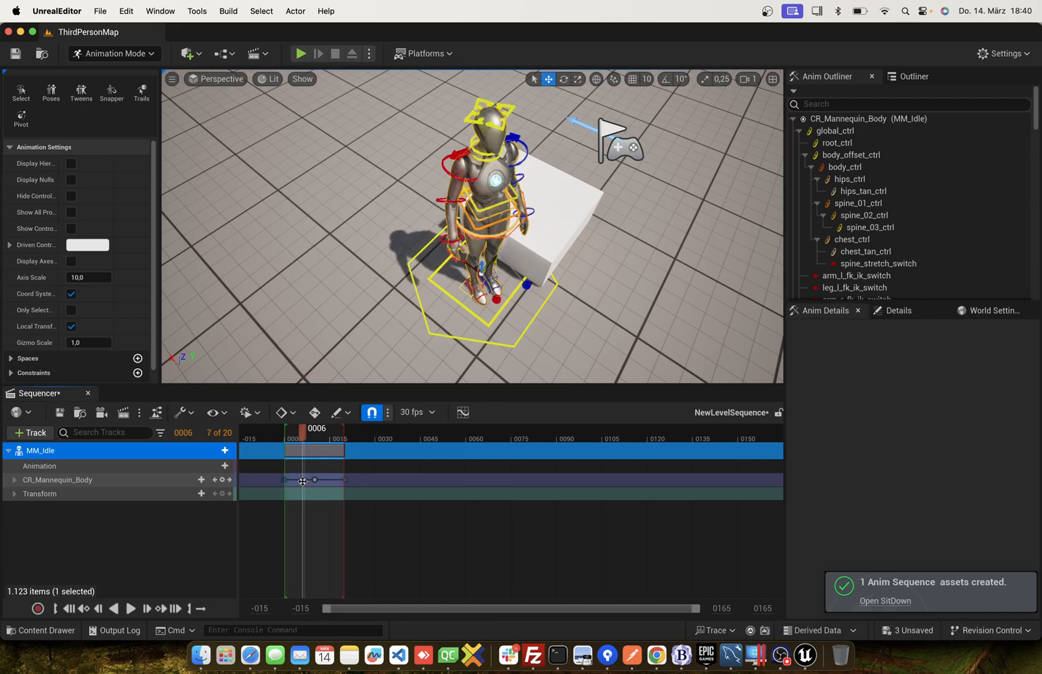
click(313, 479)
right_click(314, 480)
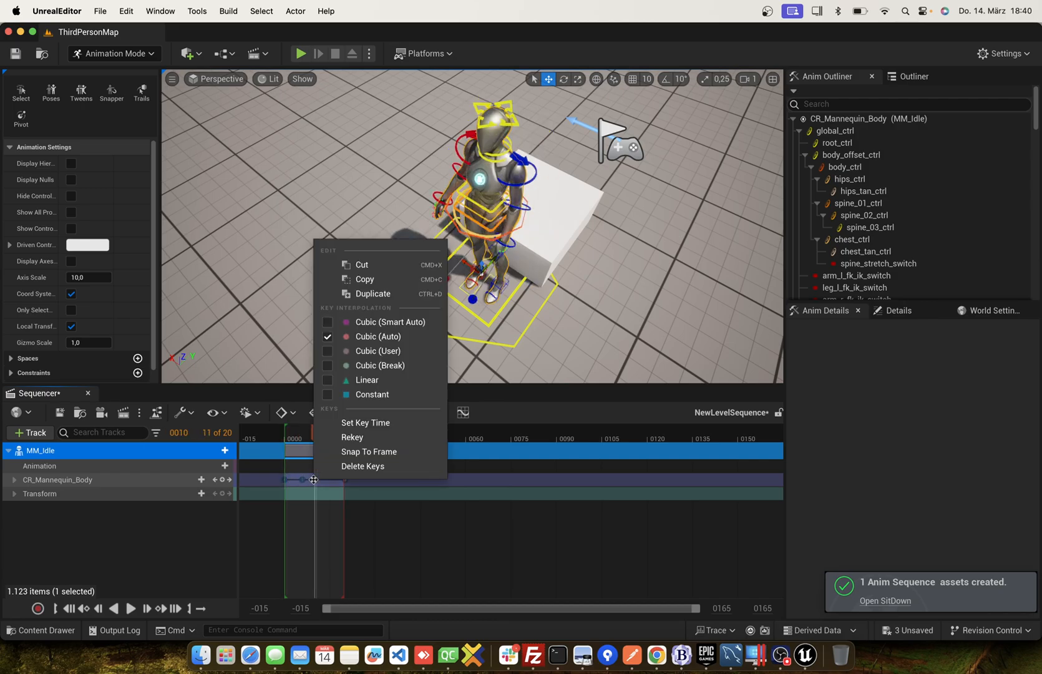
click(346, 466)
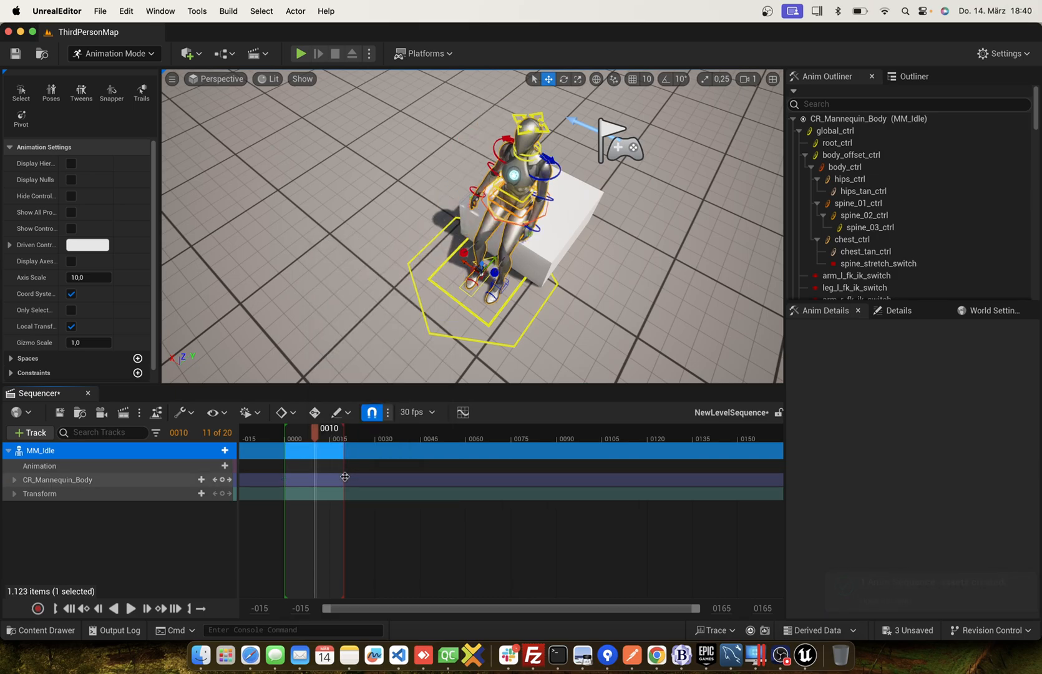
Move the seated pose key of CR_Mannequin_Body to frame 0 and key the whole rig again at frame 20.
drag(346, 480, 285, 480)
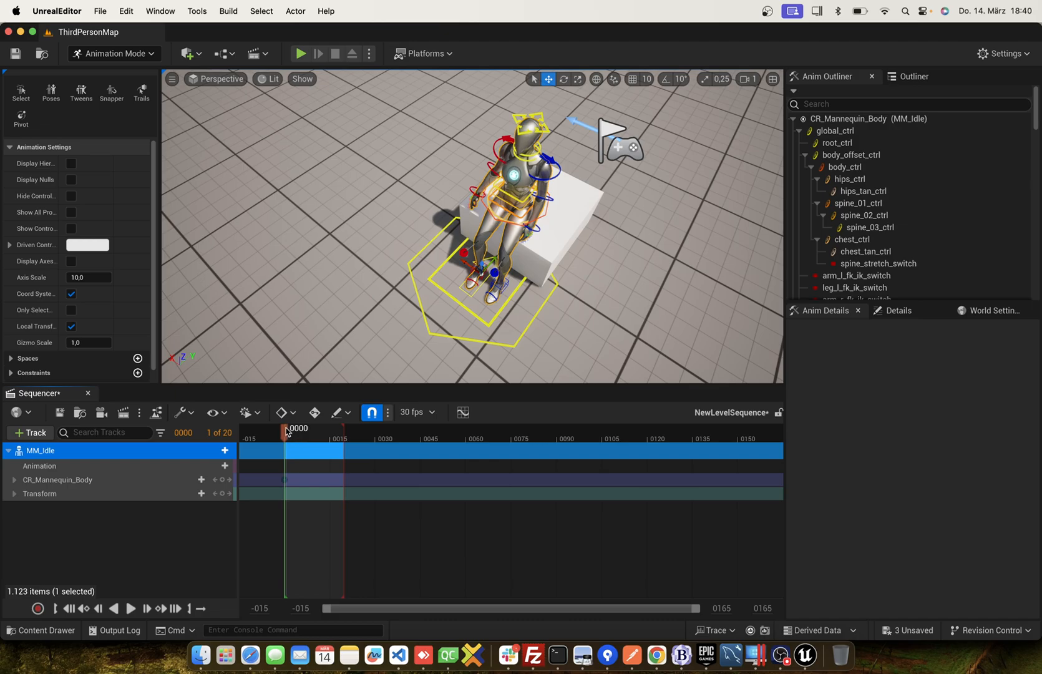
drag(286, 431, 346, 431)
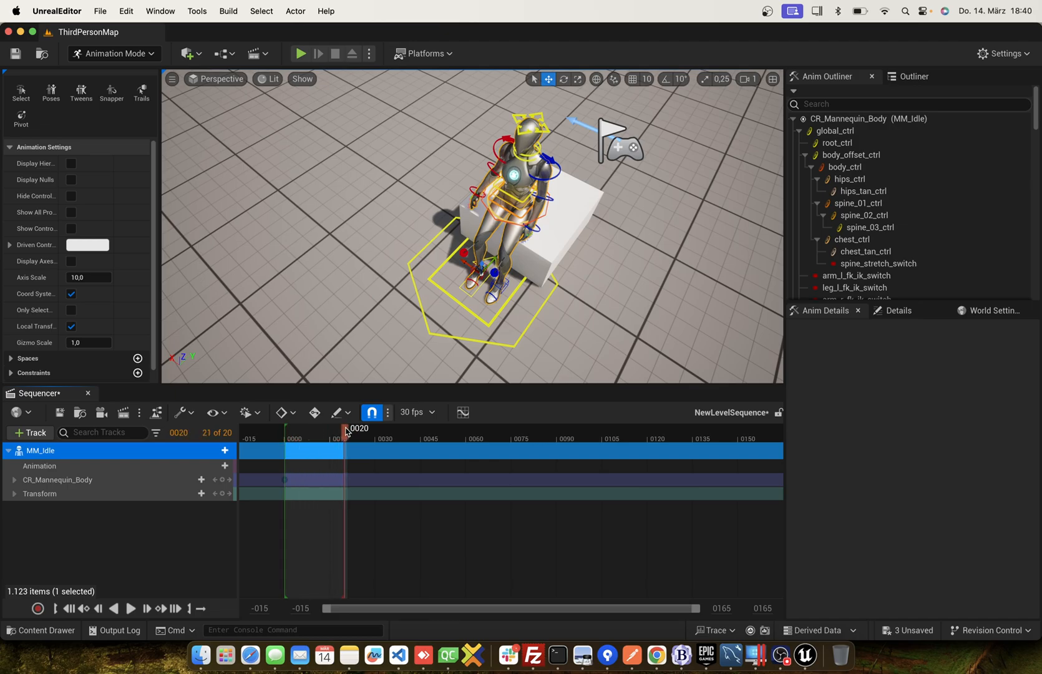
click(222, 484)
At frame 6, rotate body_ctrl slightly so the seated mannequin sways, and key it.
drag(345, 435, 304, 437)
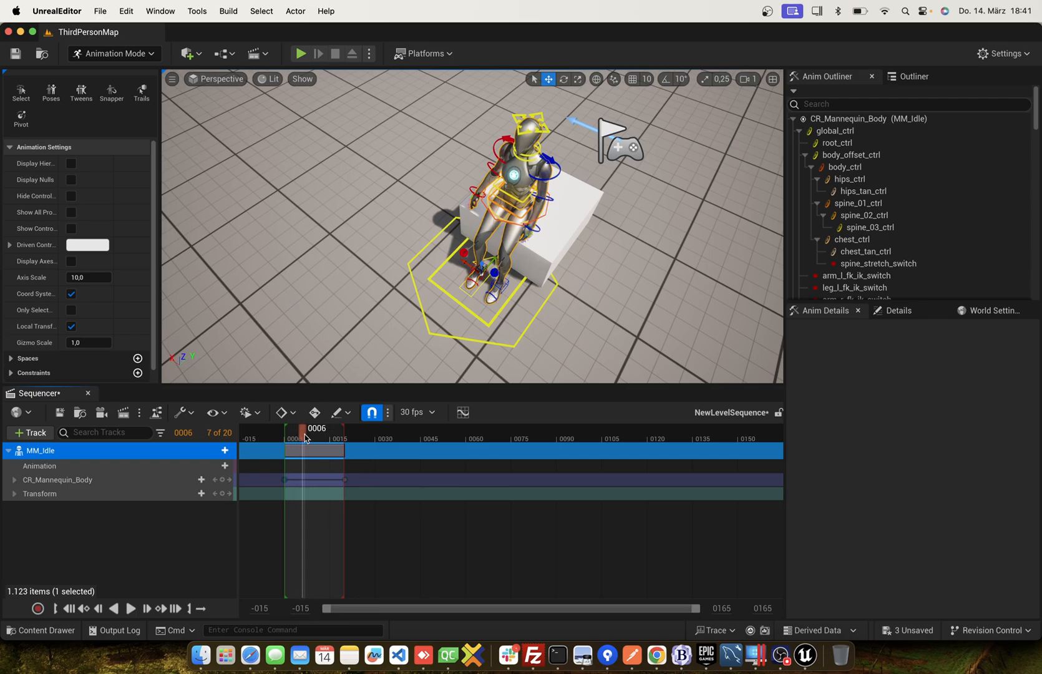
click(485, 206)
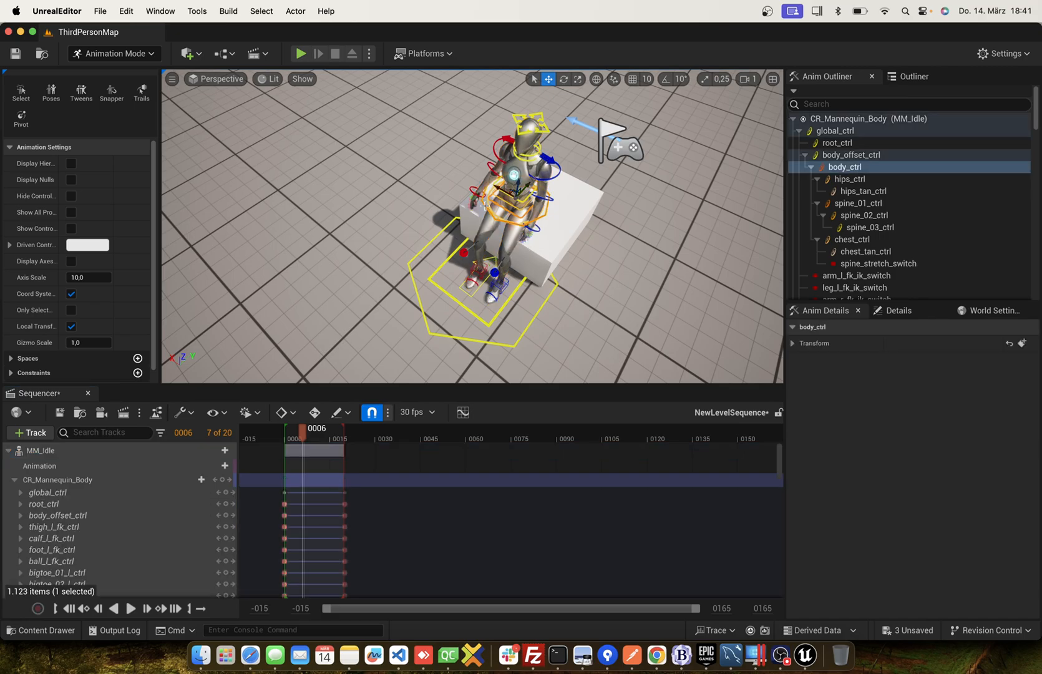
click(563, 79)
drag(544, 199, 481, 184)
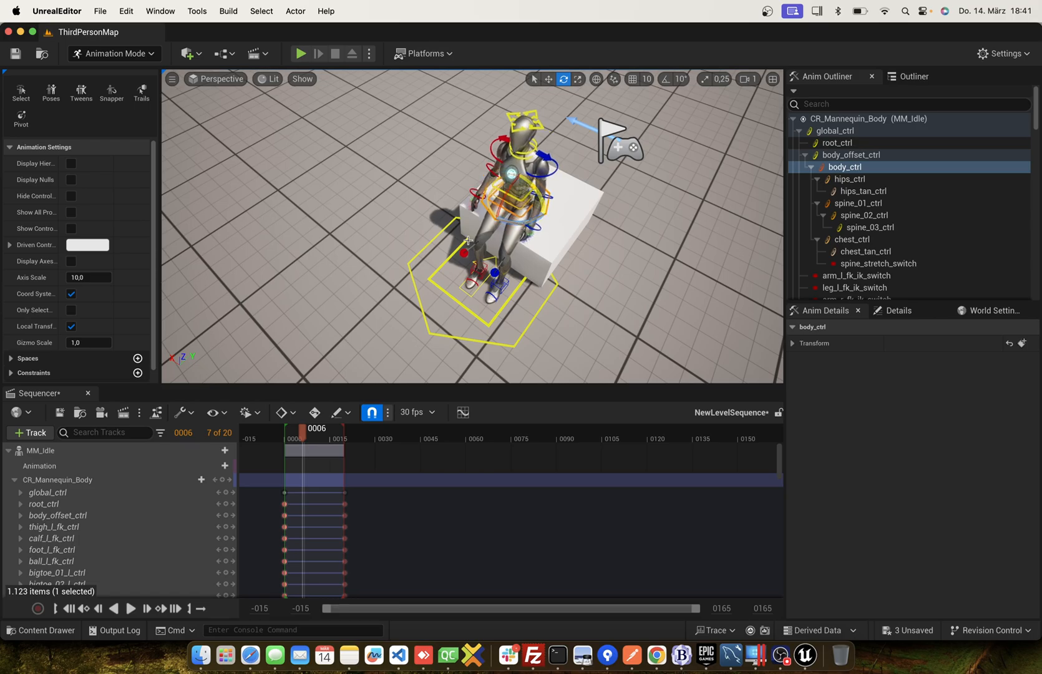
scroll(196, 521, down, 5)
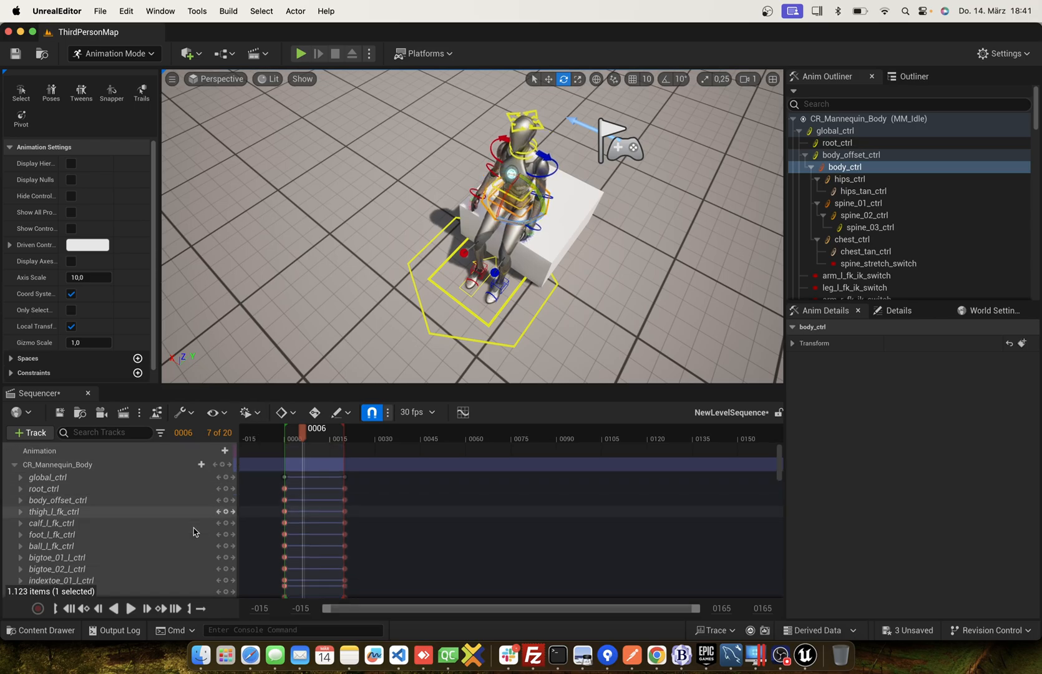
scroll(196, 516, down, 10)
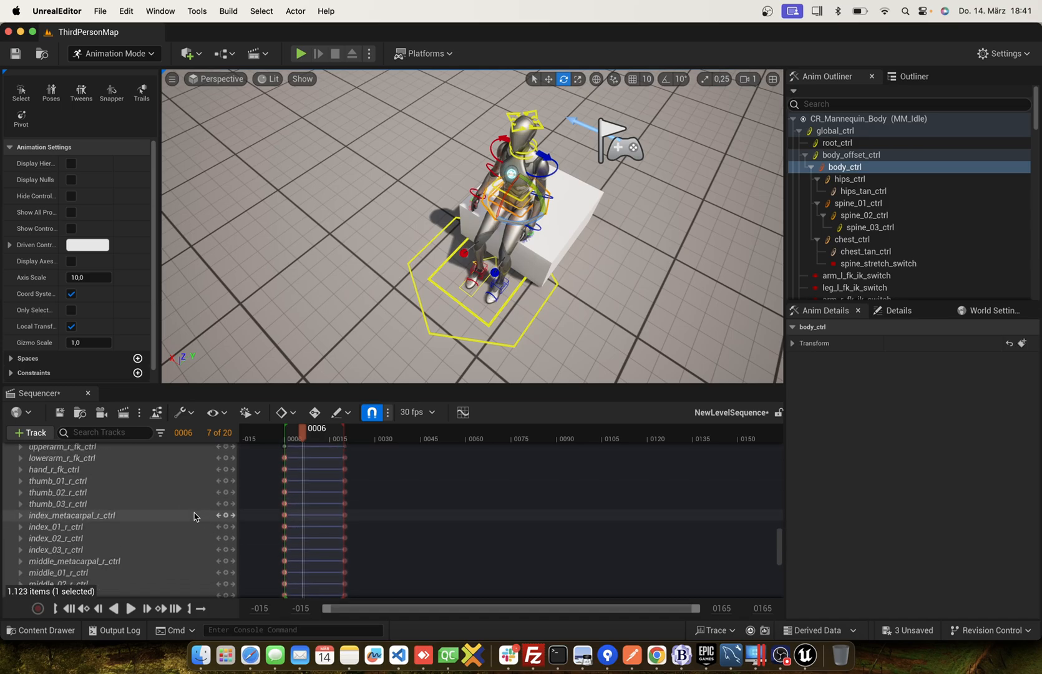
click(226, 476)
At frame 13, rotate body_ctrl slightly back and key it, and return to frame 0.
drag(305, 435, 326, 435)
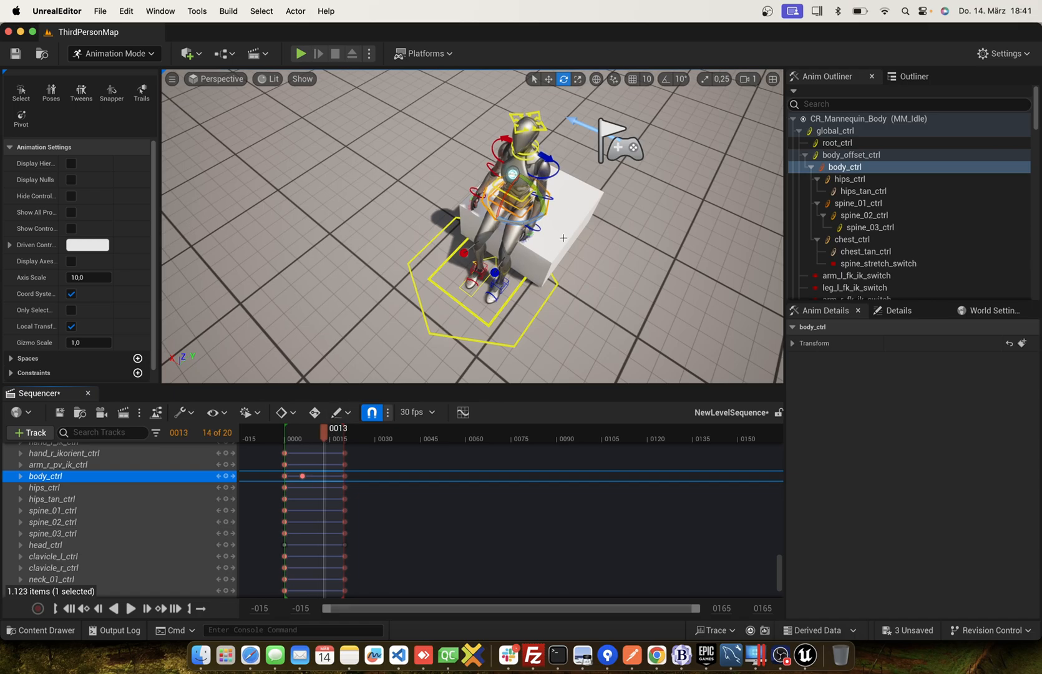
drag(540, 195, 543, 211)
click(226, 477)
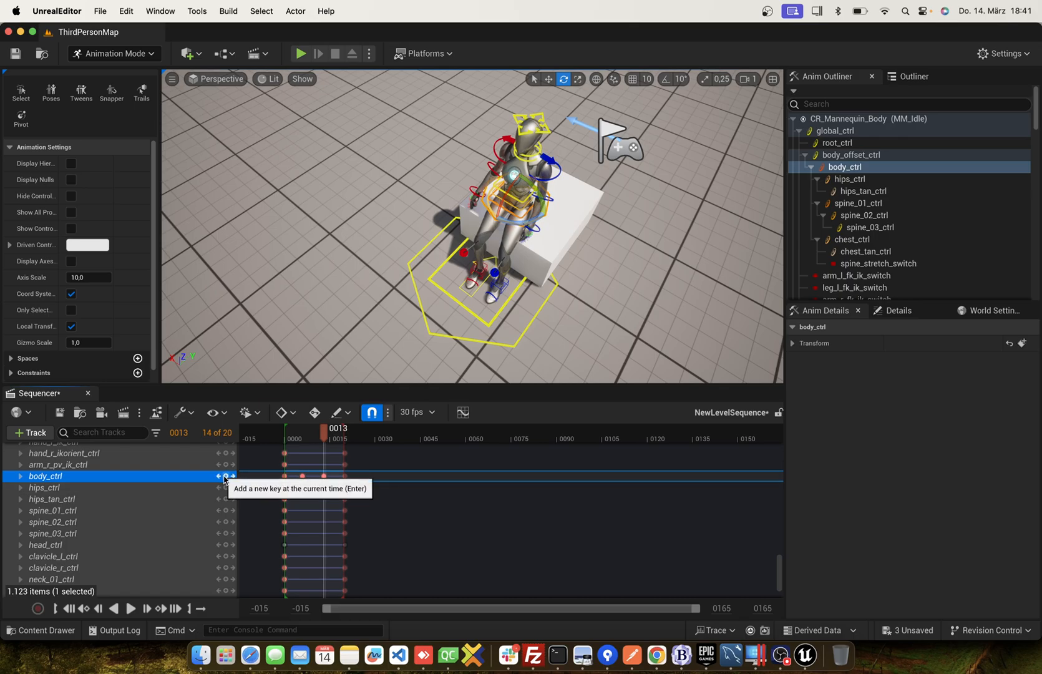
drag(324, 437, 286, 431)
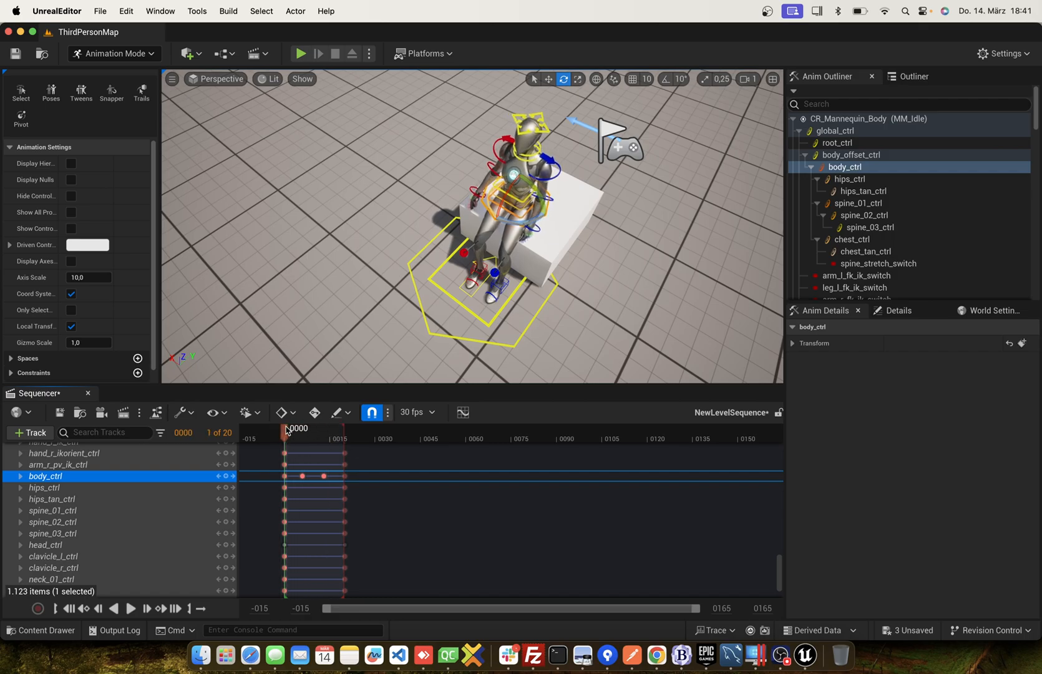
Bake MM_Idle to an animation sequence named SitDownIdle in the Mannequins/Animations/Manny folder and close the Sequencer.
scroll(103, 516, up, 10)
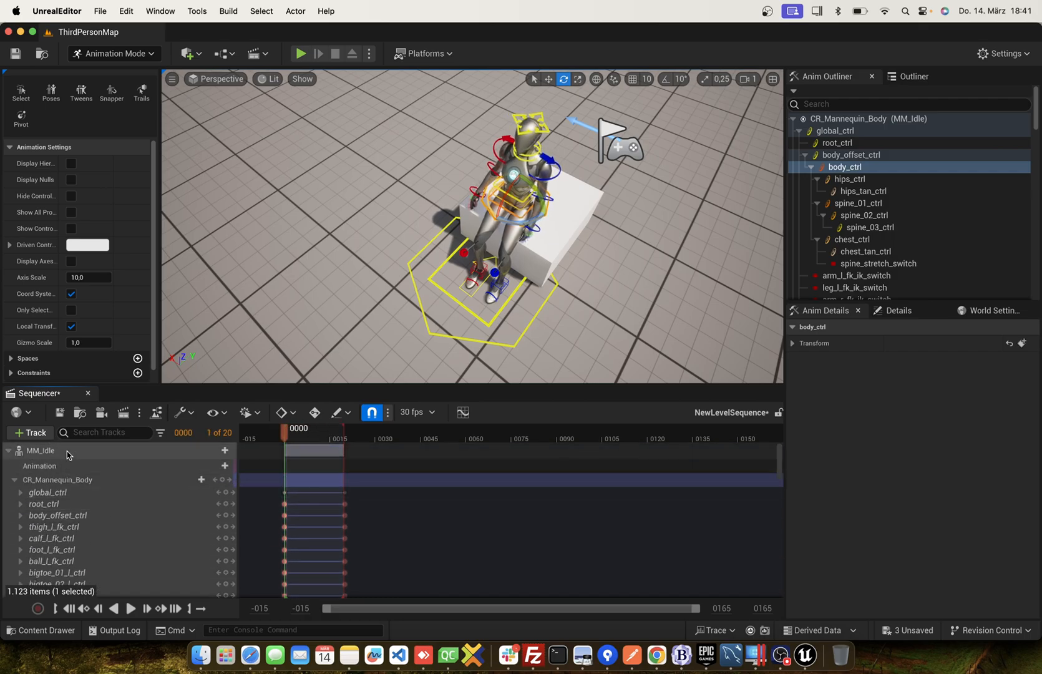
right_click(68, 457)
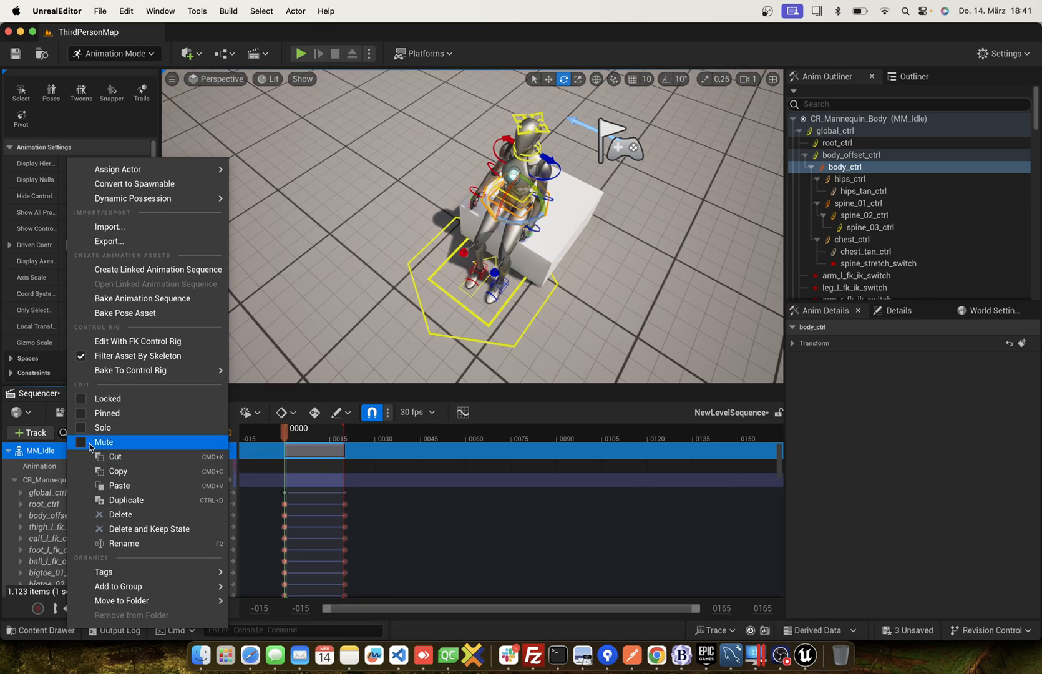
click(147, 298)
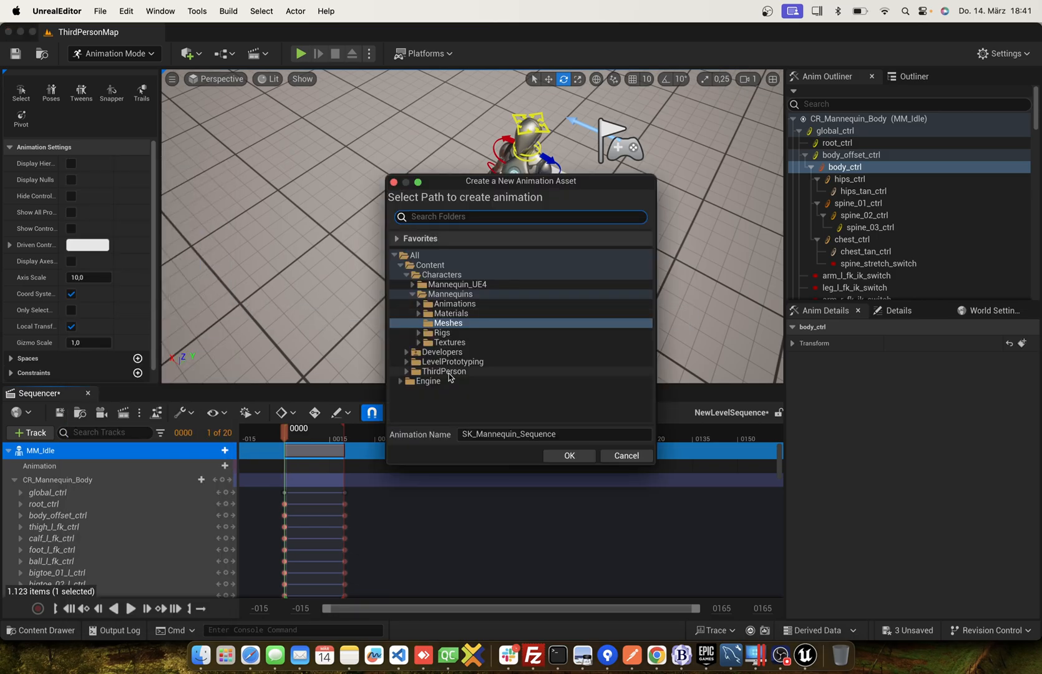
click(481, 432)
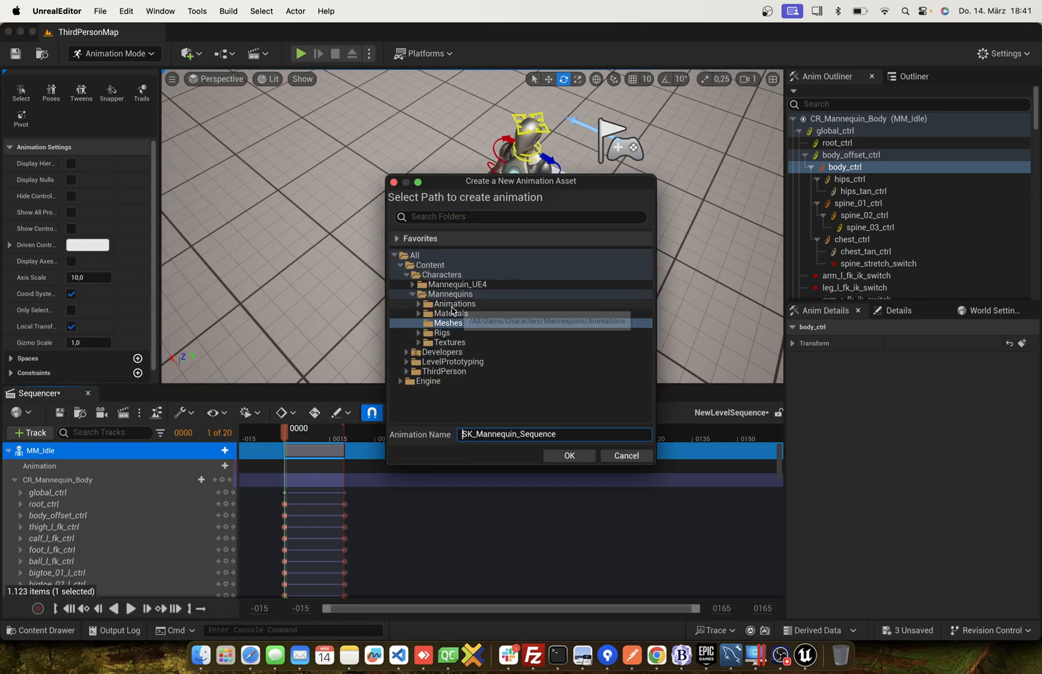
double_click(455, 304)
click(453, 314)
double_click(500, 433)
text(SitDown)
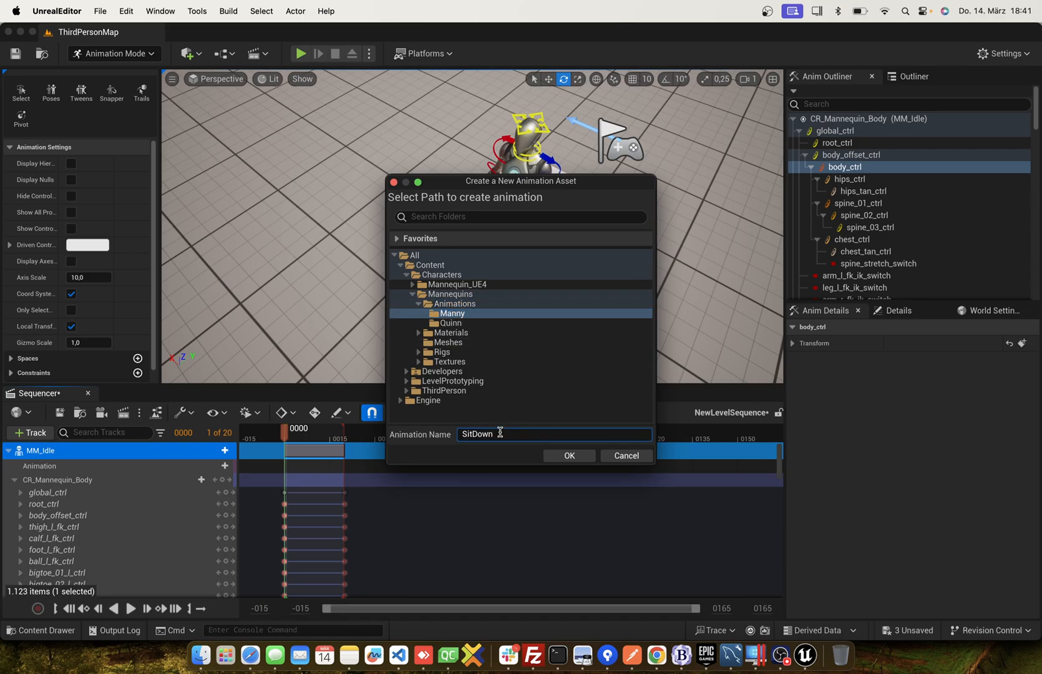
text(Idle)
click(569, 455)
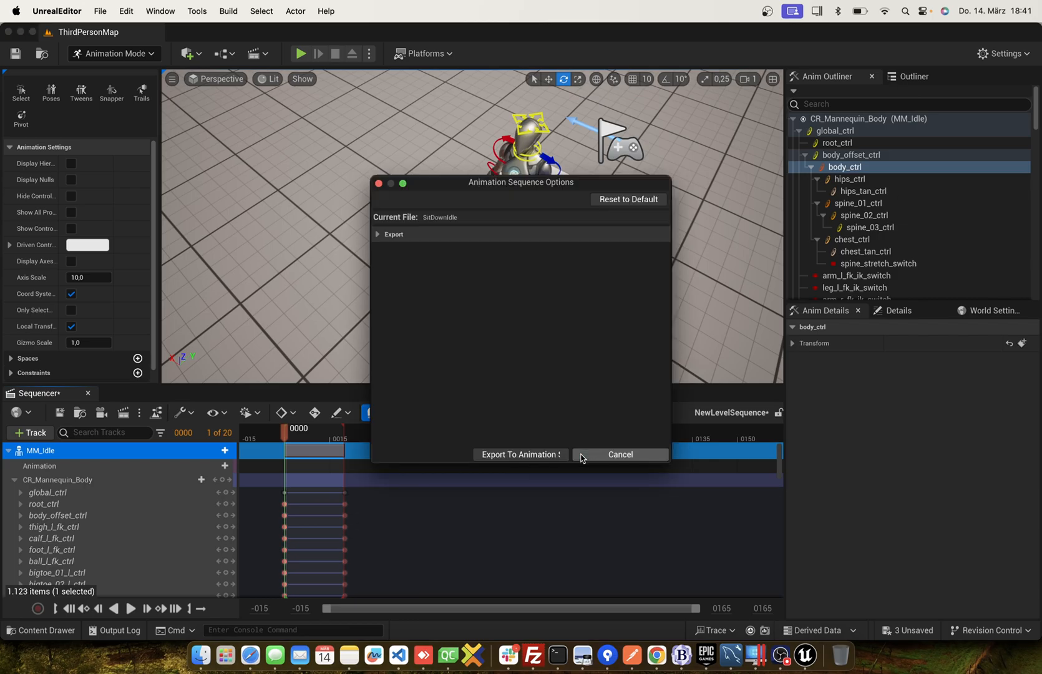
click(521, 455)
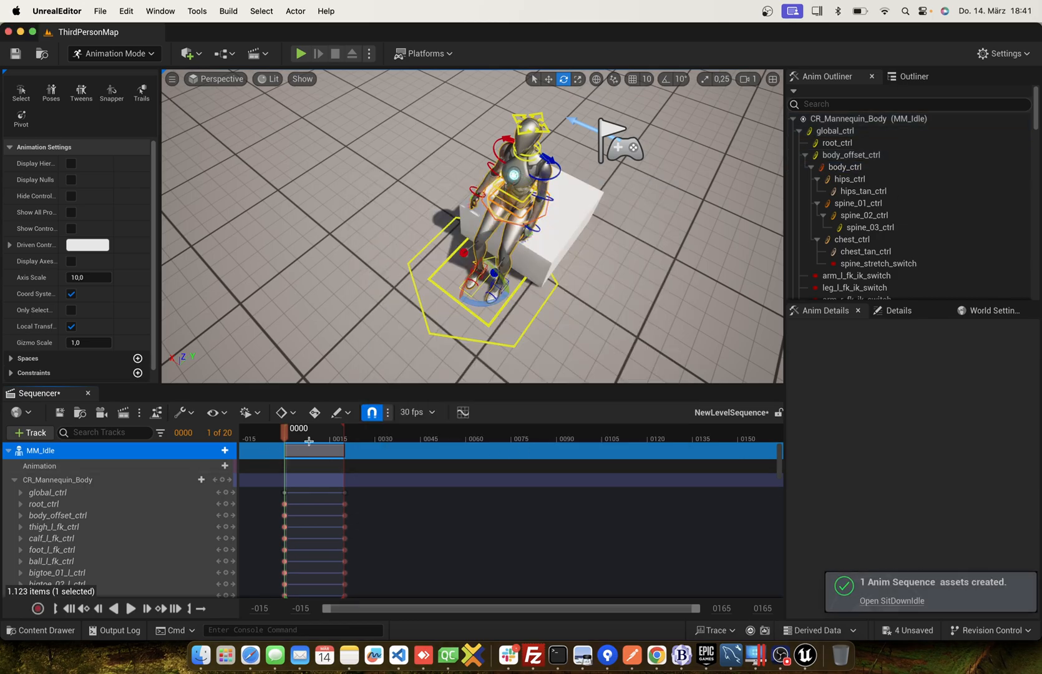
click(88, 394)
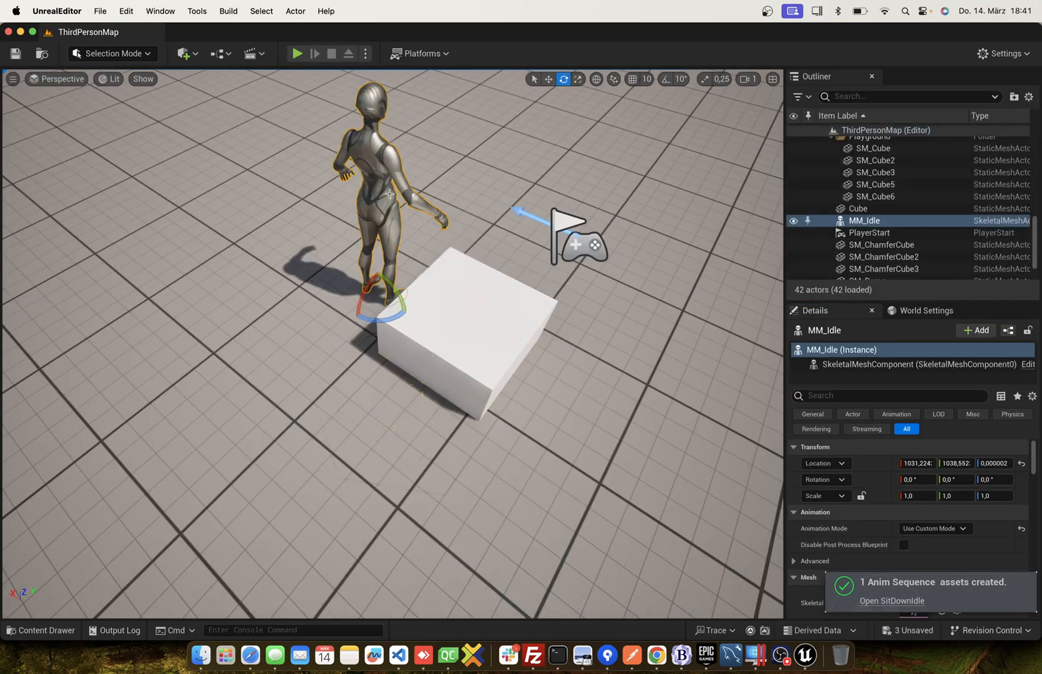
Delete the MM_Idle mannequin from the level and select the white cube.
key(Delete)
click(616, 356)
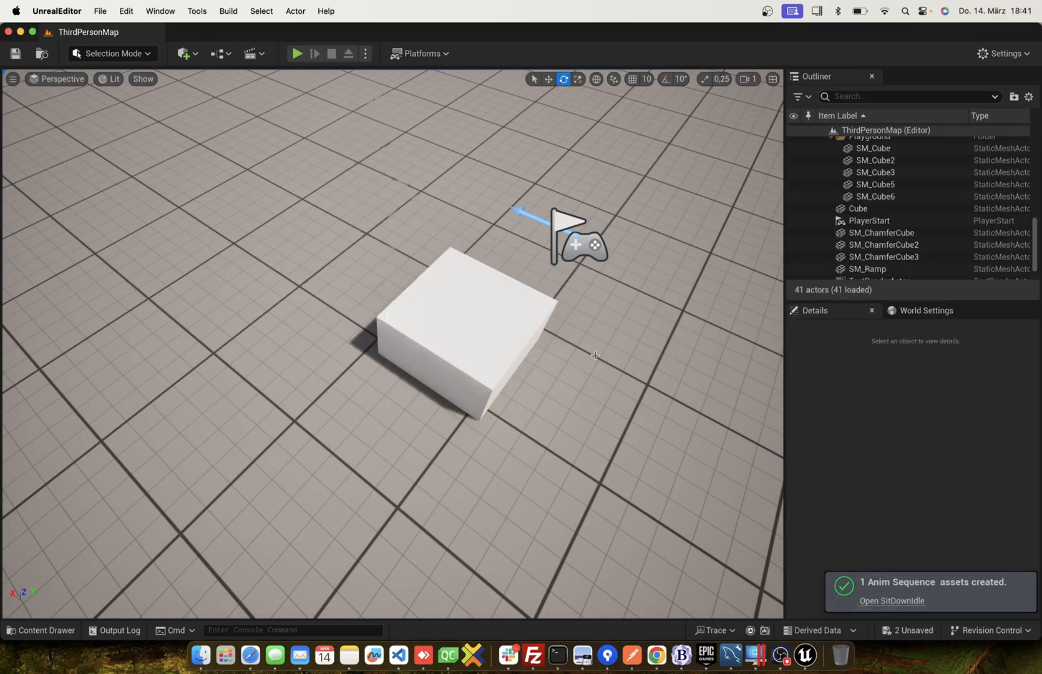
click(442, 326)
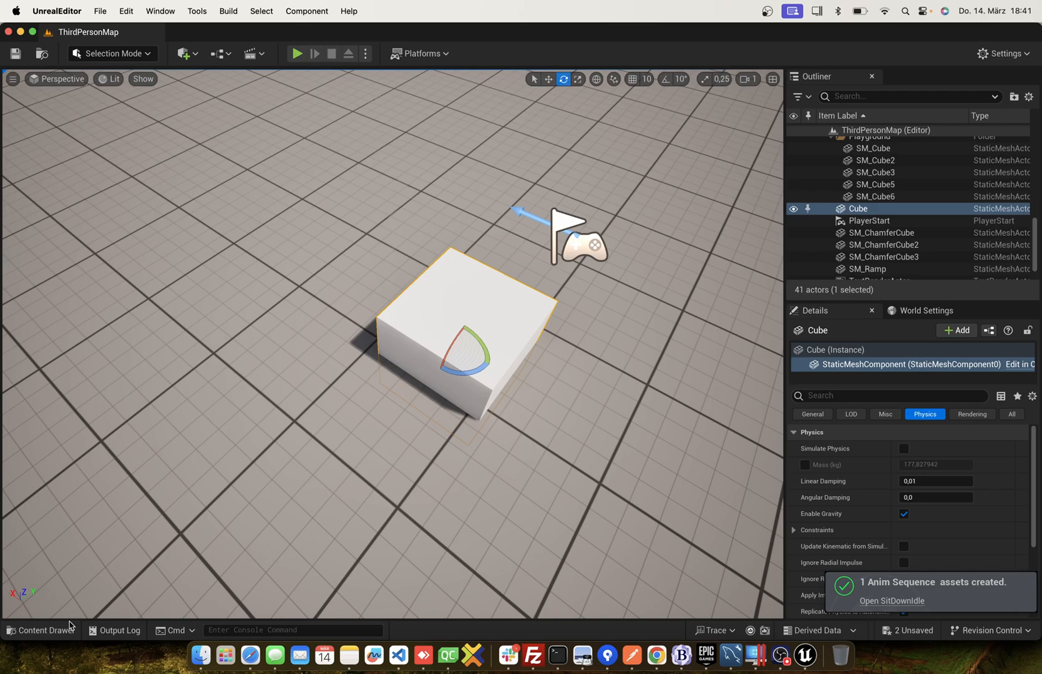
Open the baked SitDown and SitDownIdle animation sequences from the Manny folder to check them.
click(41, 629)
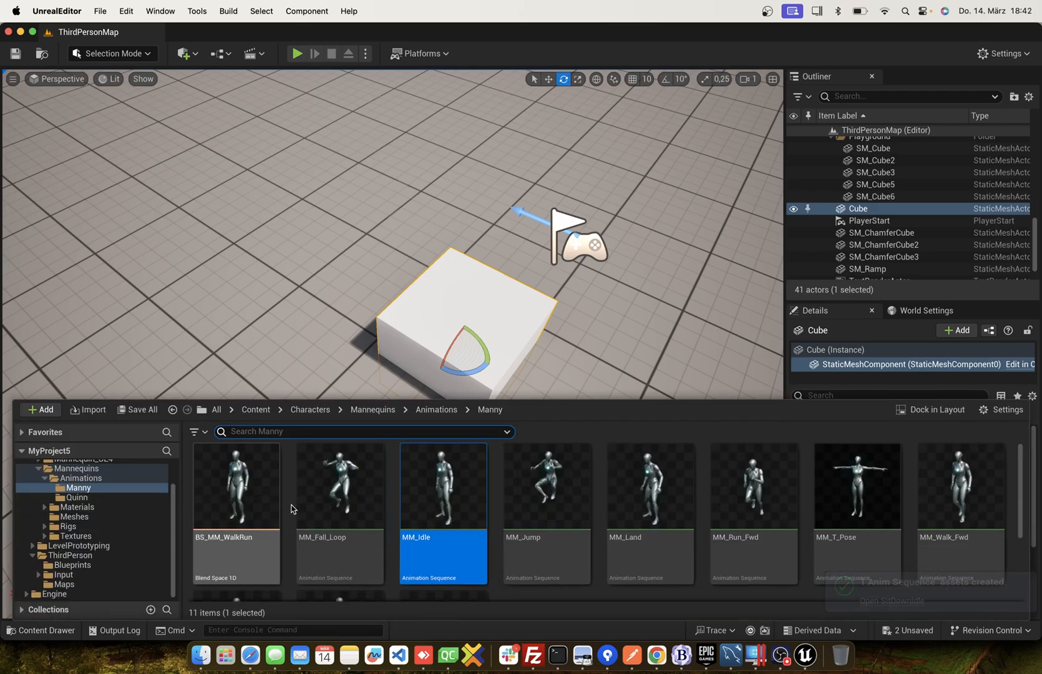
scroll(293, 508, down, 3)
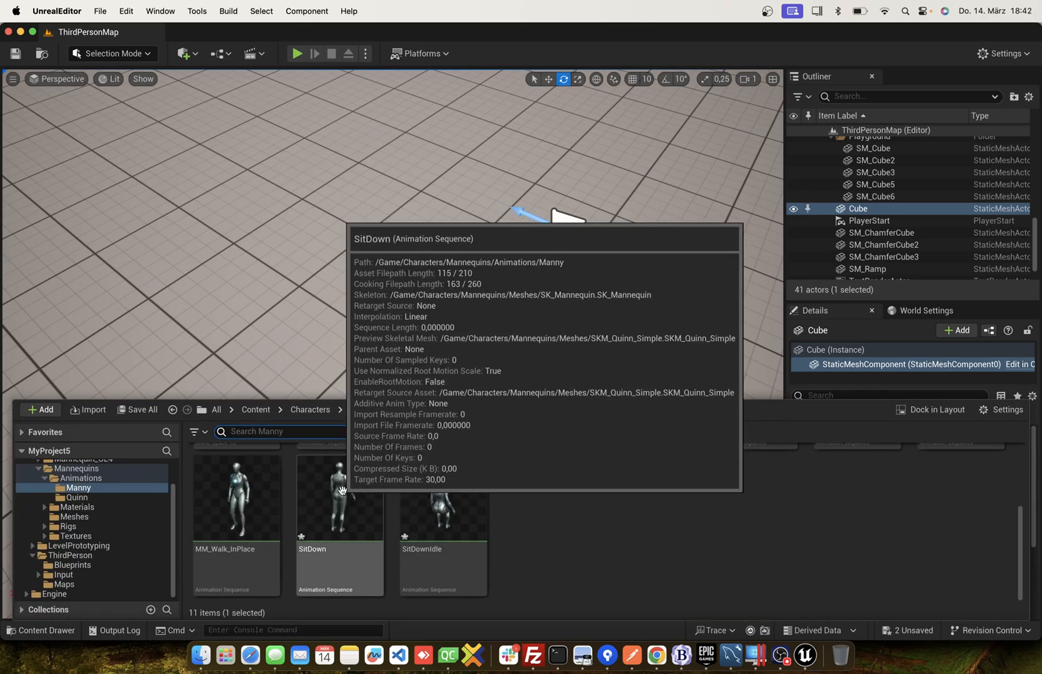
double_click(342, 490)
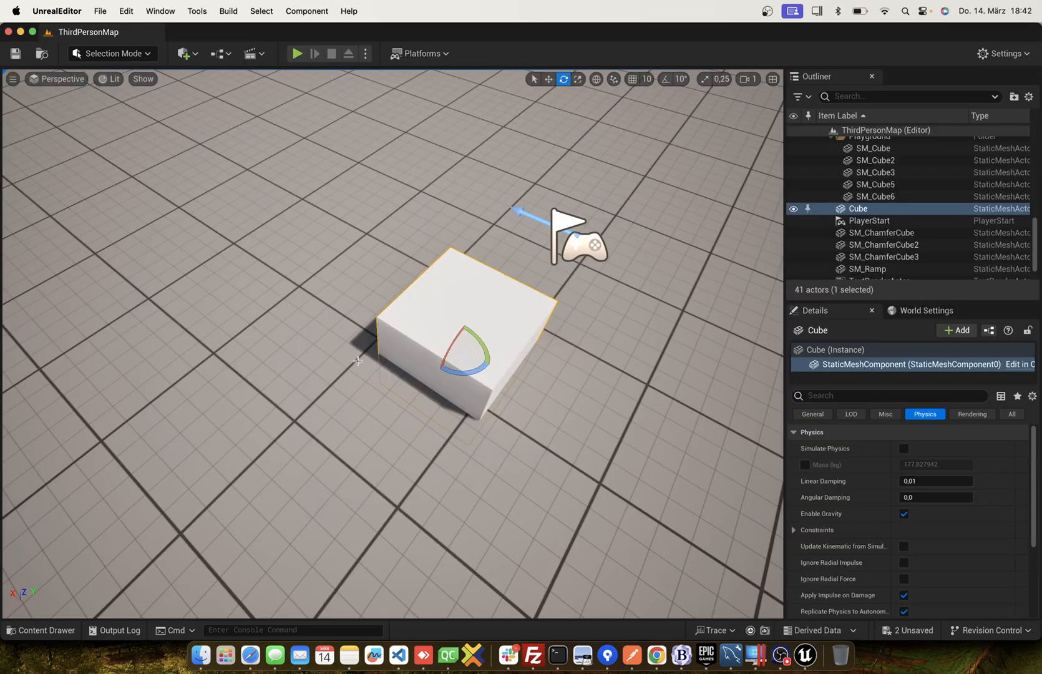
click(39, 630)
click(435, 518)
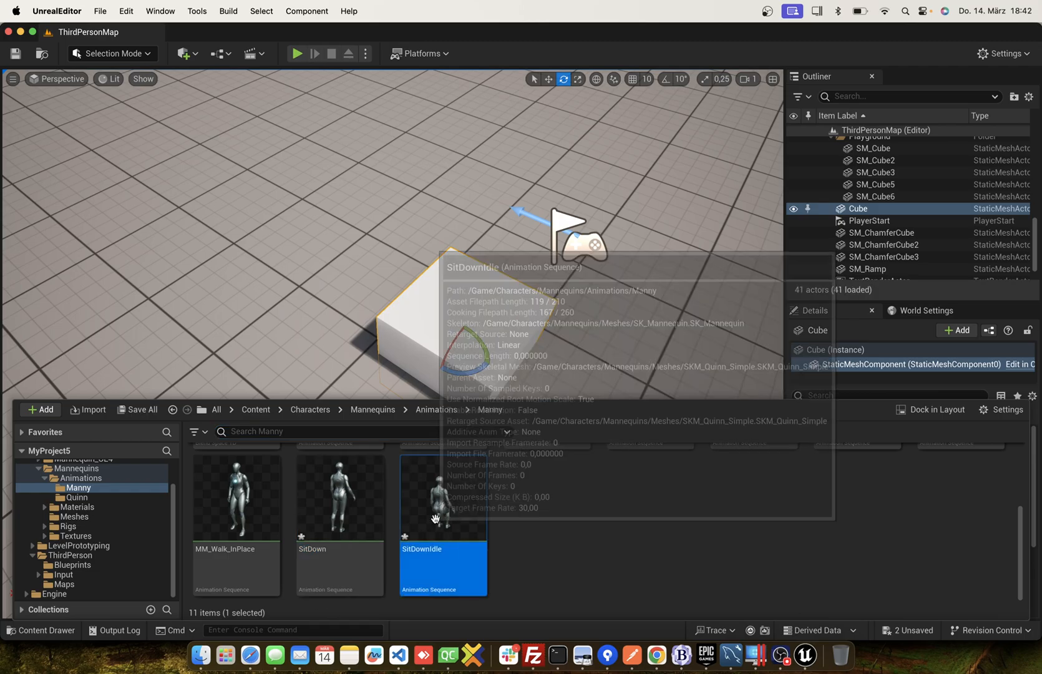
double_click(435, 519)
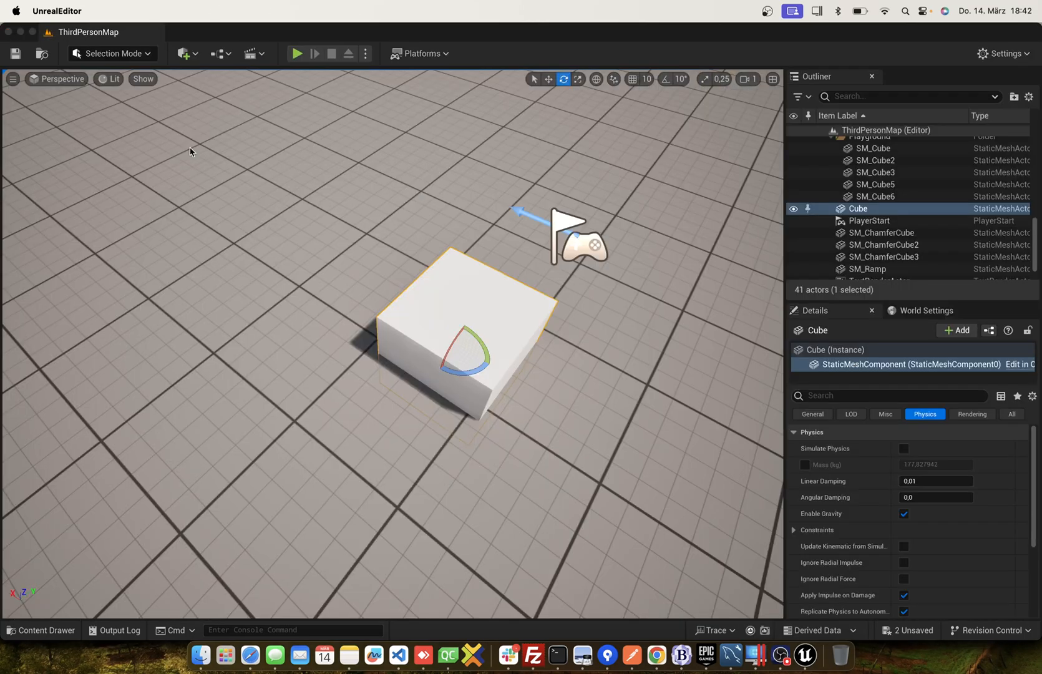
Enable root motion in the SitDown animation sequence, save it and close its editor.
click(43, 630)
double_click(342, 512)
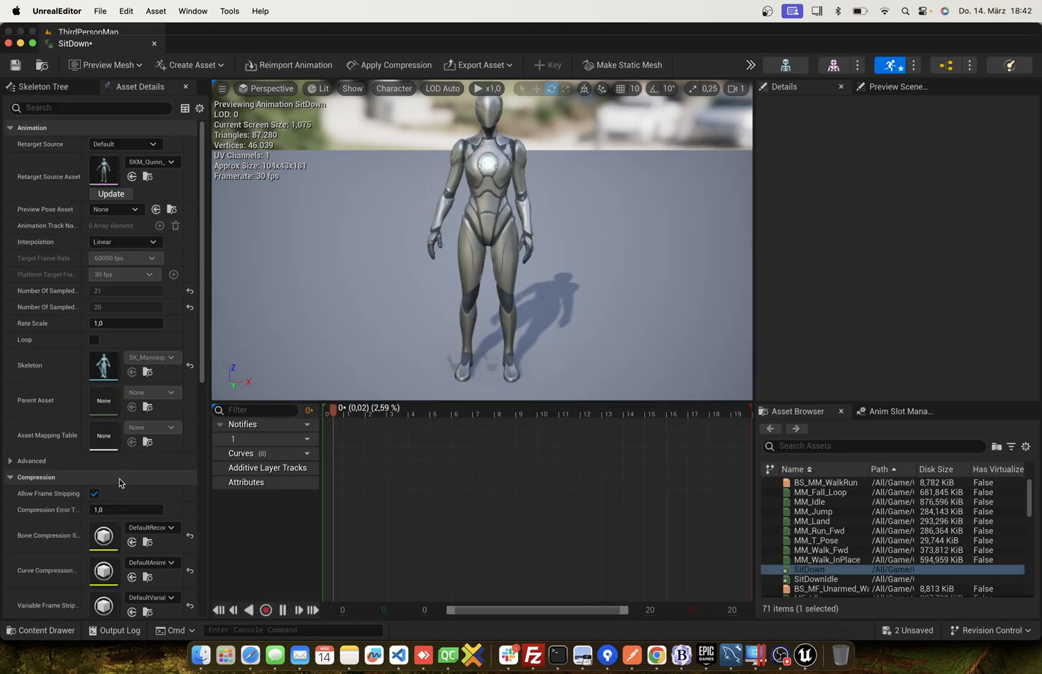
scroll(102, 494, down, 5)
scroll(102, 495, down, 2)
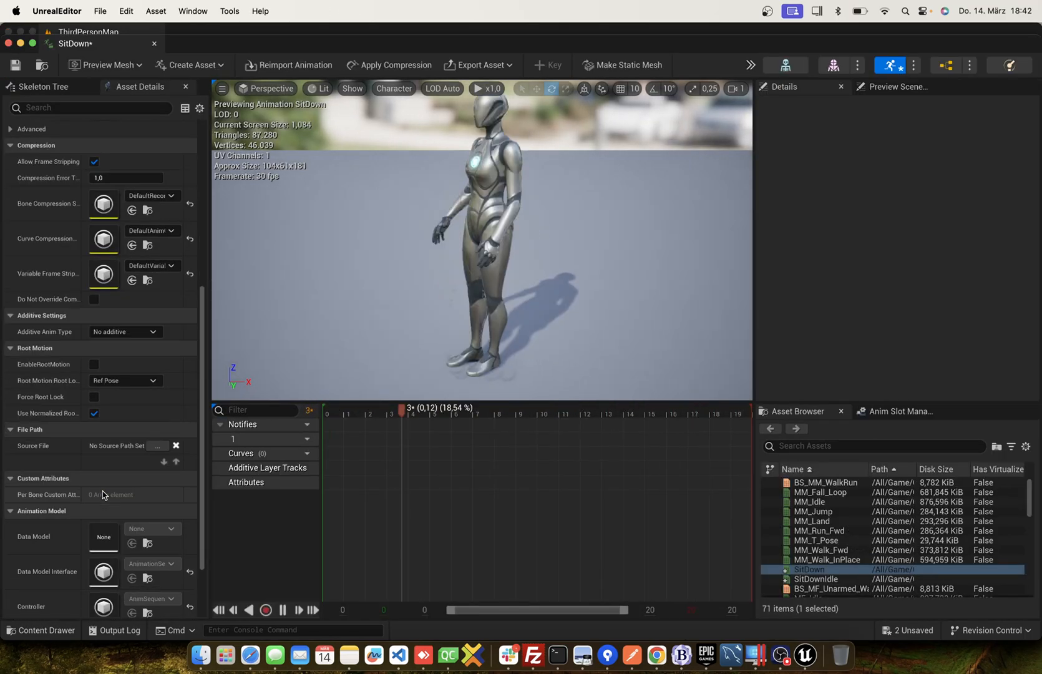
click(95, 365)
key(super+s)
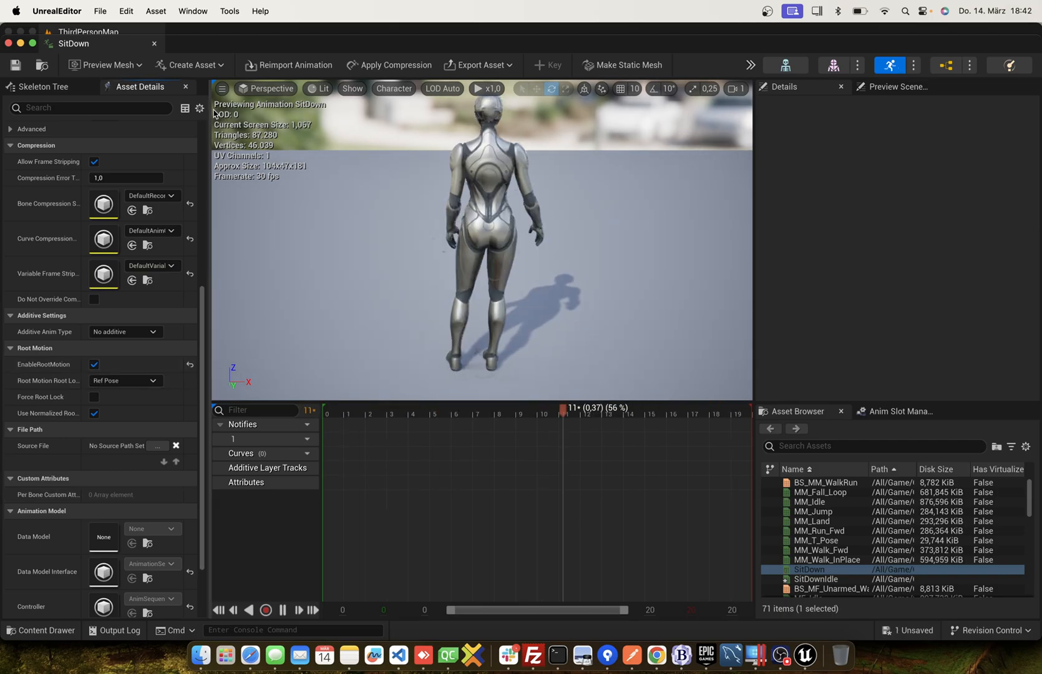
click(155, 44)
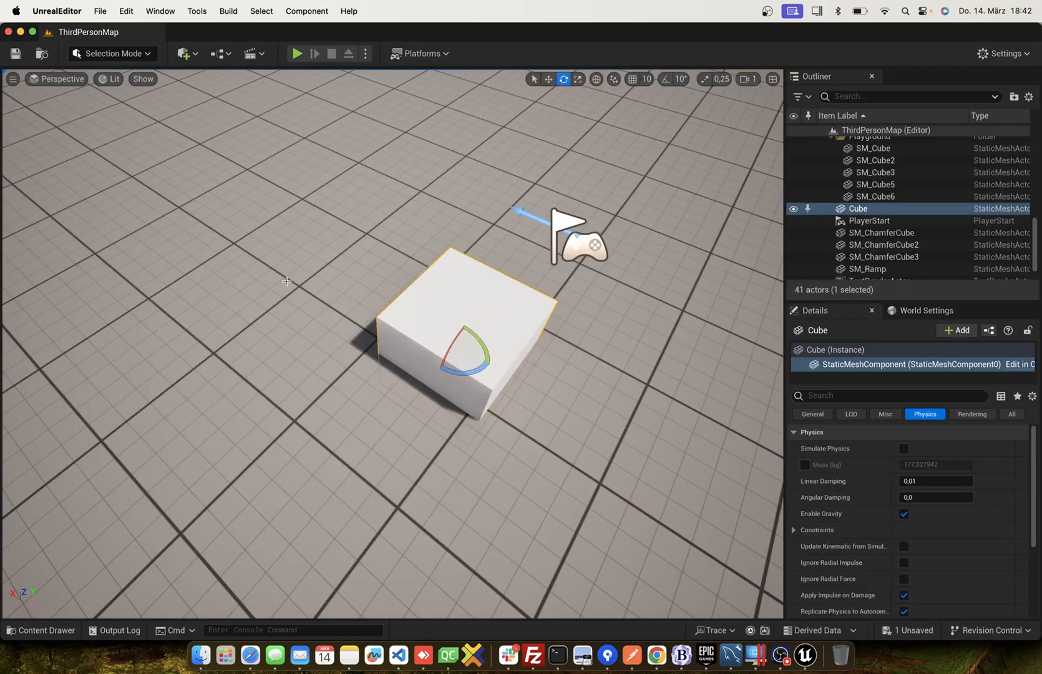
Browse to the ThirdPerson/Blueprints folder in the project content.
scroll(285, 286, down, 5)
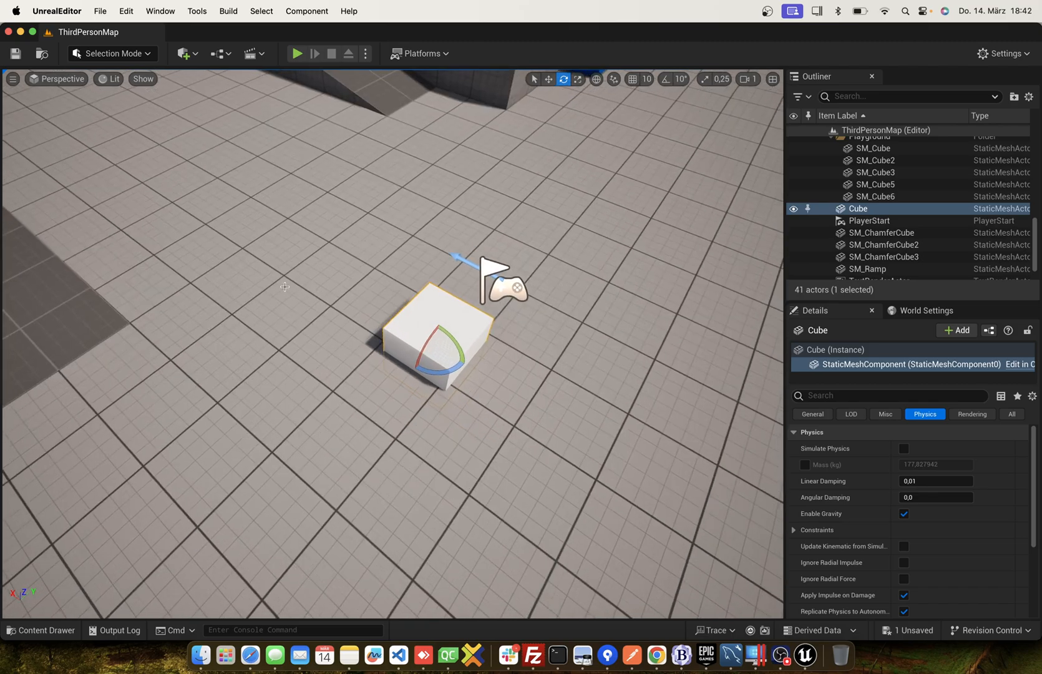
click(40, 630)
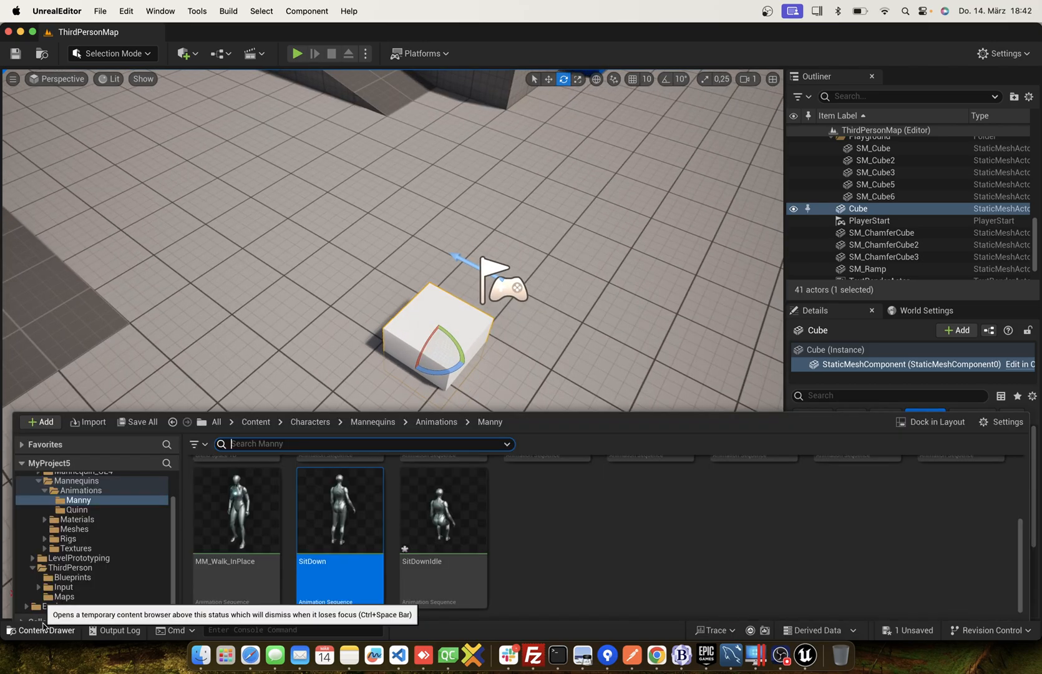
click(627, 516)
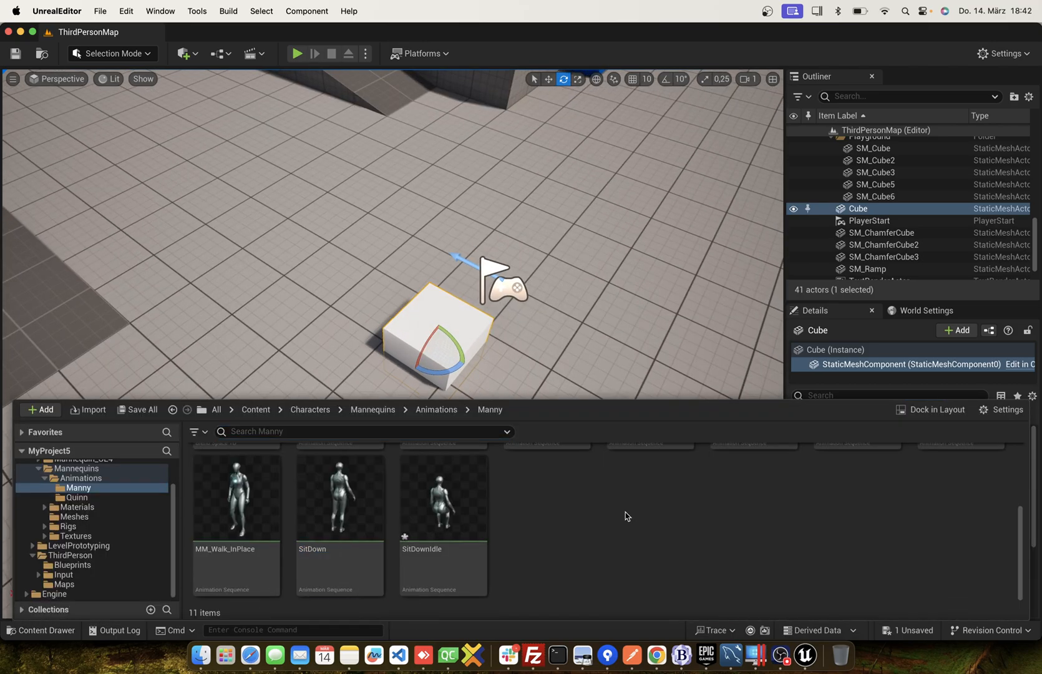
right_click(574, 518)
click(557, 525)
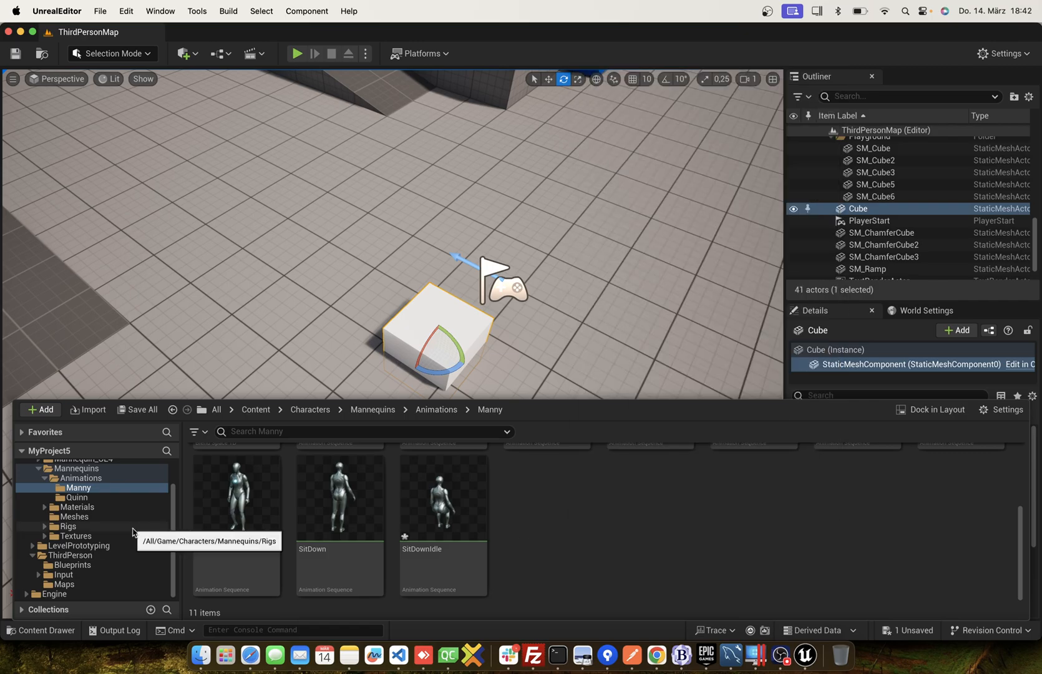
click(70, 555)
click(72, 565)
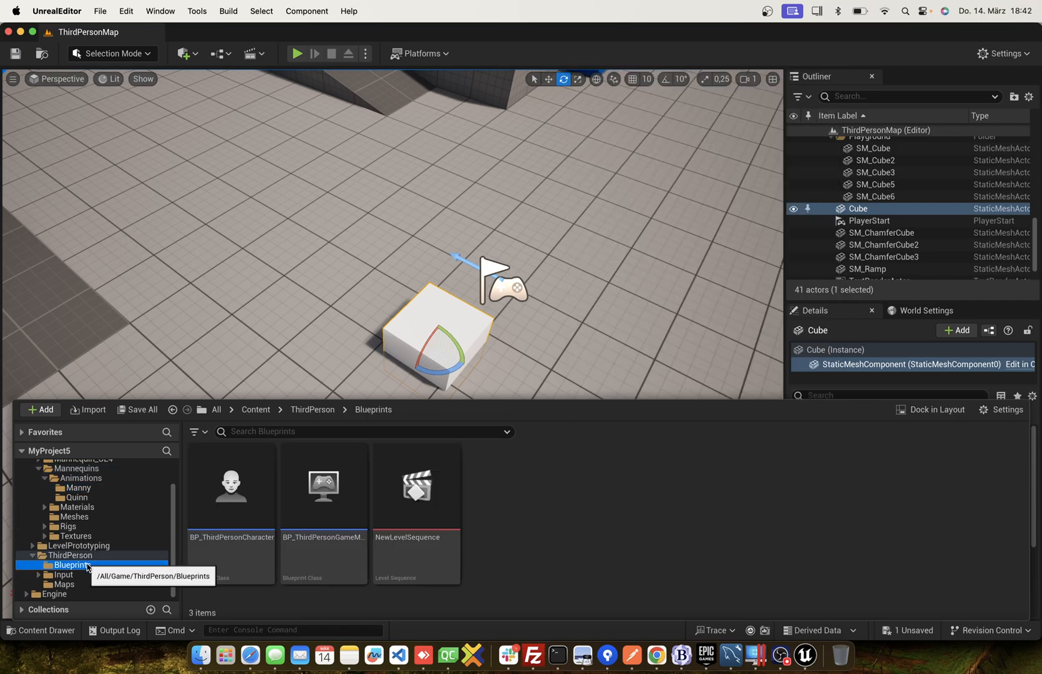
Create a Blueprint Interface named BPI_SitDown in the ThirdPerson/Blueprints folder.
click(521, 521)
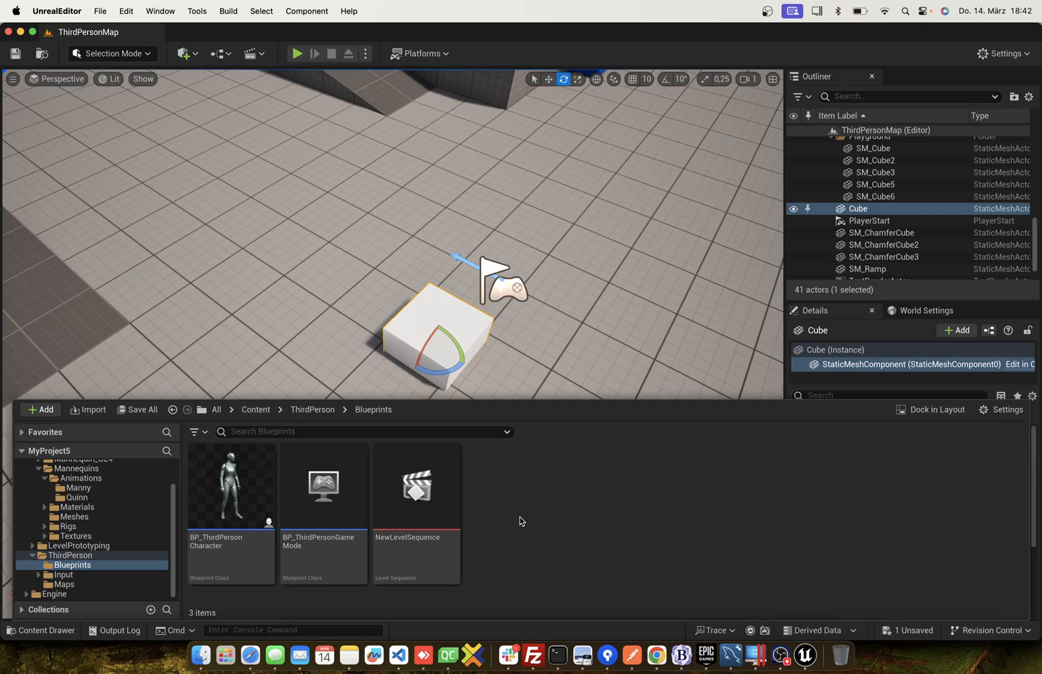
right_click(522, 520)
mouse_move(590, 321)
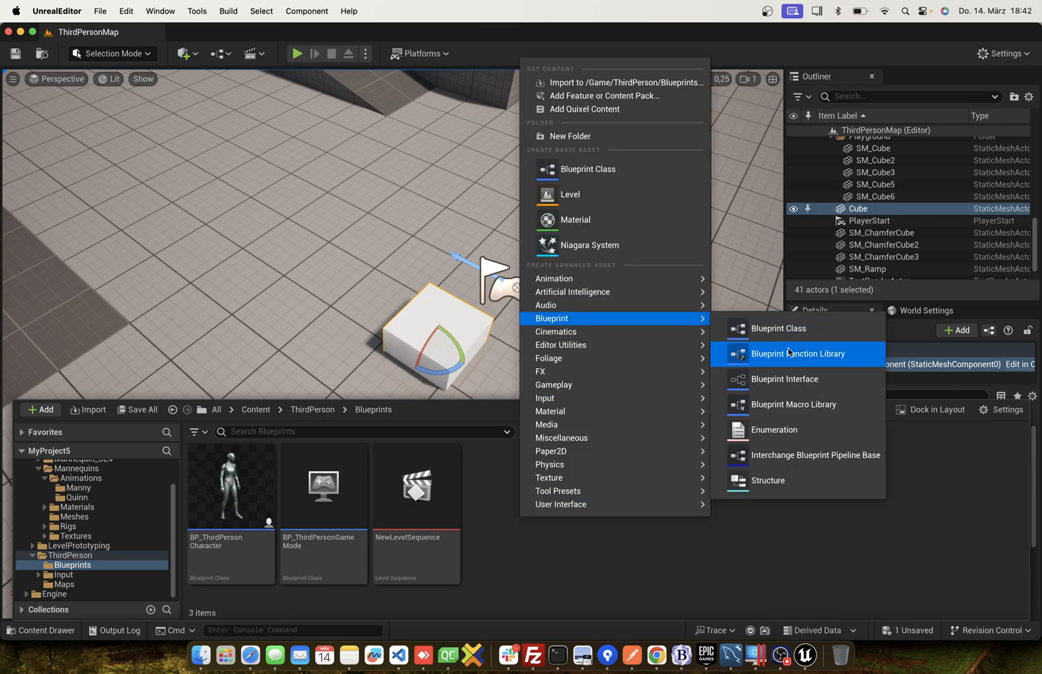
click(782, 382)
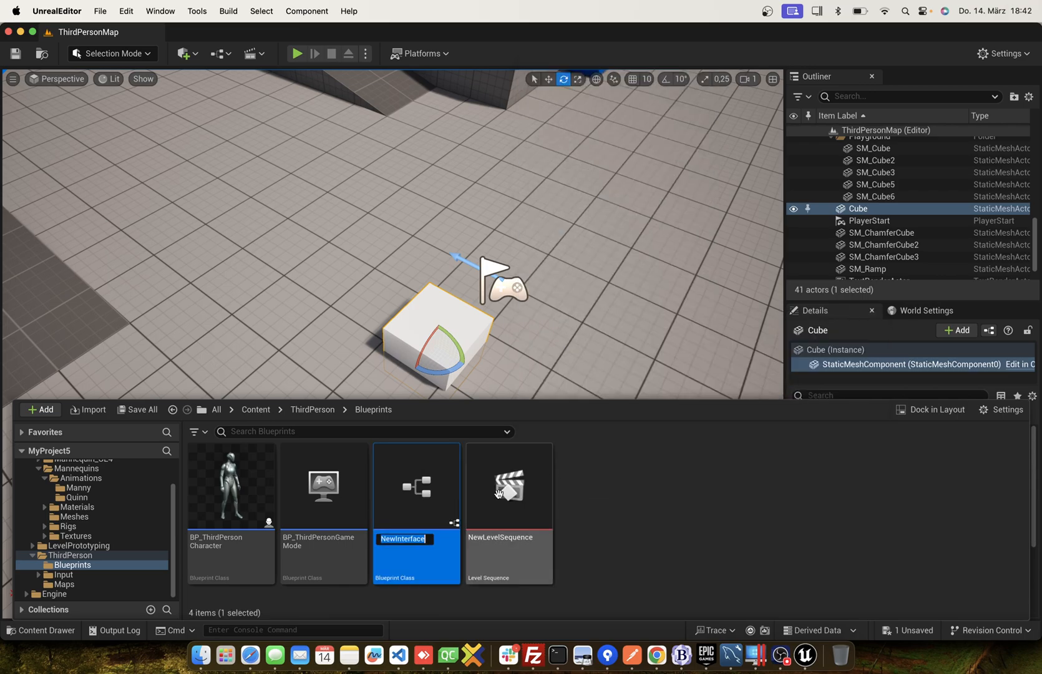
text(BPI_Pla)
key(BackSpace)
key(BackSpace)
key(BackSpace)
text(SitDown)
key(Return)
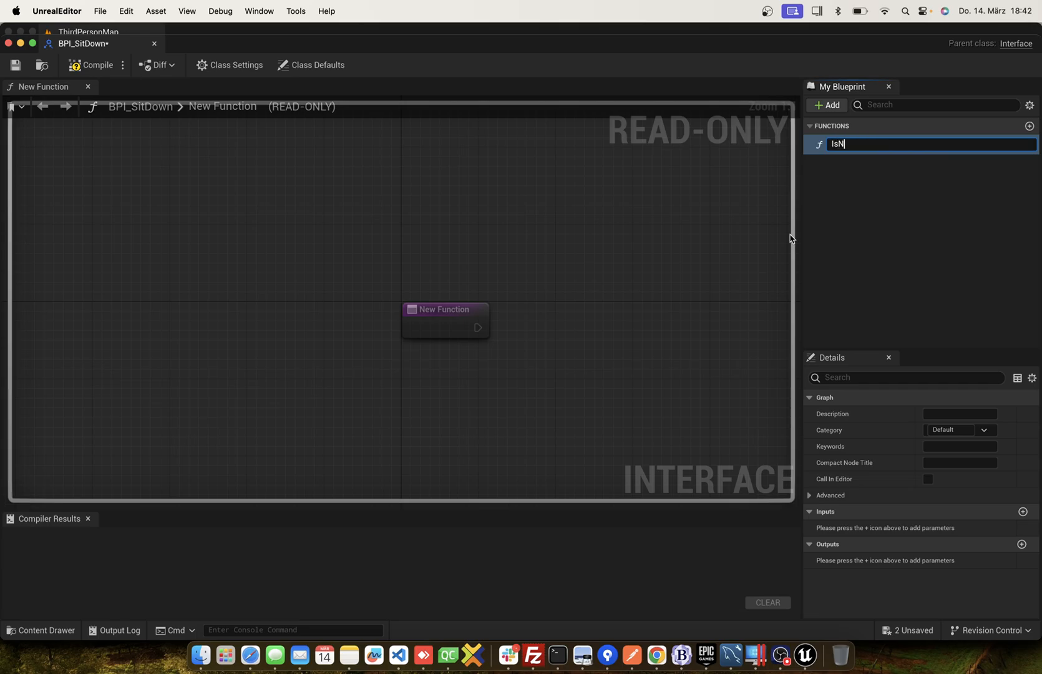
Name the interface function of BPI_SitDown IsSitDown.
text(IsSitDown)
key(Return)
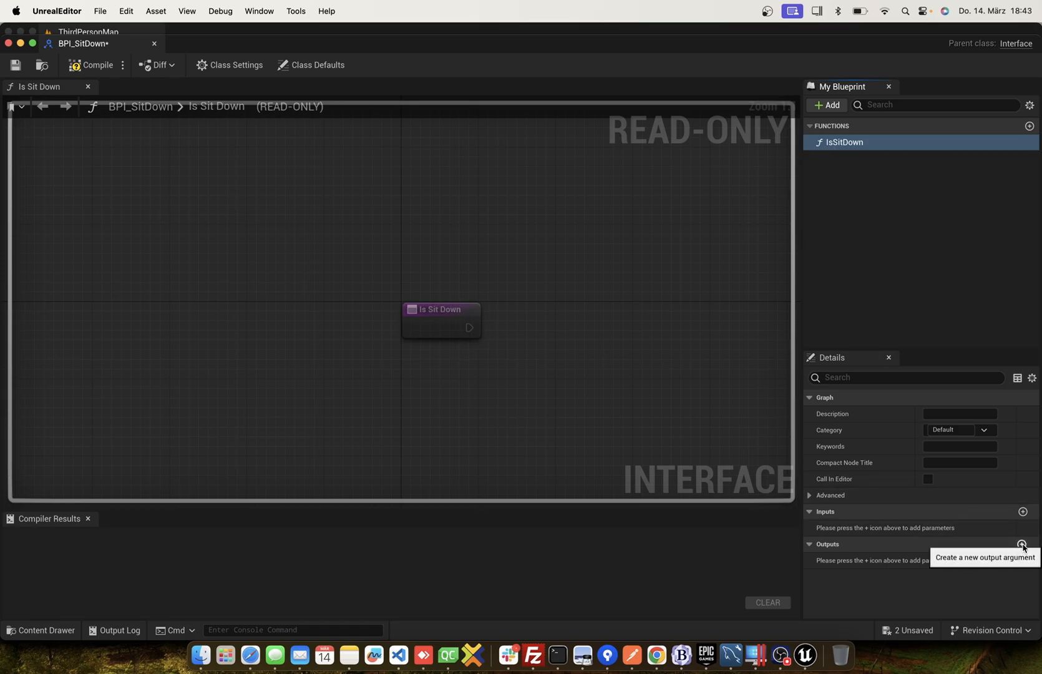
Add a Boolean output named Yes/No to the IsSitDown function, then compile and close the interface.
click(1022, 544)
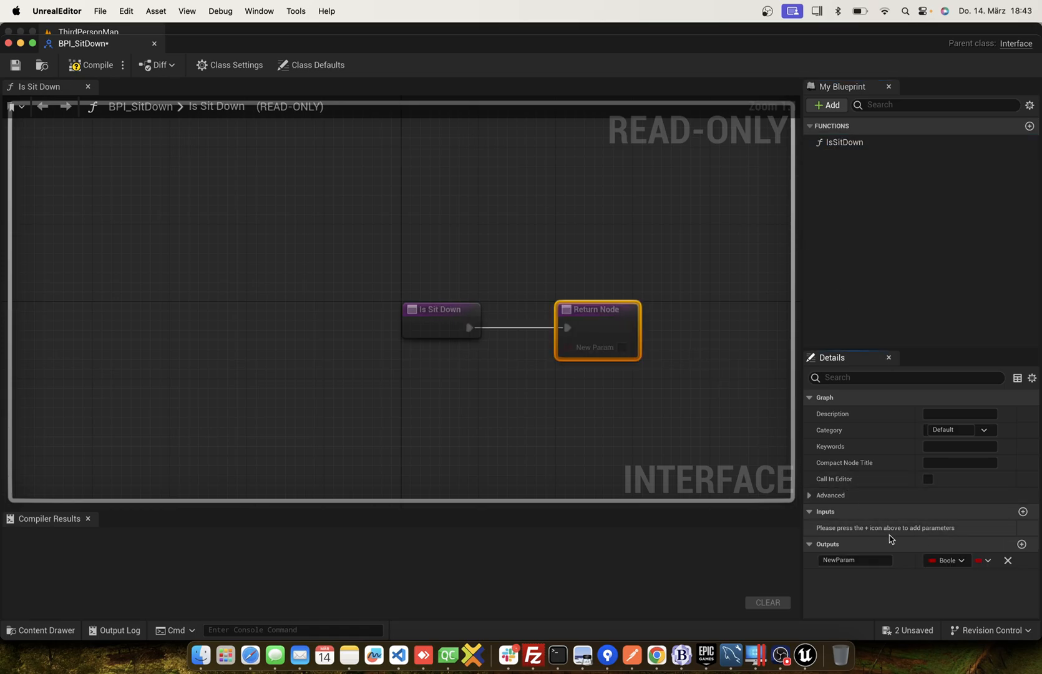
click(851, 559)
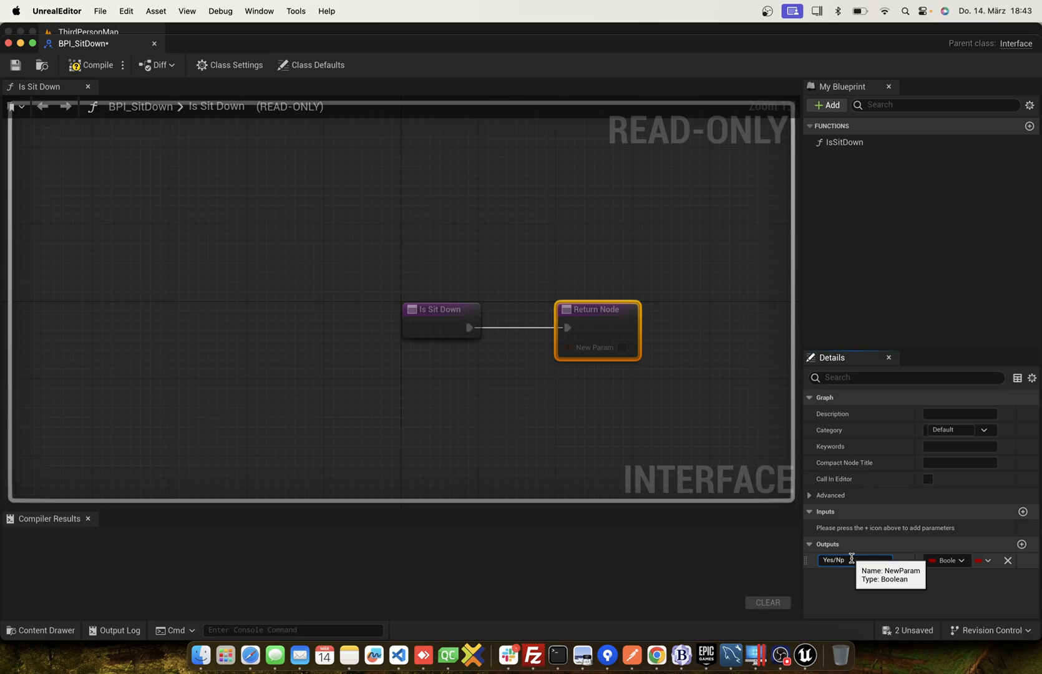
key(Return)
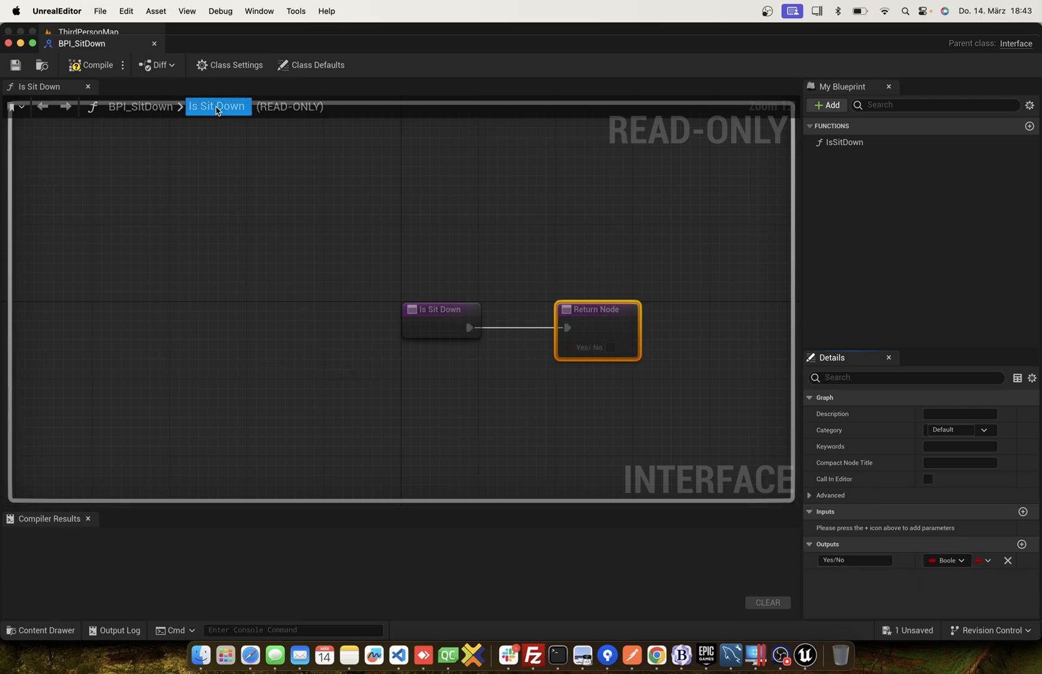
click(91, 64)
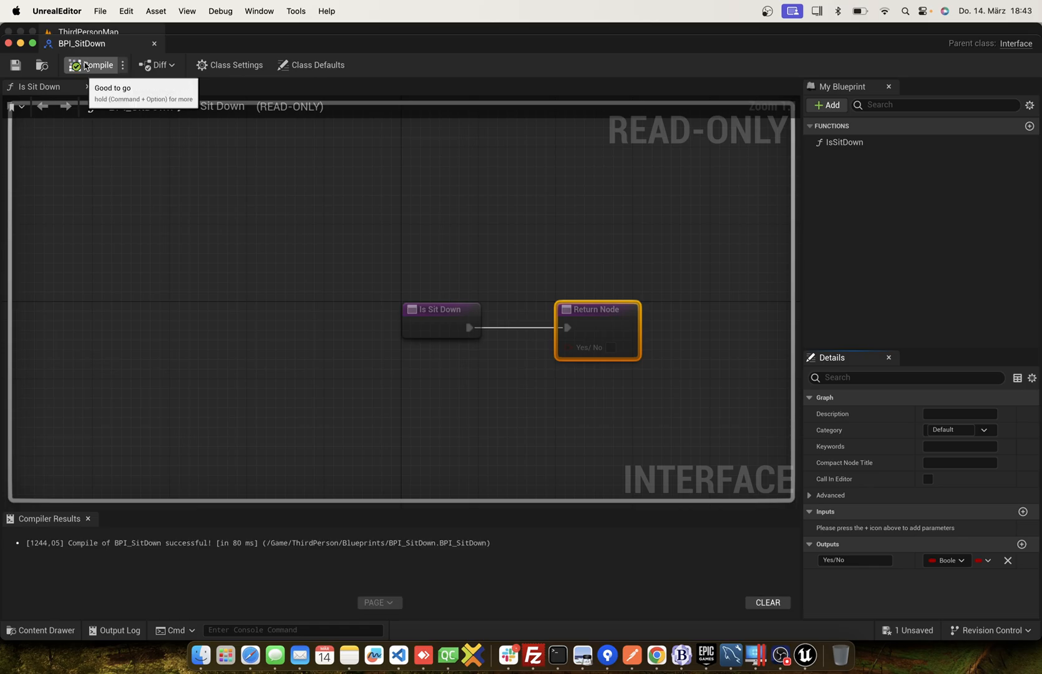
click(153, 45)
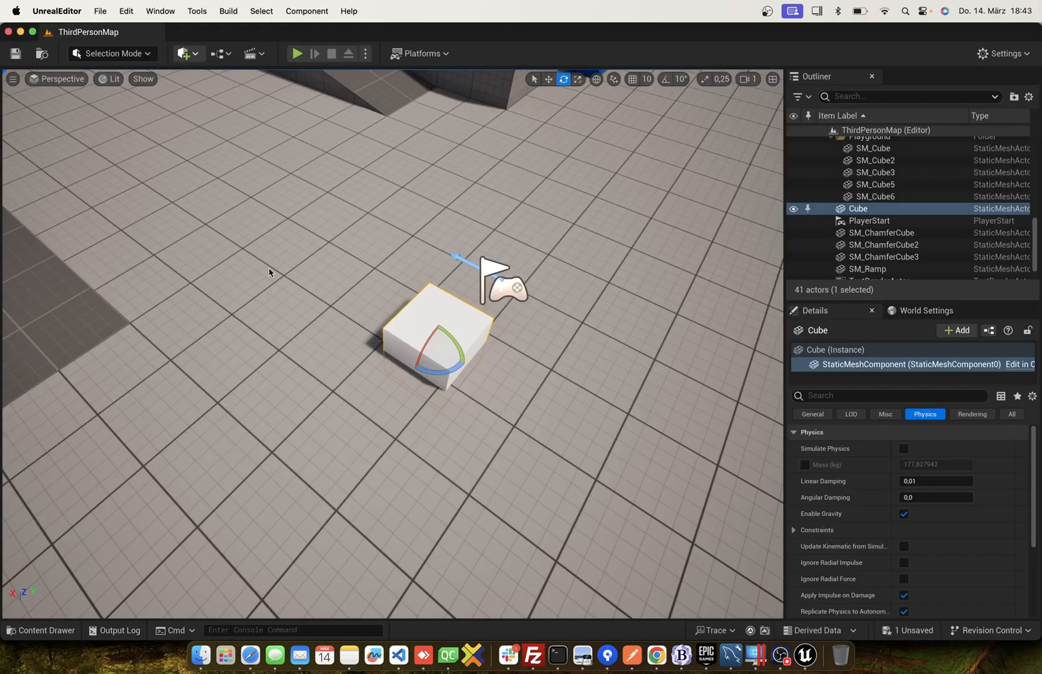
Open the BP_ThirdPersonCharacter blueprint and dock its editor beside the ThirdPersonMap tab.
click(41, 630)
double_click(226, 518)
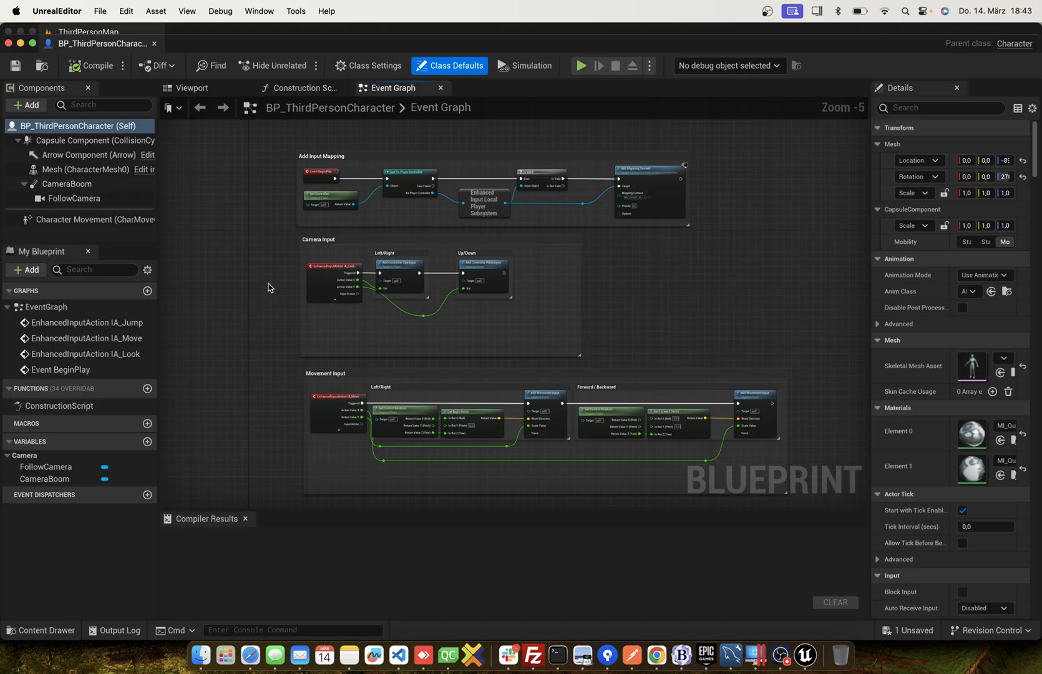
drag(114, 45, 210, 34)
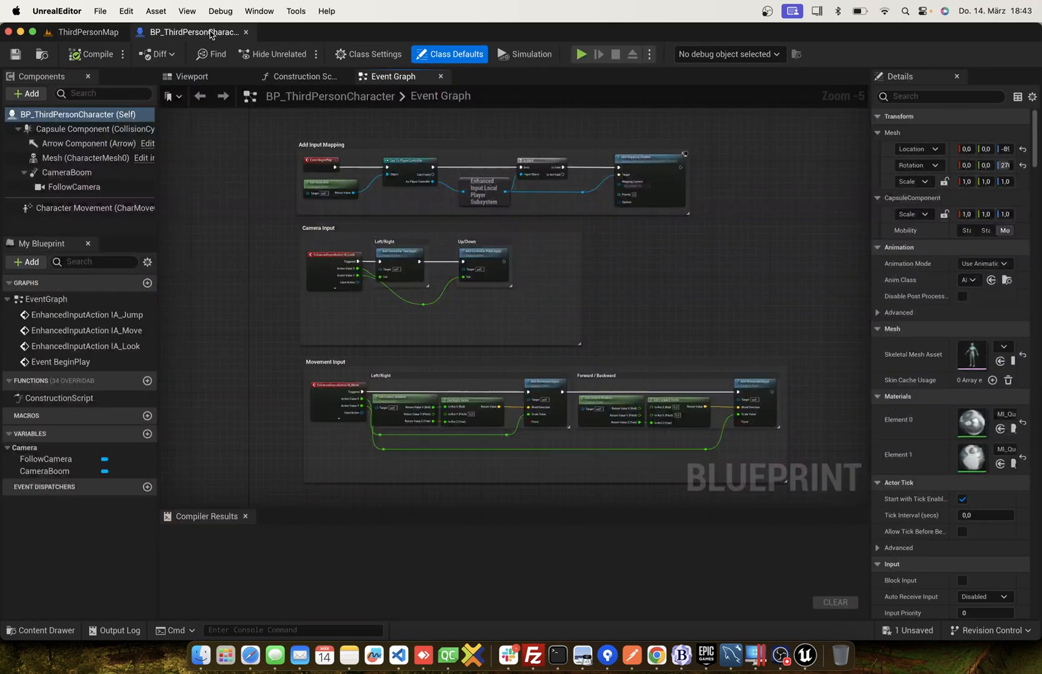
Implement the BPI_SitDown interface in the class settings of BP_ThirdPersonCharacter.
click(368, 54)
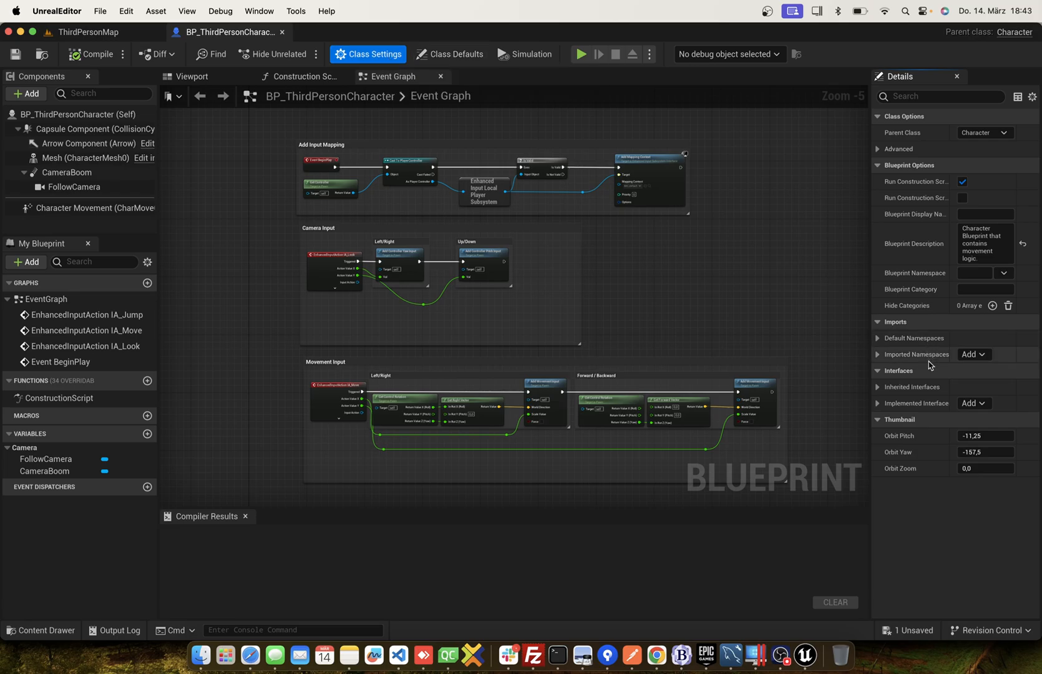
click(984, 405)
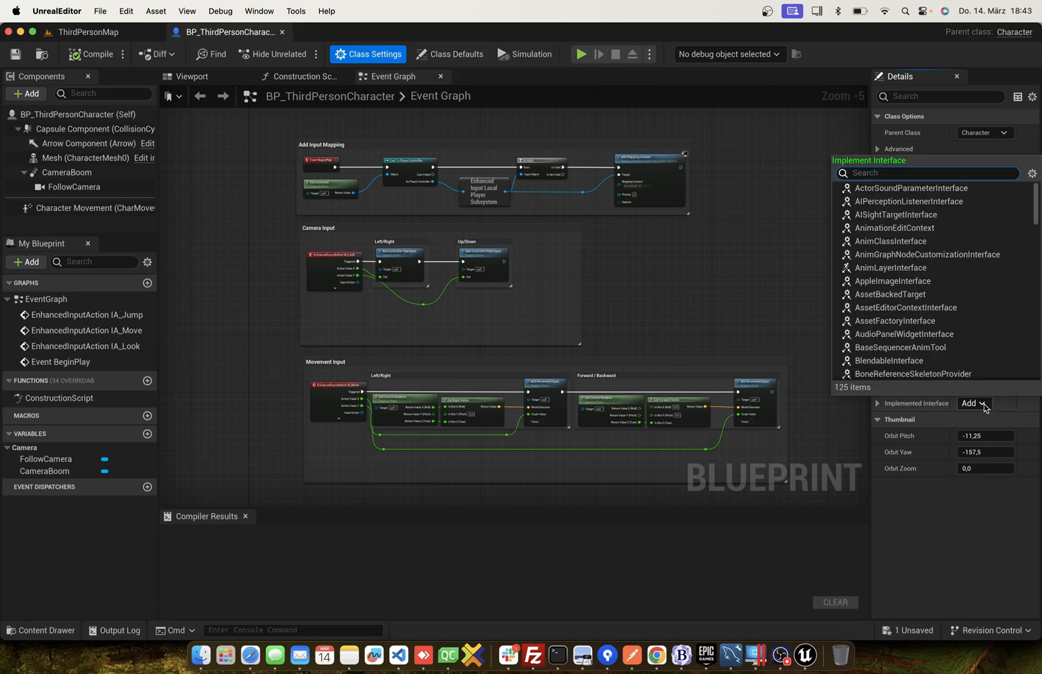
text(BPI)
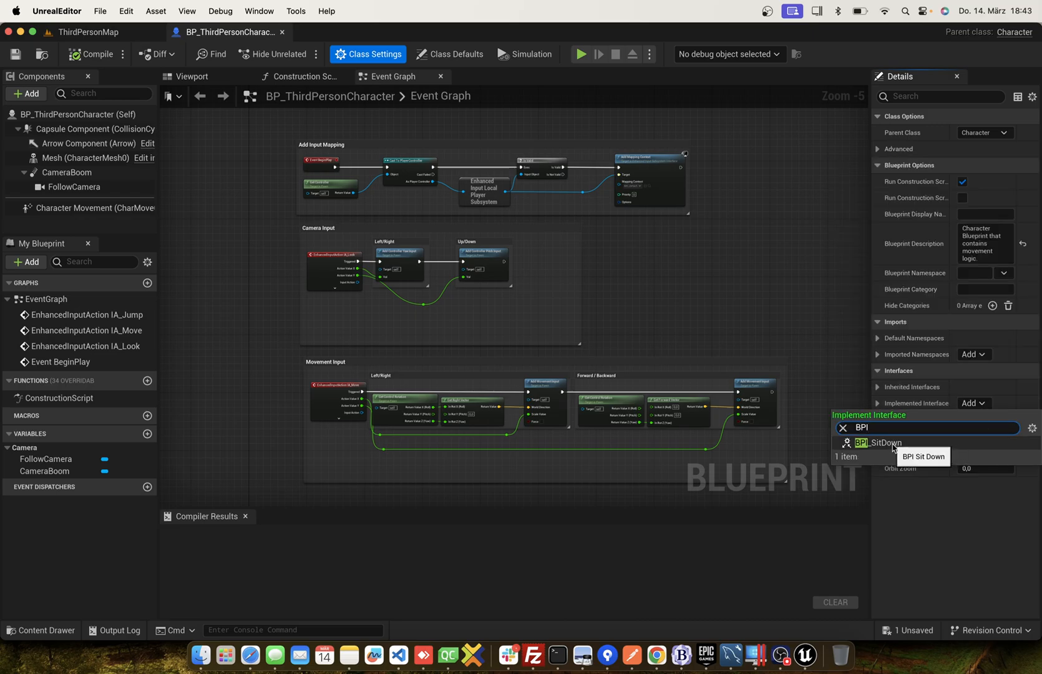
click(887, 442)
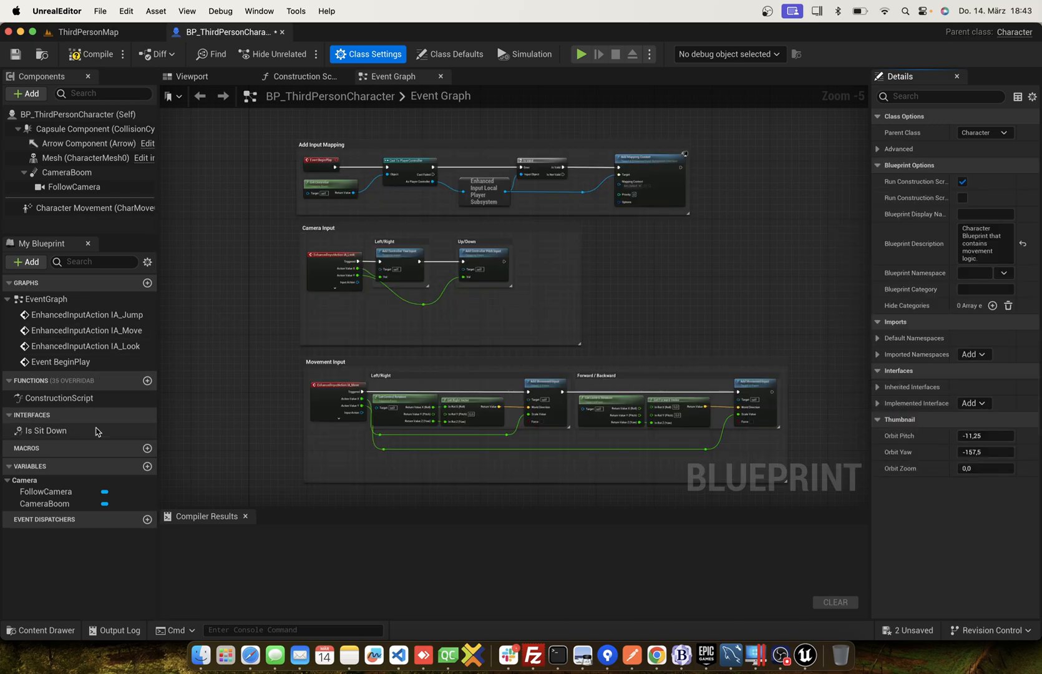
Add a Boolean variable named SitDown to BP_ThirdPersonCharacter.
click(147, 466)
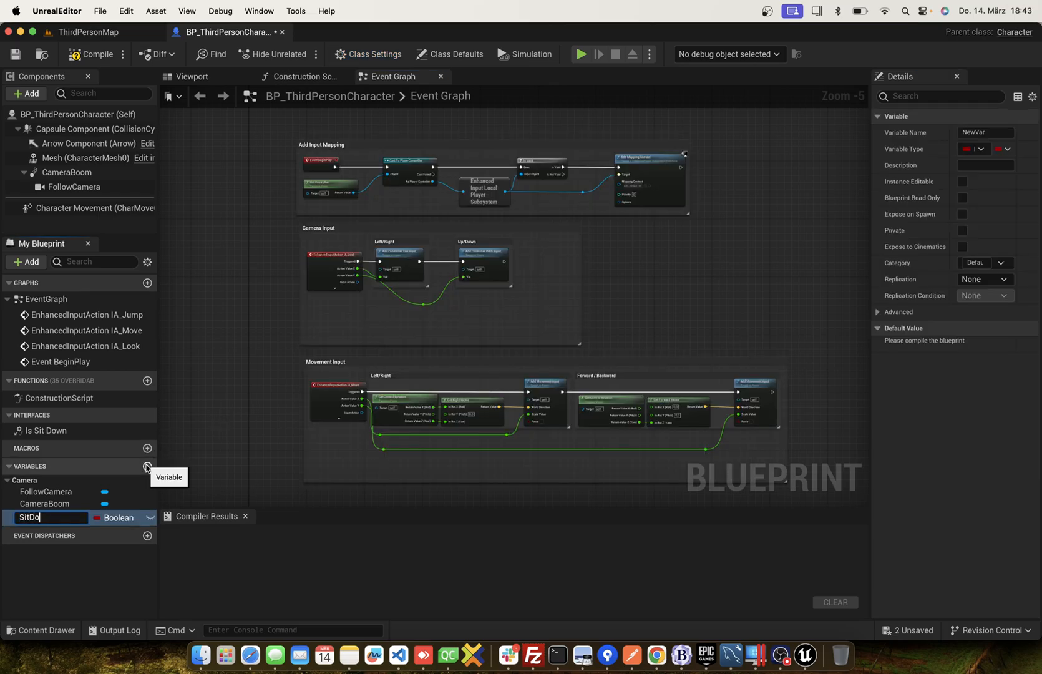
text(SitDown)
key(Return)
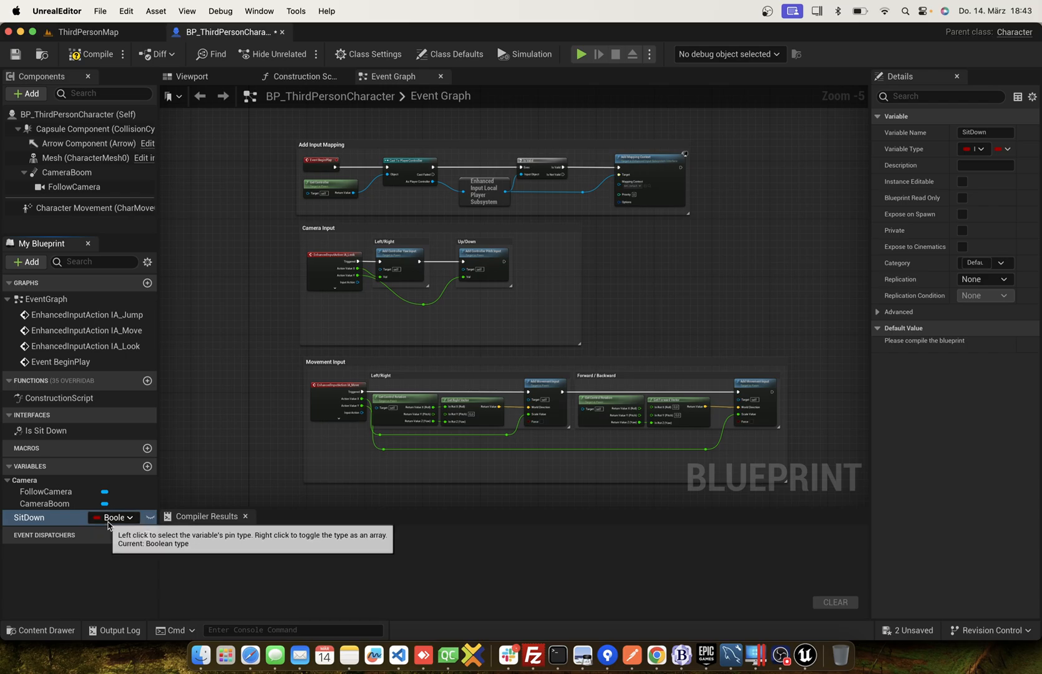
In the Is Sit Down function, connect the SitDown variable to the Return Node's Yes/No output and compile the blueprint.
double_click(62, 432)
drag(68, 518, 478, 362)
click(524, 384)
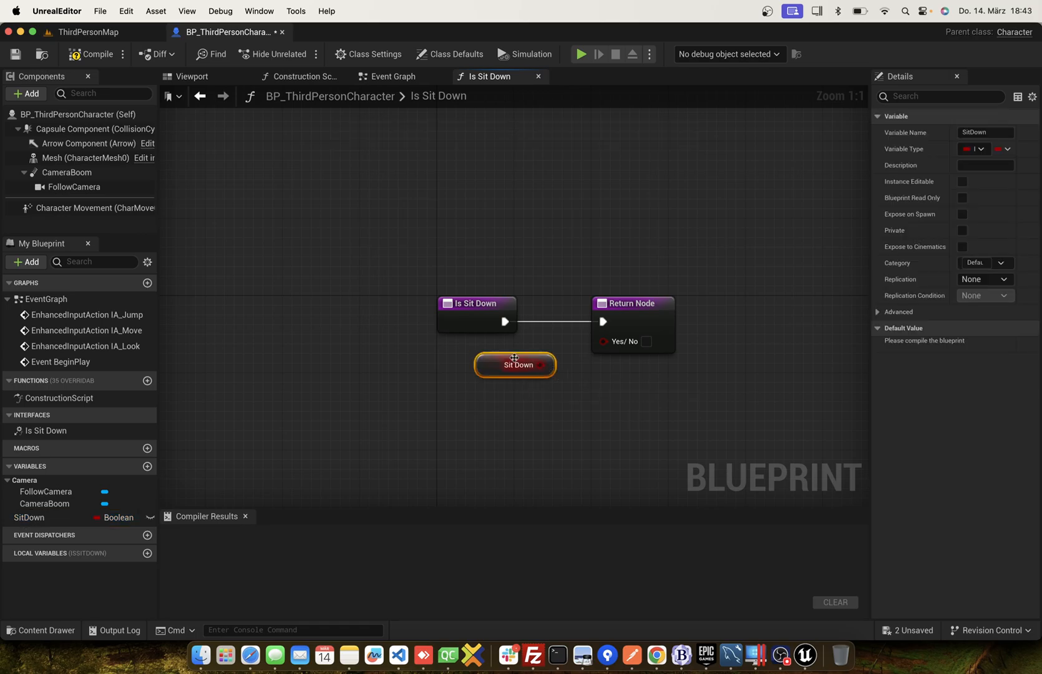
drag(541, 367, 593, 348)
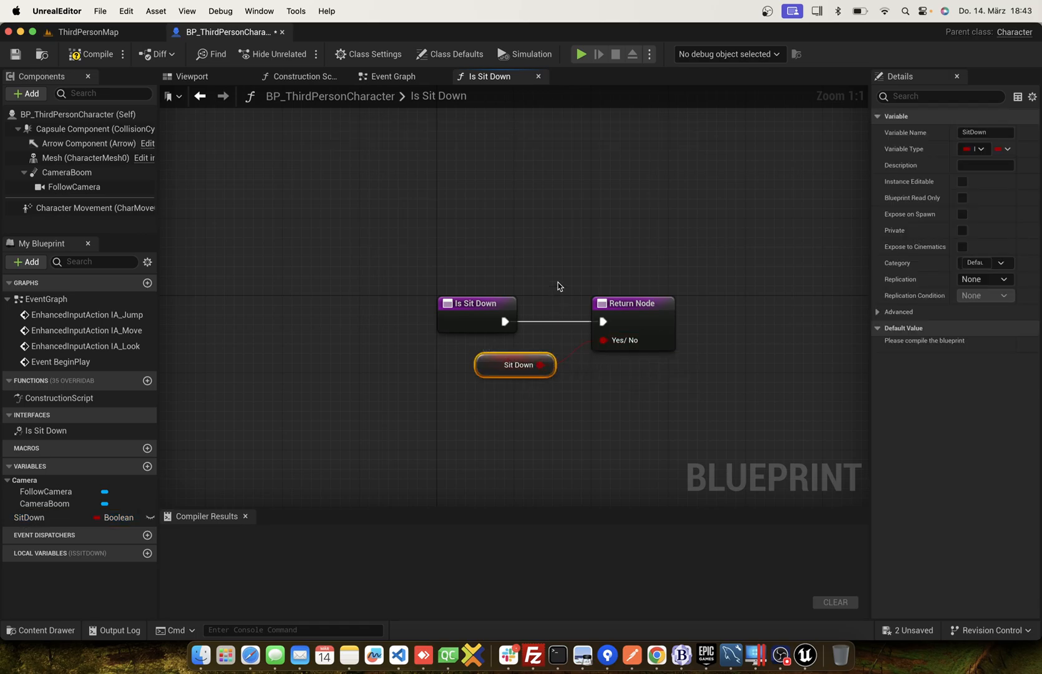
click(555, 248)
click(75, 56)
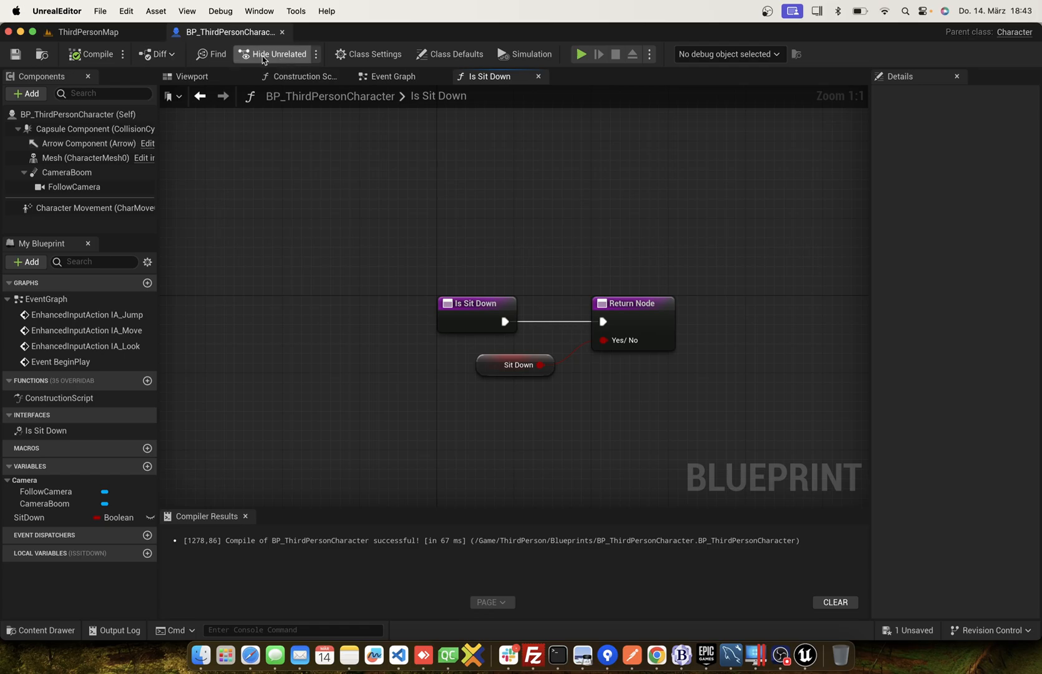
Add a Right Mouse Button event to the character's Event Graph below the Jump Input group.
click(201, 96)
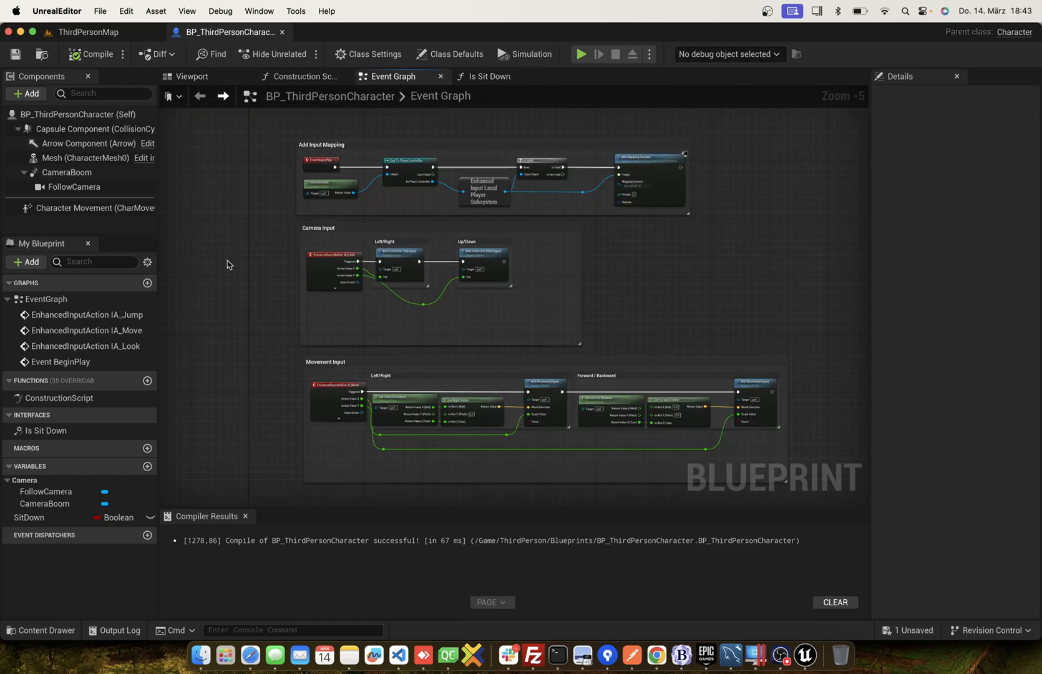
scroll(226, 264, down, 10)
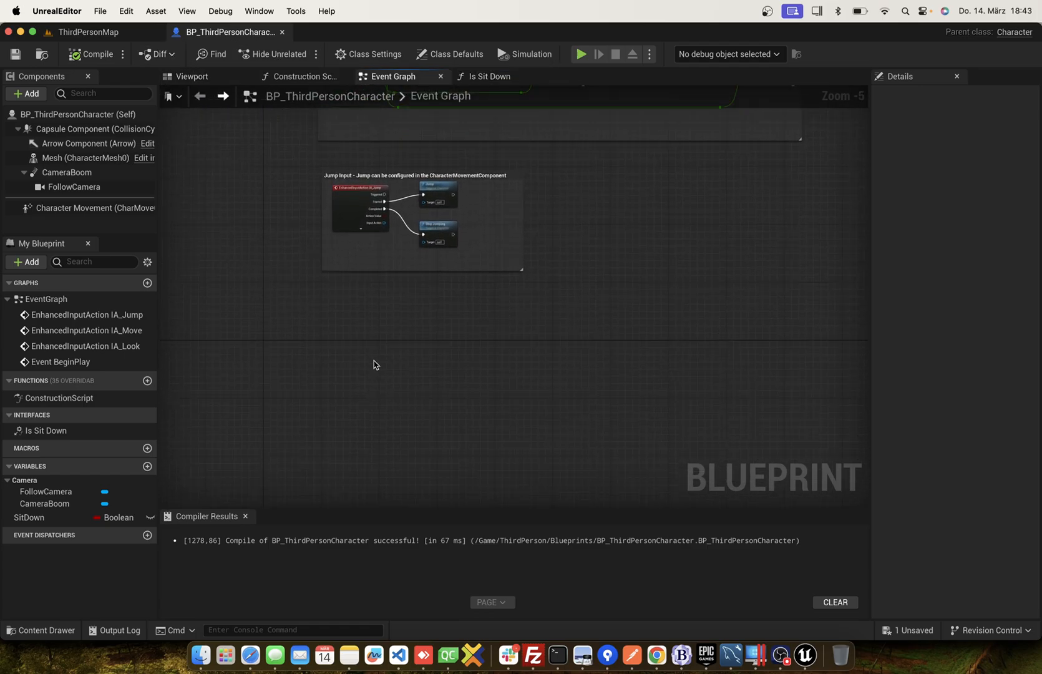
right_click(373, 361)
text(right mouse)
key(Return)
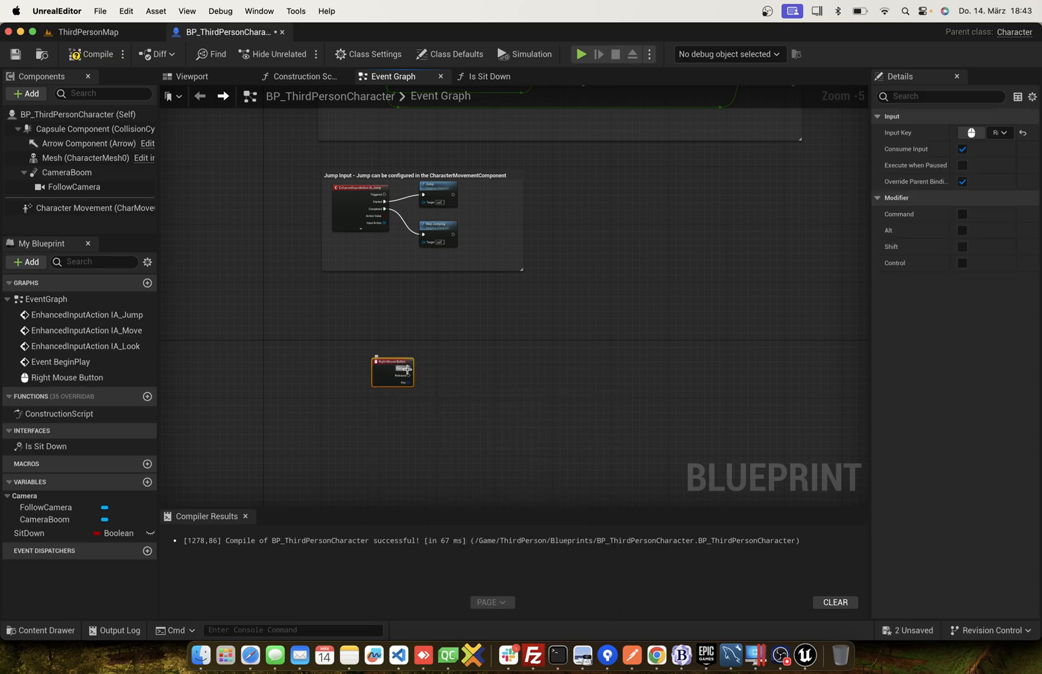
scroll(407, 370, up, 3)
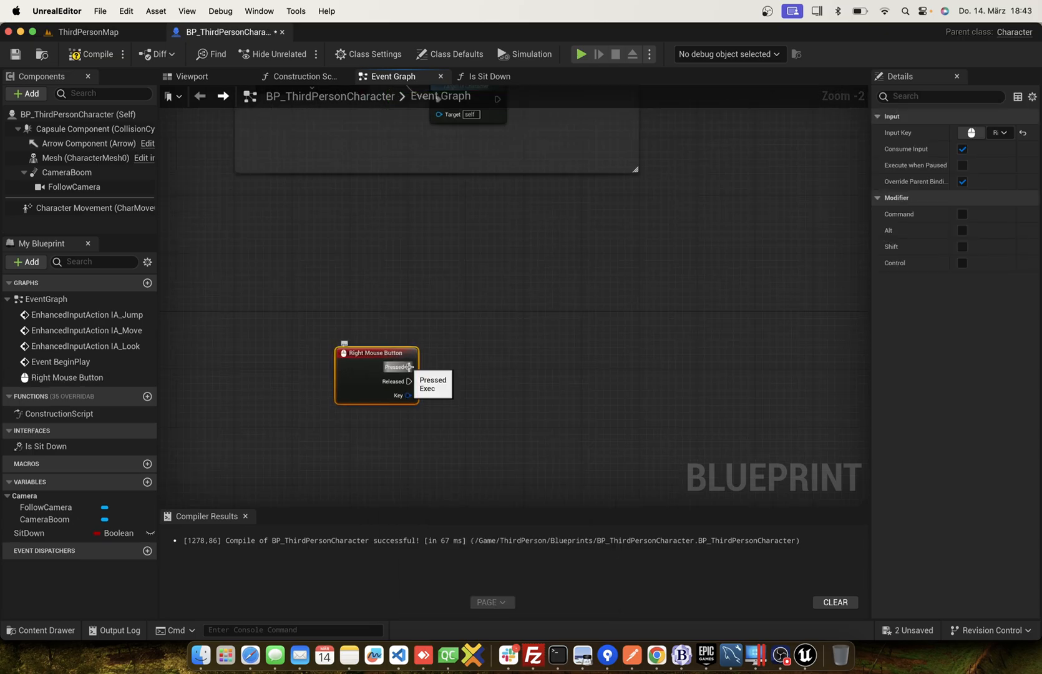
Set SitDown to true when the Right Mouse Button event fires Pressed.
drag(68, 531, 455, 372)
click(494, 408)
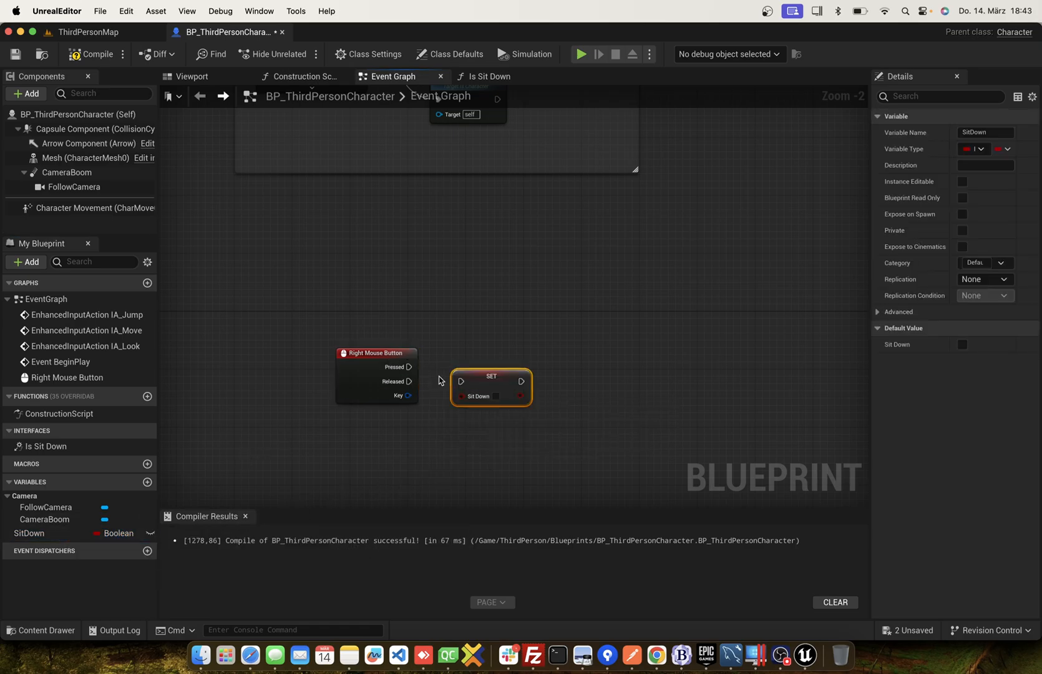
click(496, 397)
drag(499, 382, 528, 331)
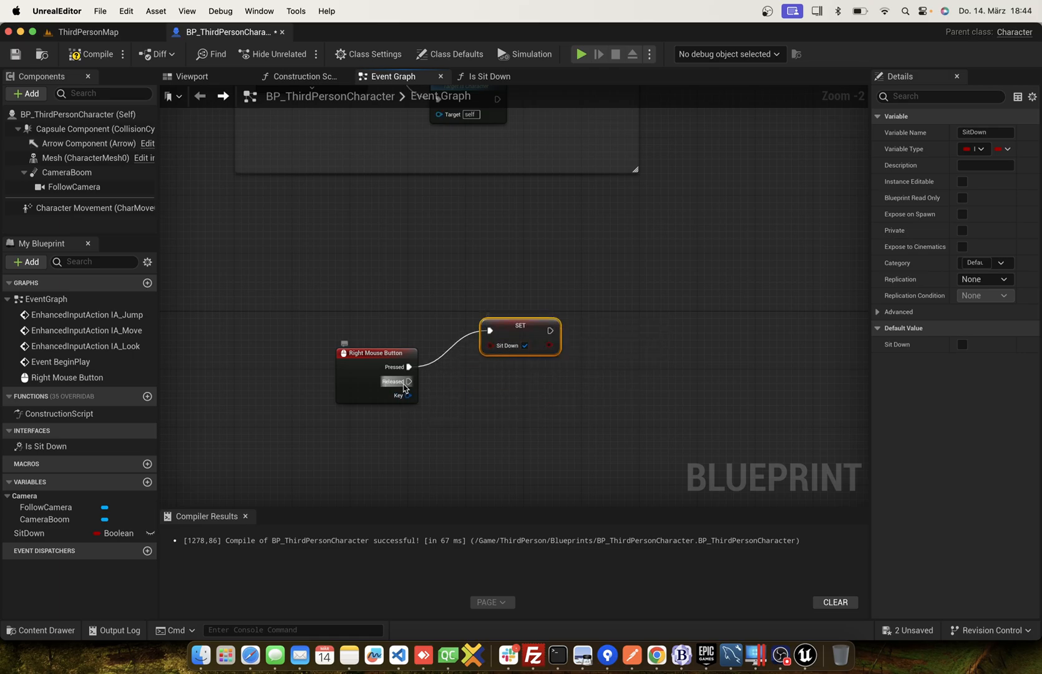
Set SitDown to false on the Right Mouse Button event's Released output and compile the blueprint.
drag(103, 533, 474, 402)
click(501, 433)
click(505, 382)
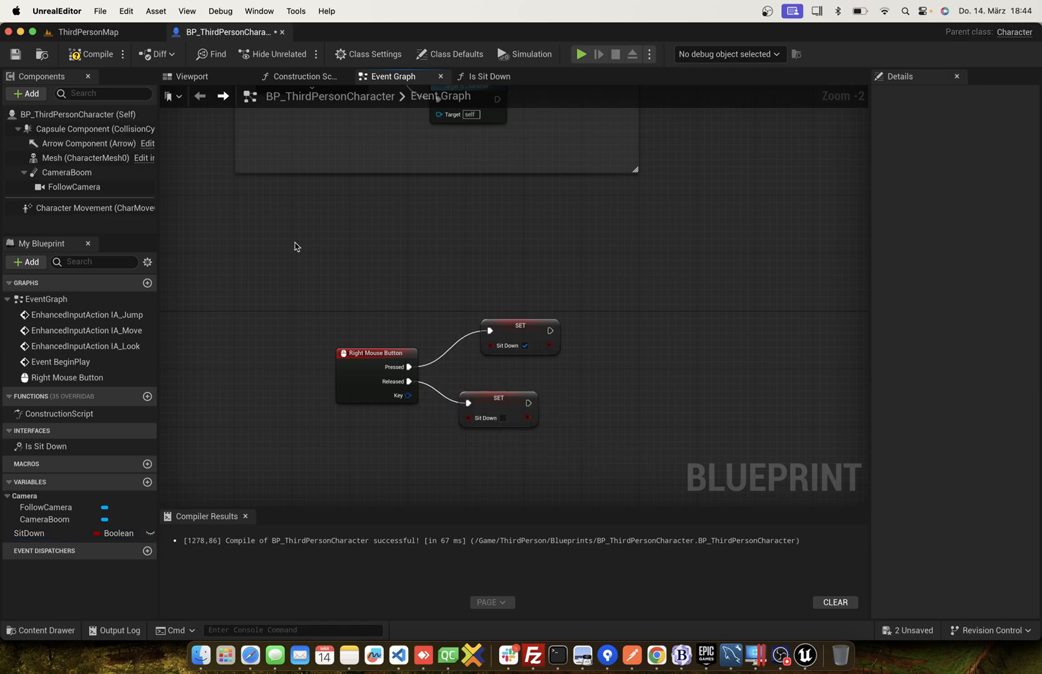
click(88, 55)
Open the ABP_Manny animation blueprint from the Mannequins Animations folder and show its Event Graph.
click(42, 629)
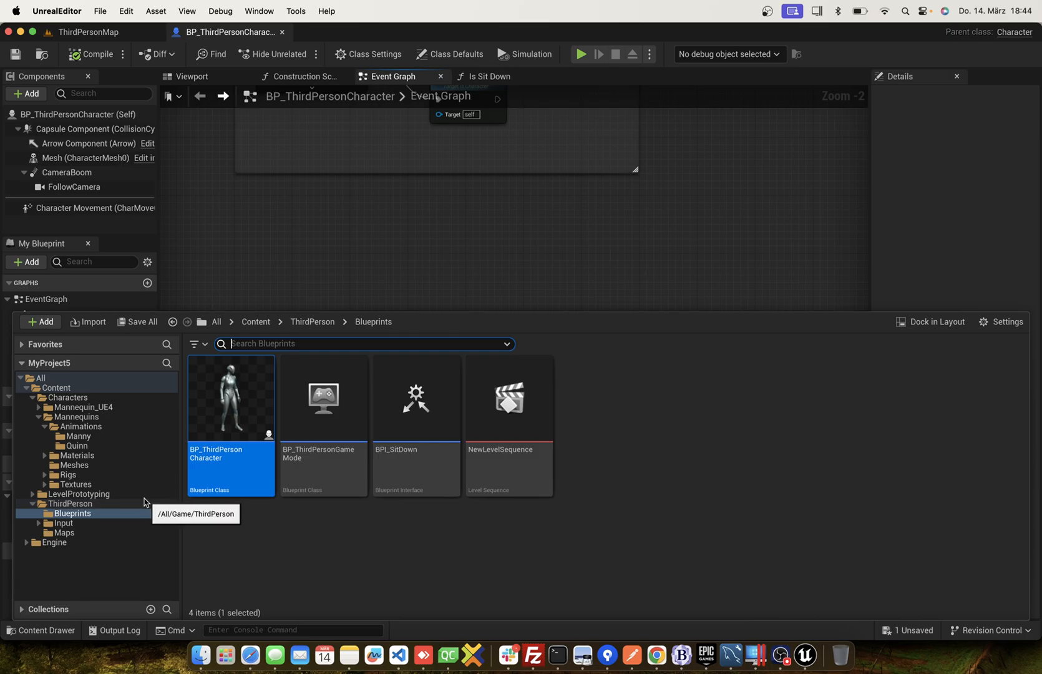
click(77, 436)
click(96, 429)
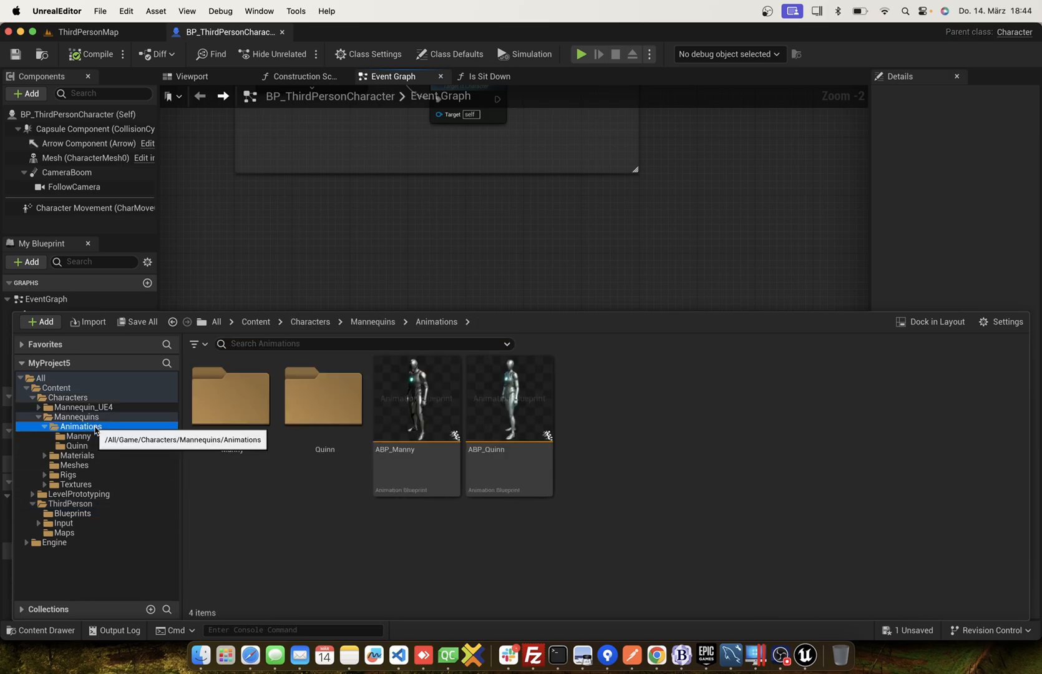
double_click(416, 406)
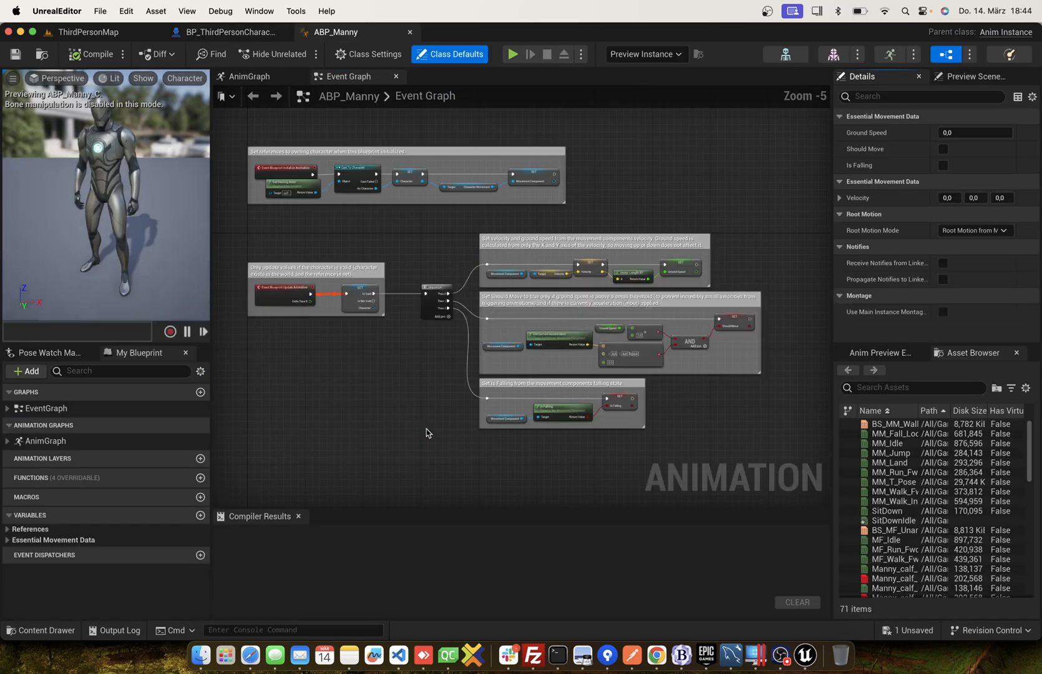
click(254, 77)
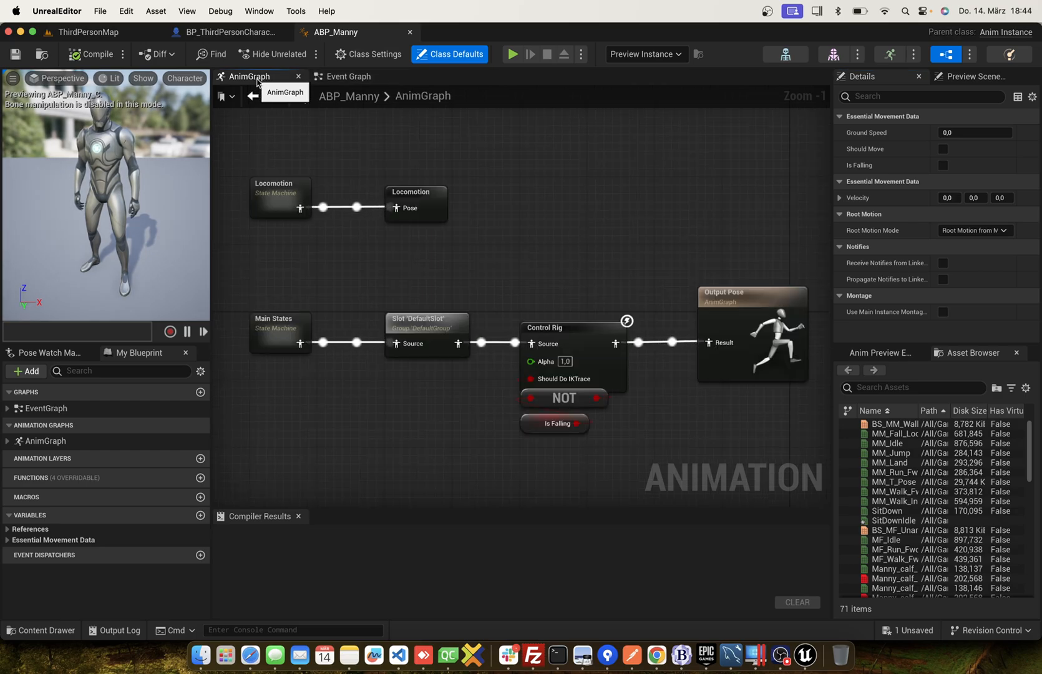
click(337, 76)
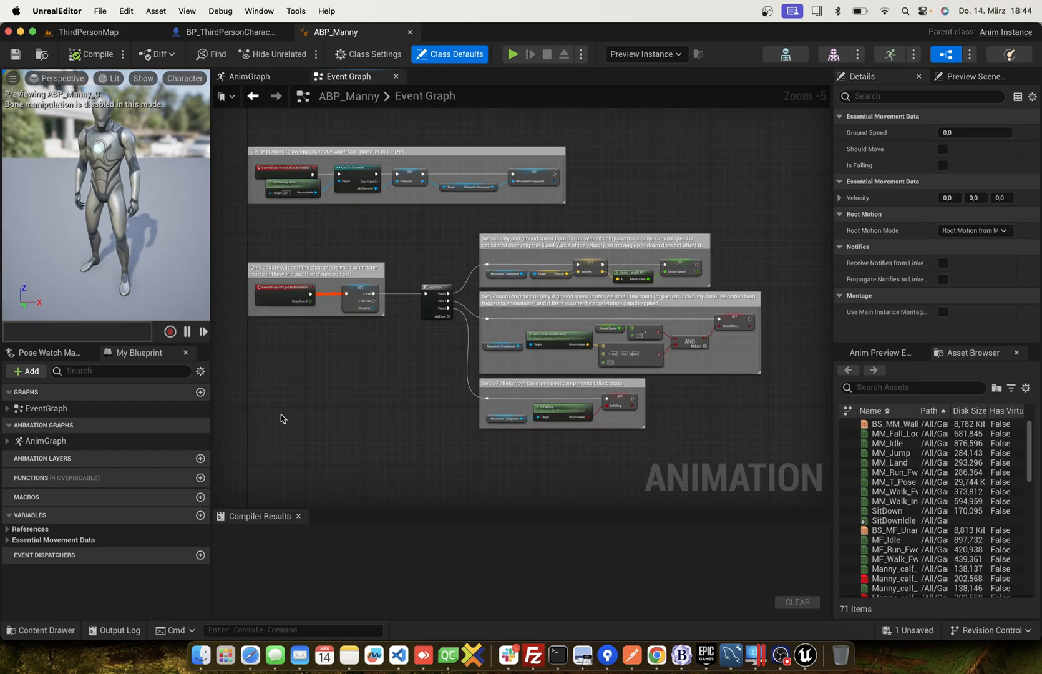
Add a Then 3 output to the Sequence and connect it to an Is Sit Down message call targeting the Character reference.
scroll(281, 418, up, 3)
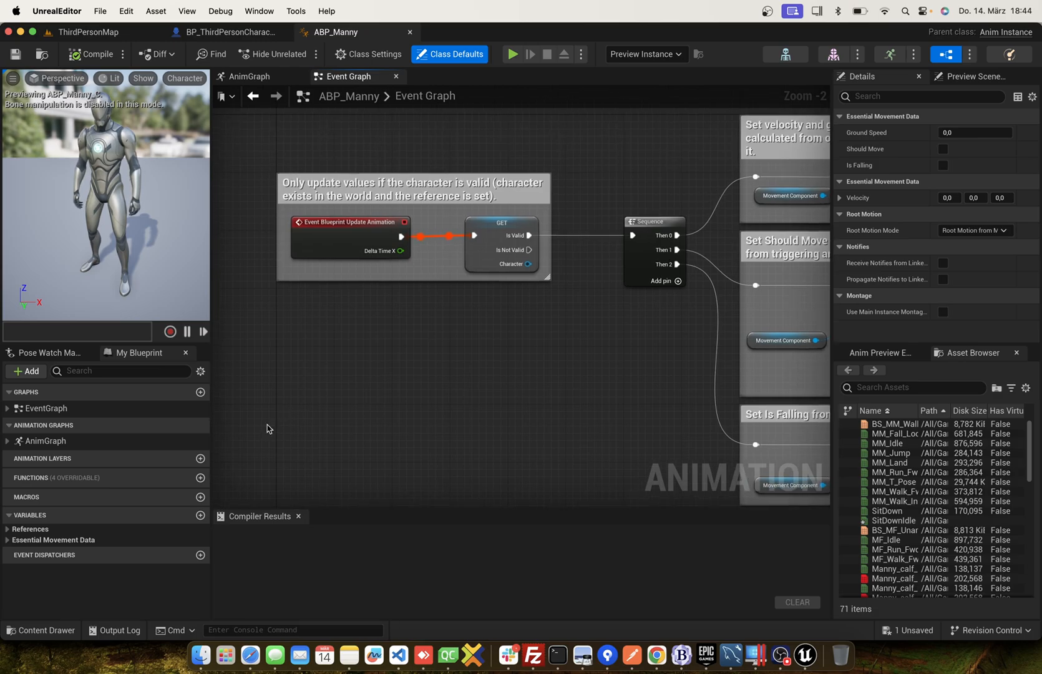
click(664, 281)
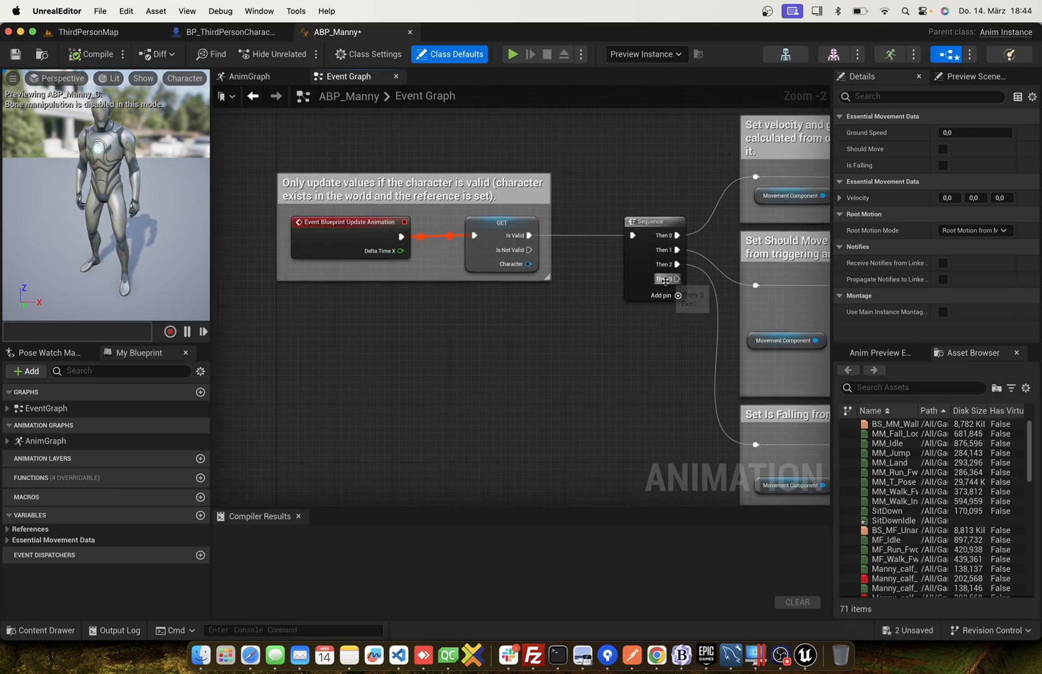
scroll(477, 397, right, 5)
scroll(477, 398, down, 3)
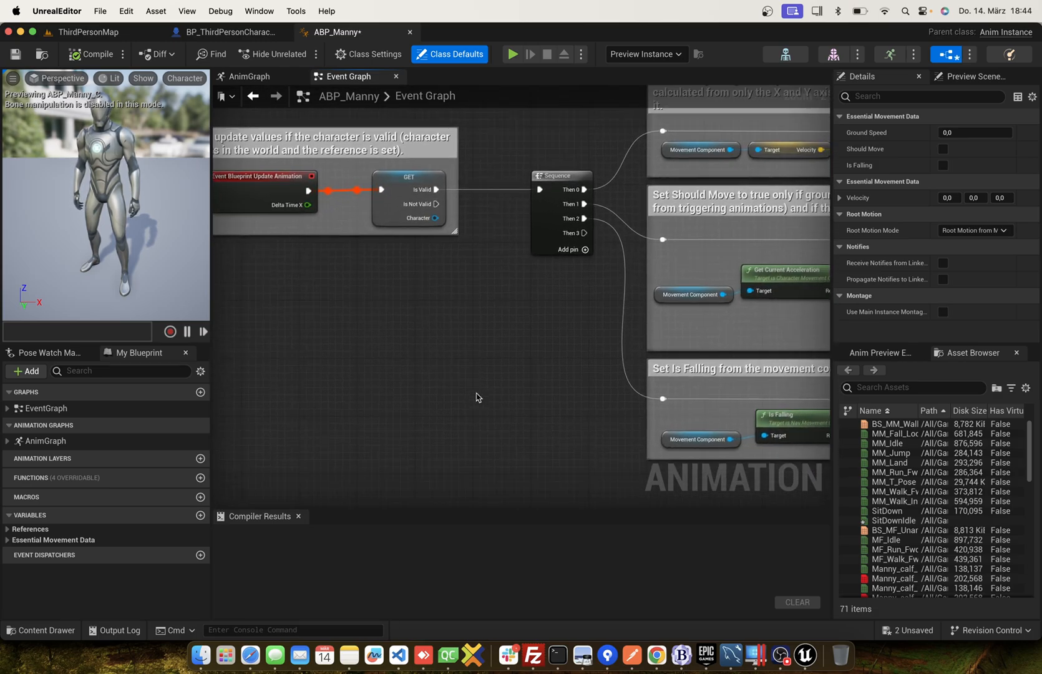
drag(435, 218, 463, 382)
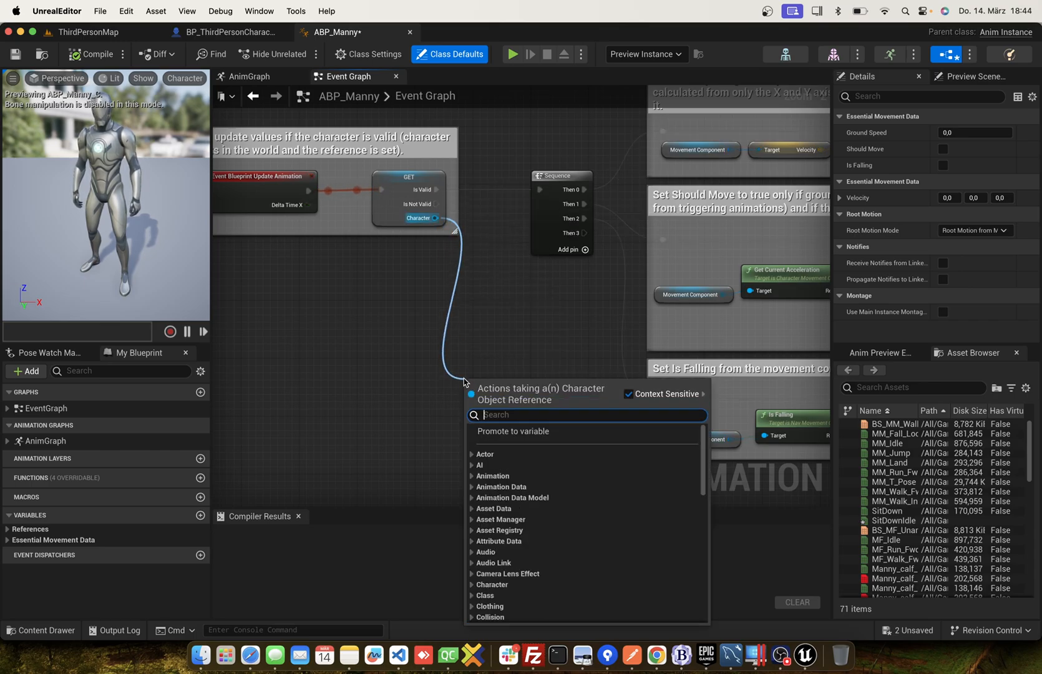
text(get sit)
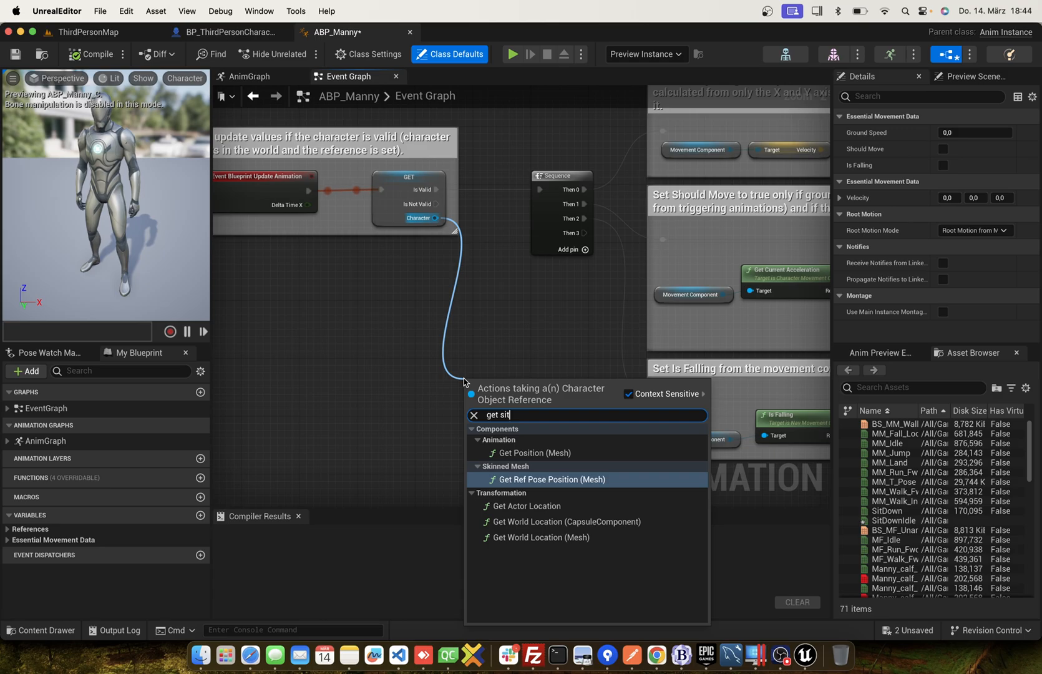
key(BackSpace)
key(BackSpace)
key(BackSpace)
key(BackSpace)
key(BackSpace)
key(BackSpace)
key(BackSpace)
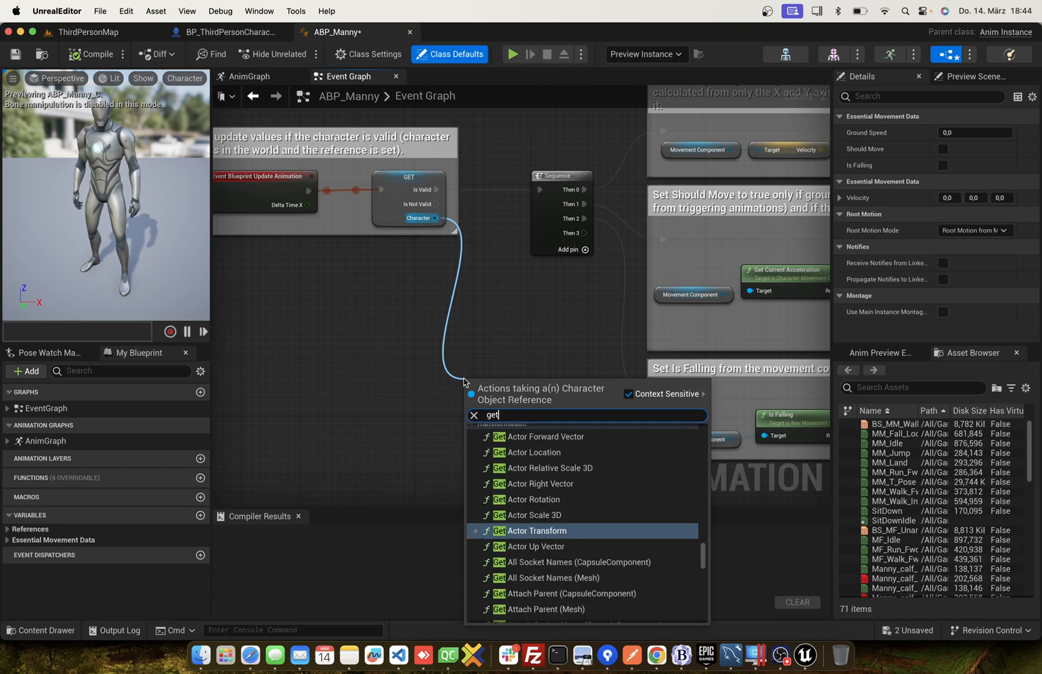
text(sit do)
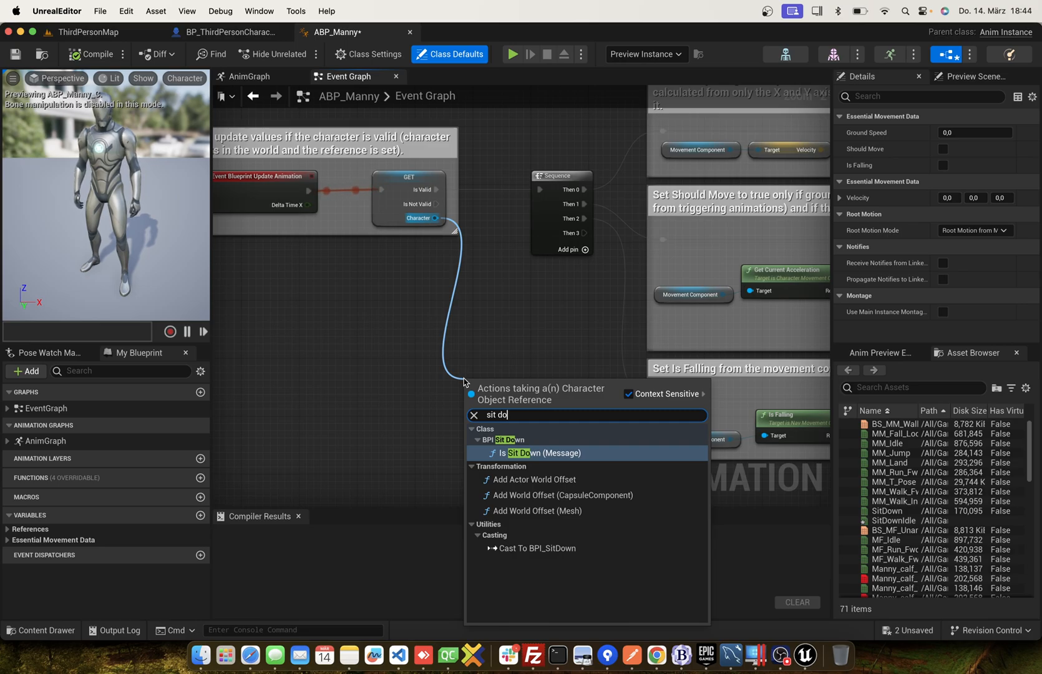
key(Return)
drag(580, 234, 468, 405)
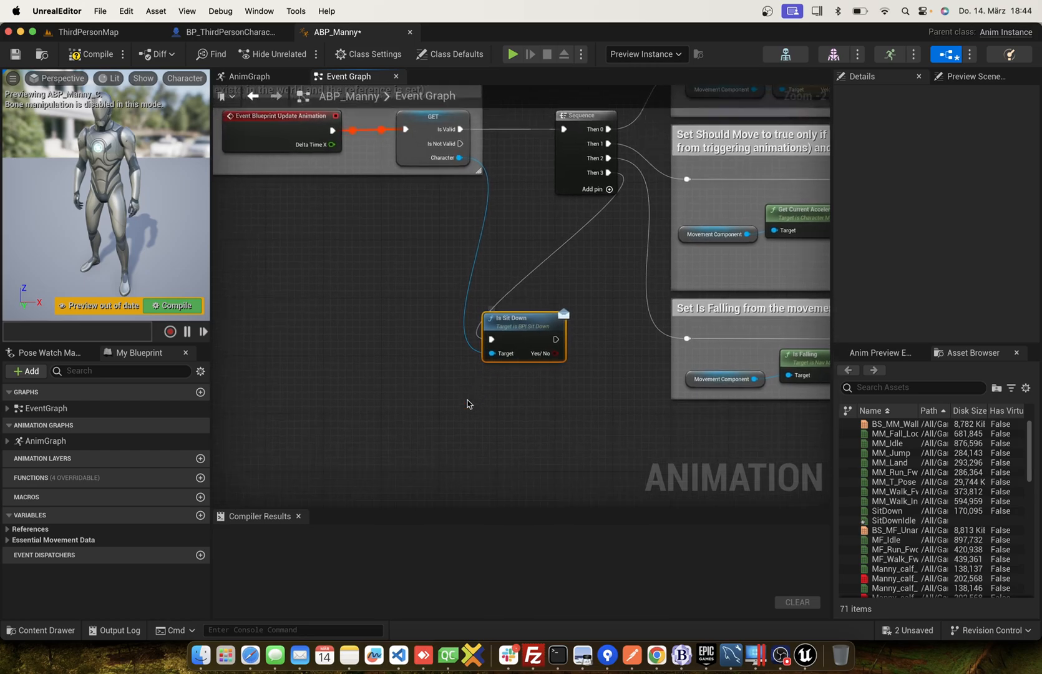
Add a Boolean variable named Sitdown to ABP_Manny.
click(201, 516)
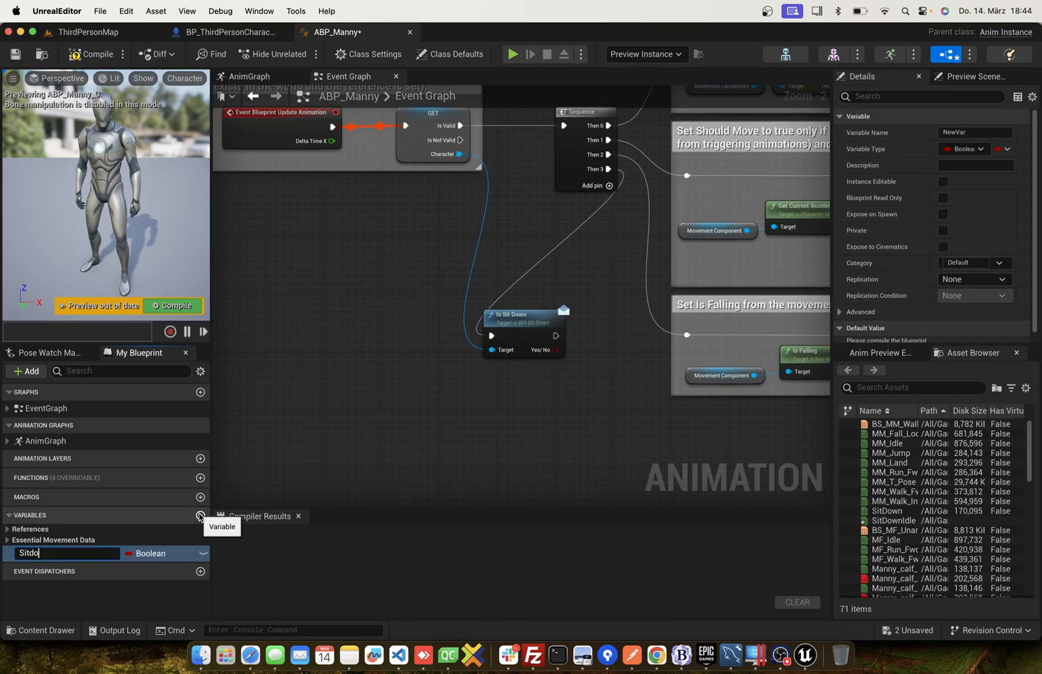
text(Sitdown)
key(Return)
Set Sitdown from the Yes/No output of Is Sit Down and place both nodes below the Is Falling comment group.
drag(68, 553, 555, 349)
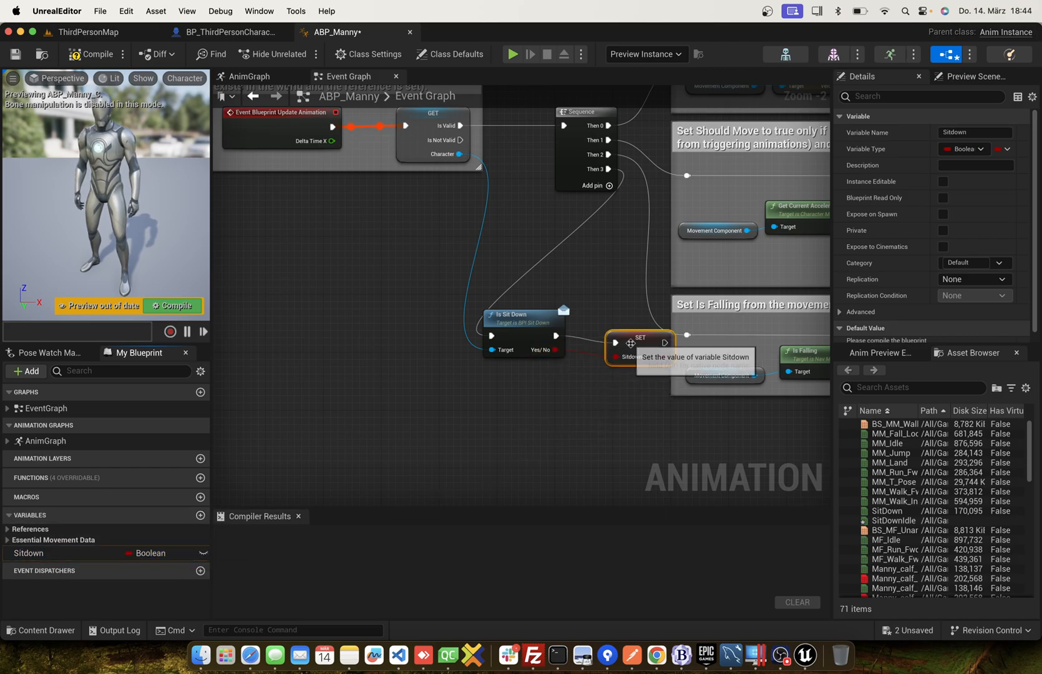
drag(629, 342, 611, 333)
drag(497, 394, 809, 390)
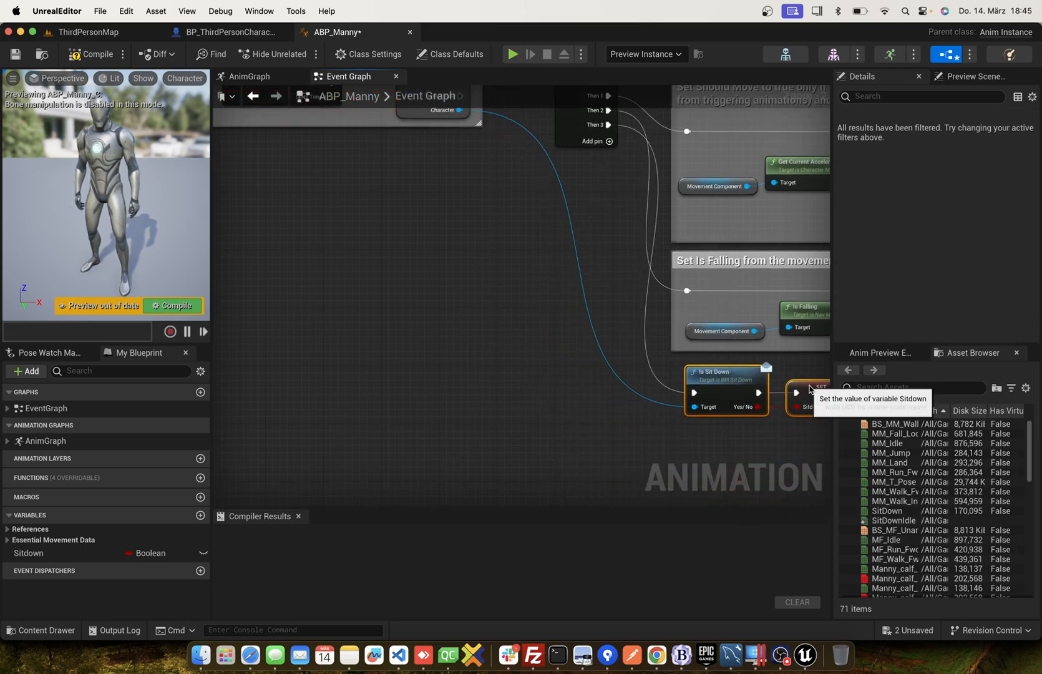
click(510, 395)
scroll(511, 395, right, 3)
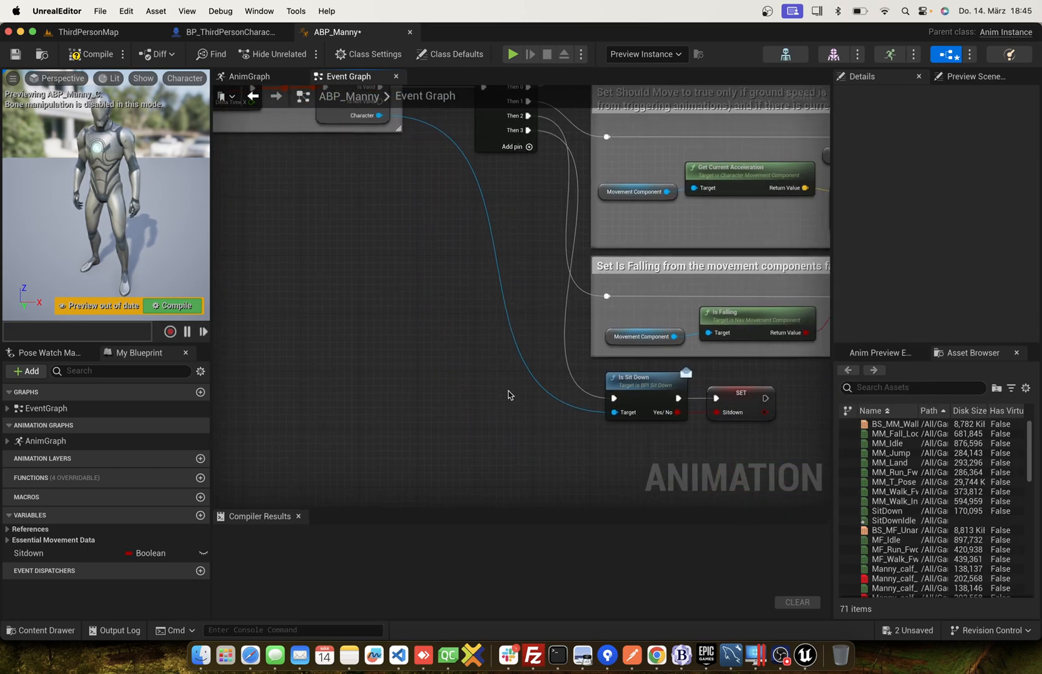
In the Locomotion state machine, add a state named GoSitDown below Idle with a transition from Idle.
click(250, 80)
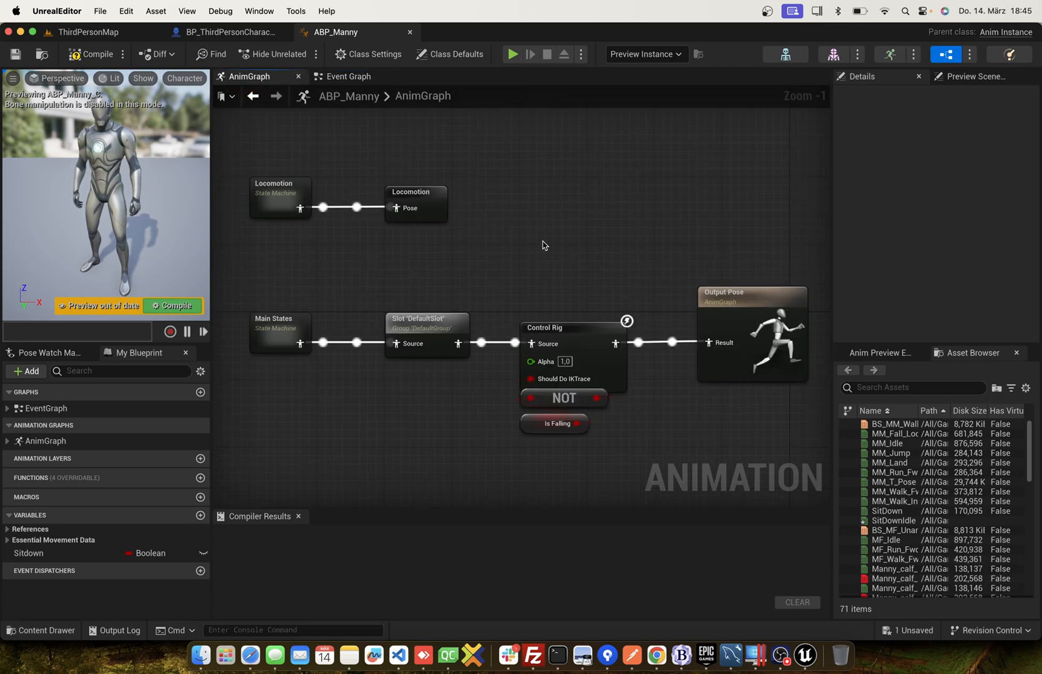
double_click(277, 204)
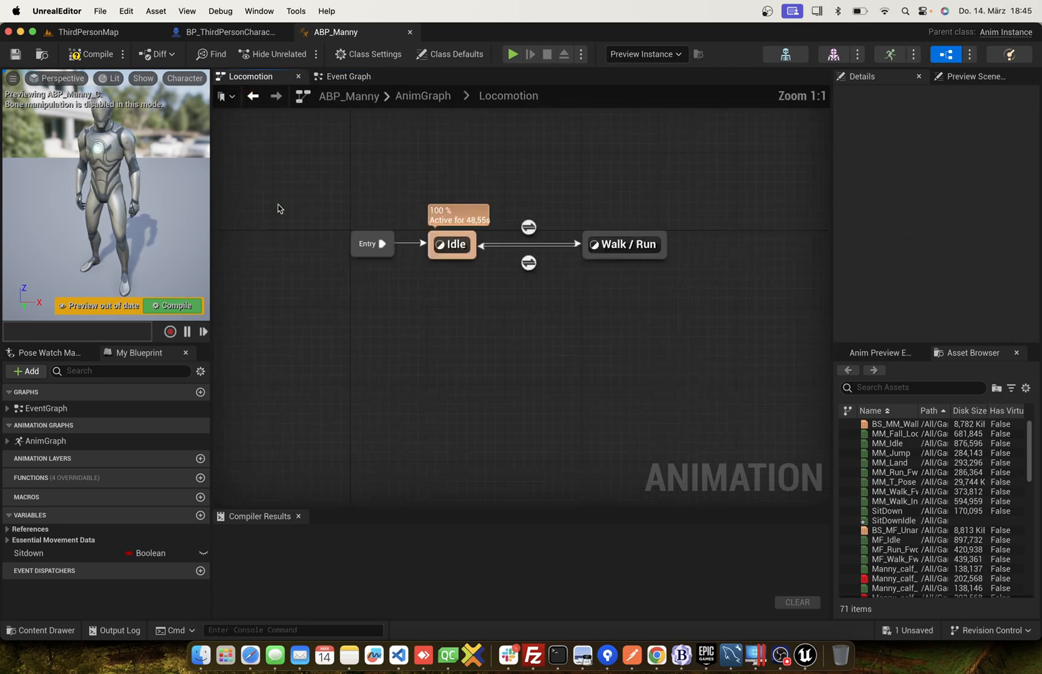
right_drag(488, 348, 480, 273)
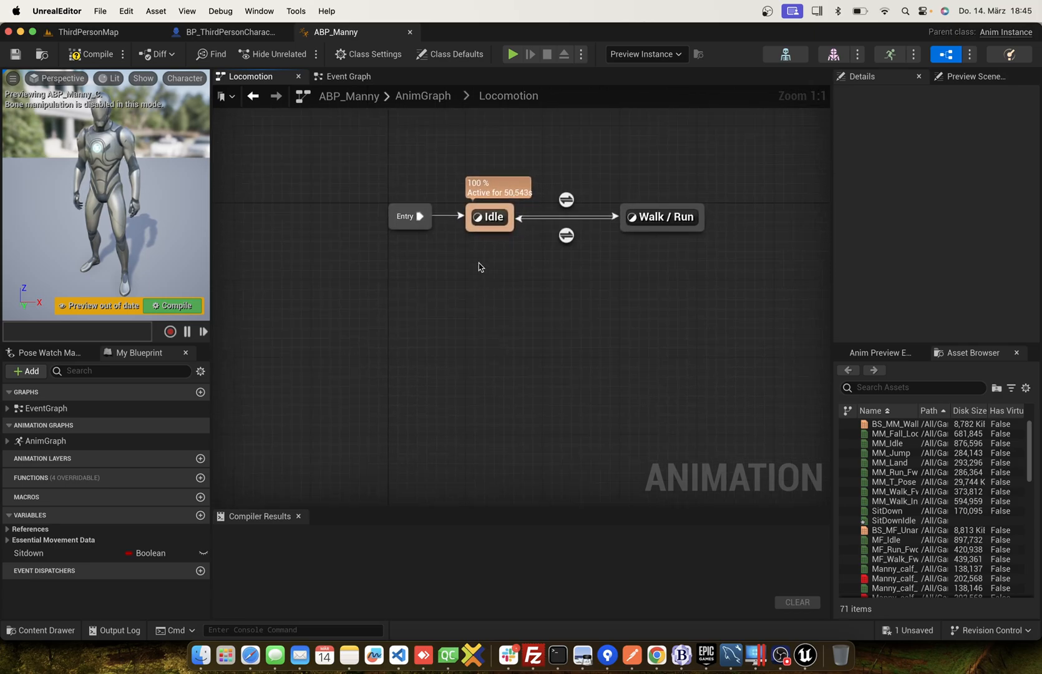
drag(486, 235, 491, 339)
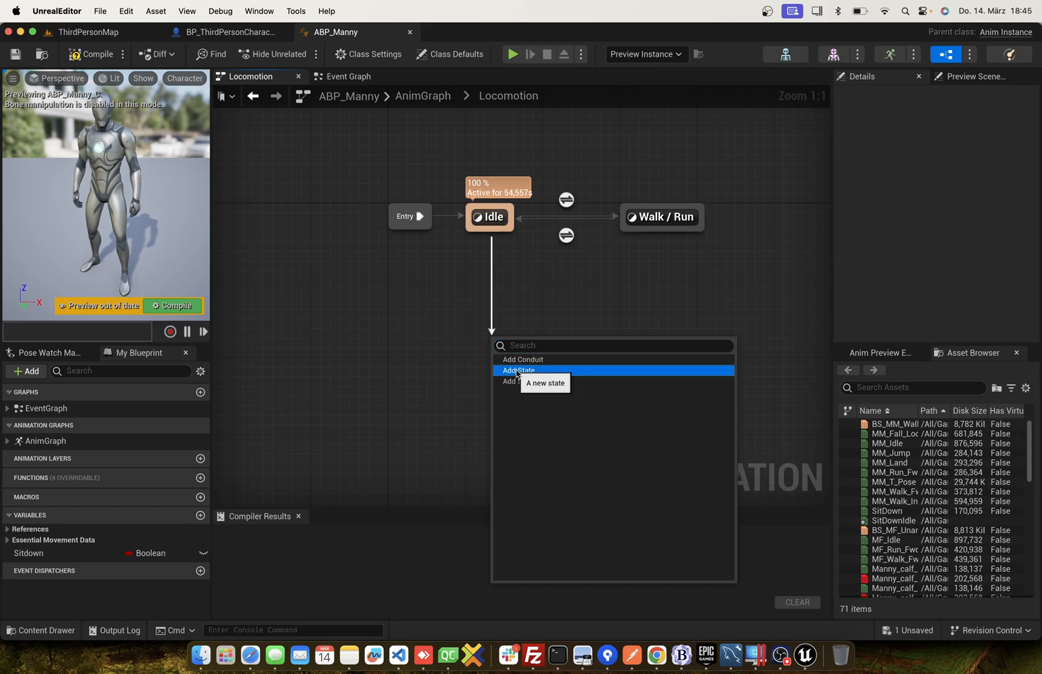
click(517, 370)
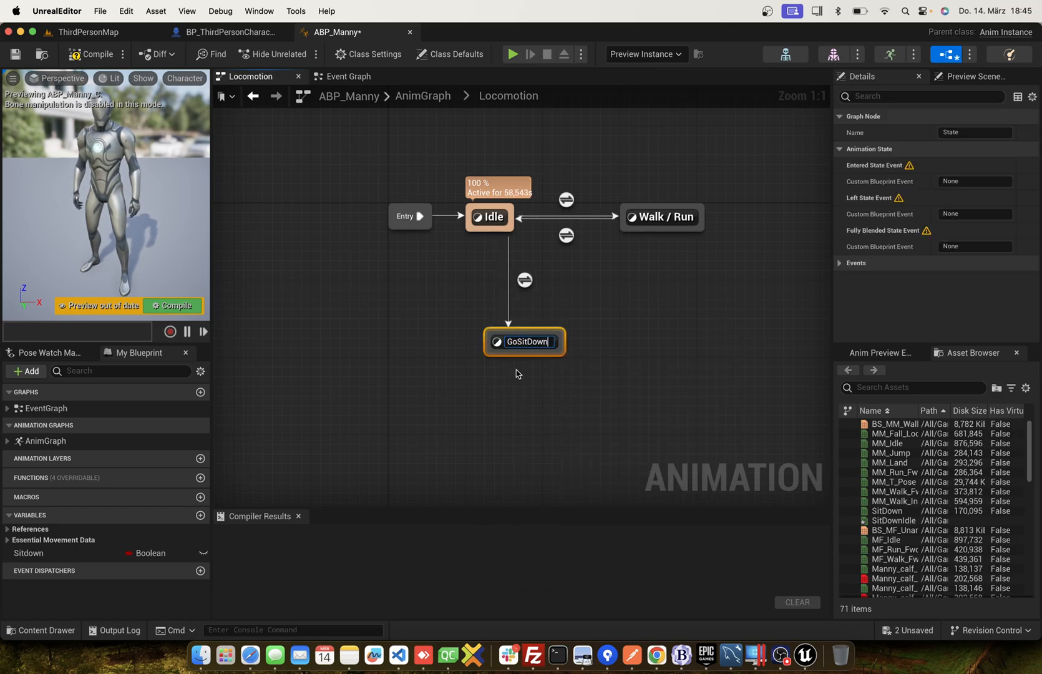
key(Return)
drag(519, 347, 480, 337)
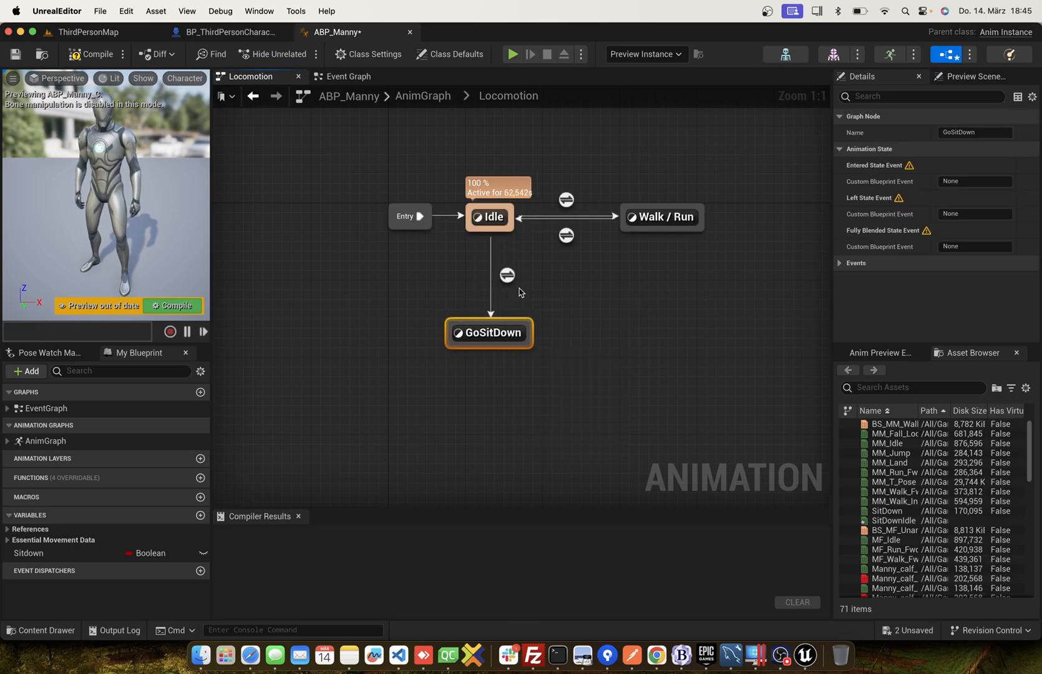
Use the Sitdown variable as the Can Enter Transition condition of the Idle to GoSitDown rule and return to the Locomotion graph.
double_click(507, 275)
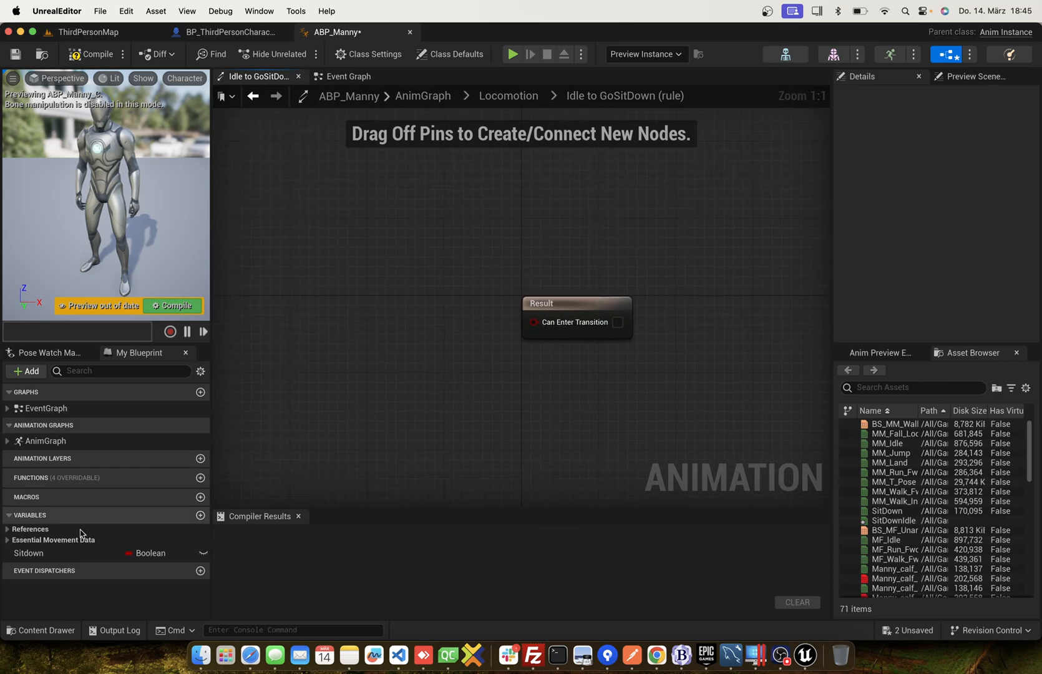
click(42, 553)
drag(42, 553, 566, 319)
click(399, 329)
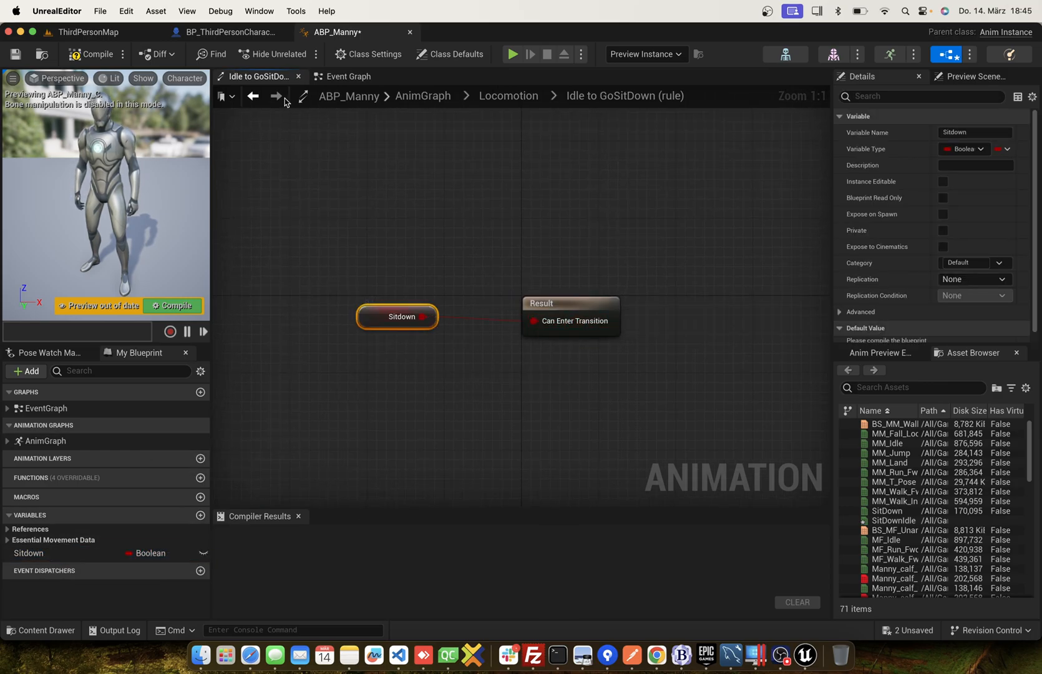
click(254, 97)
scroll(457, 344, down, 3)
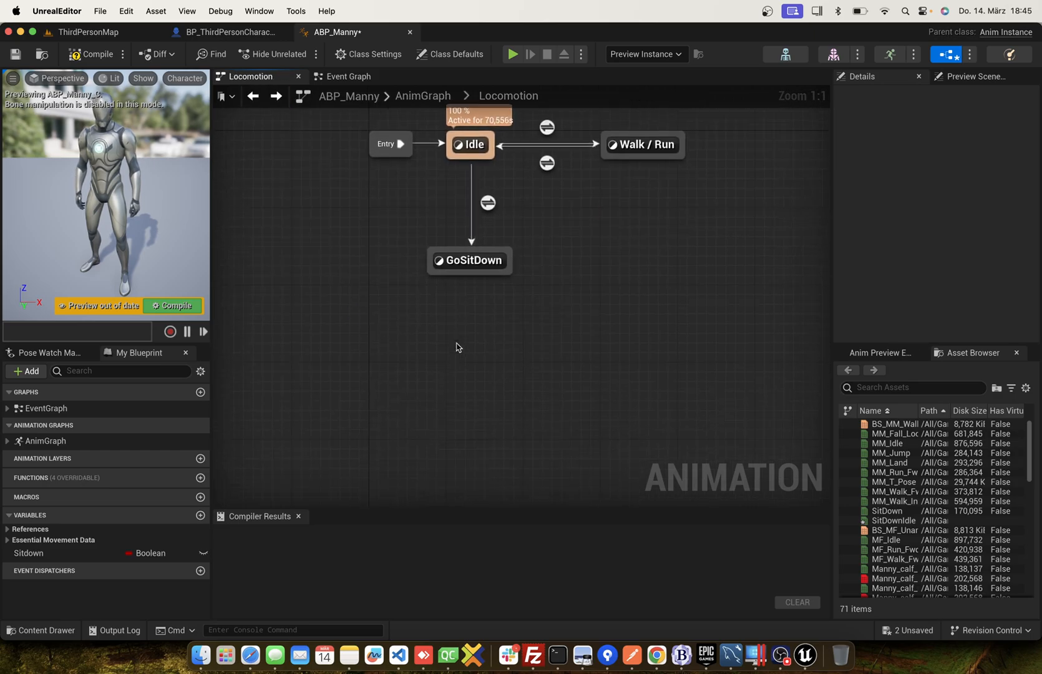
Add a state named Sit below GoSitDown with a transition from GoSitDown, and enable the transition's automatic rule based on the sequence player.
drag(474, 264, 470, 351)
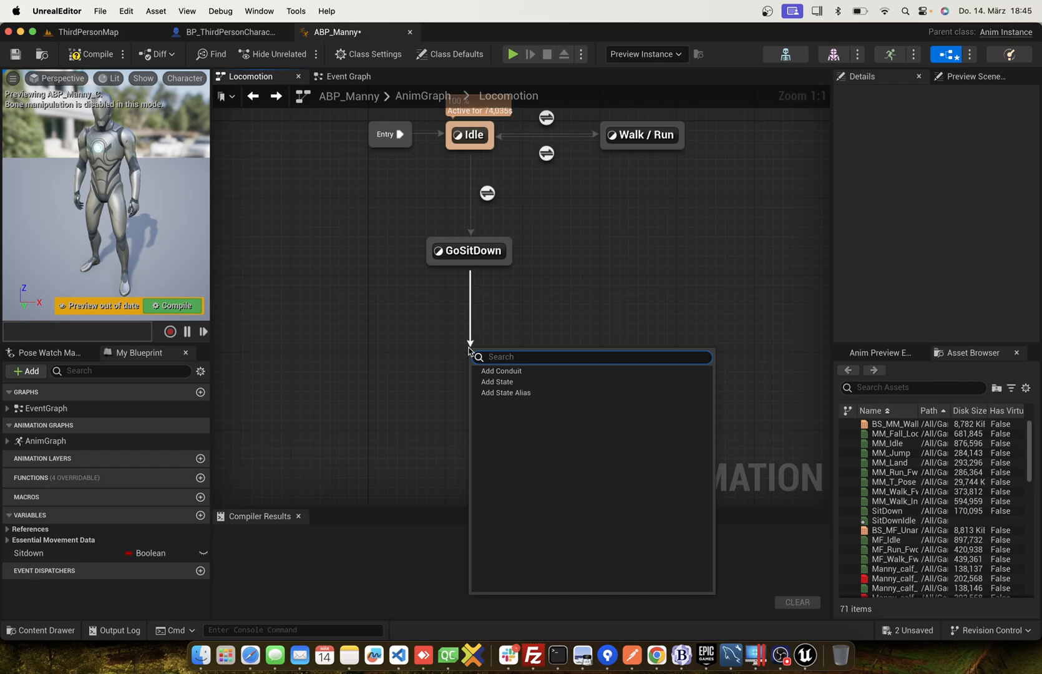
click(493, 383)
text(Sit)
key(Return)
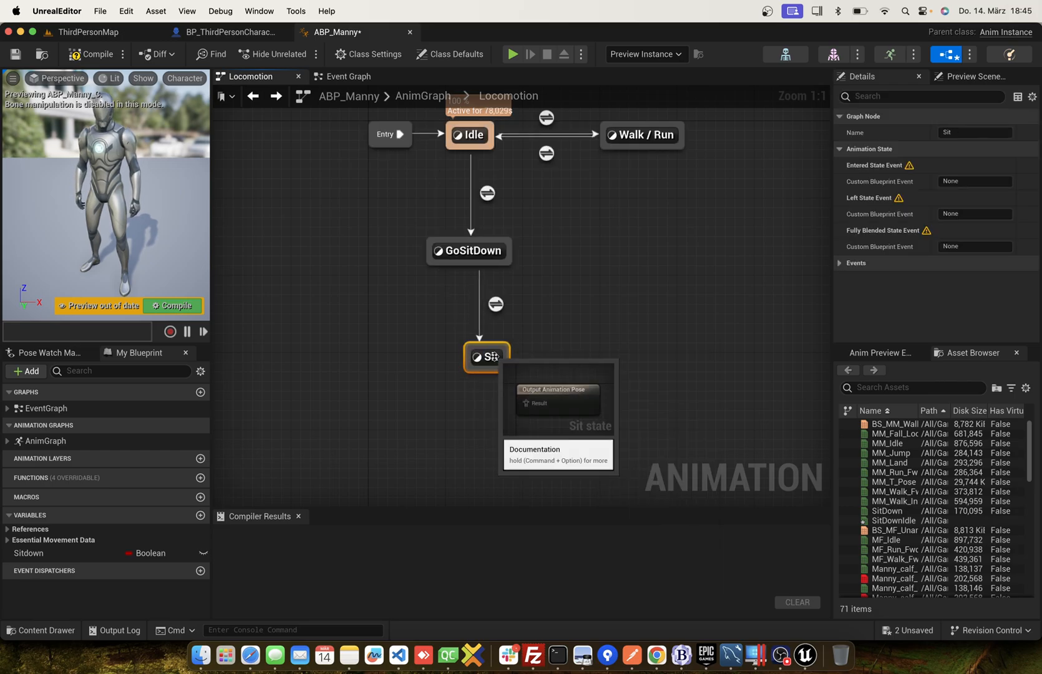
click(495, 304)
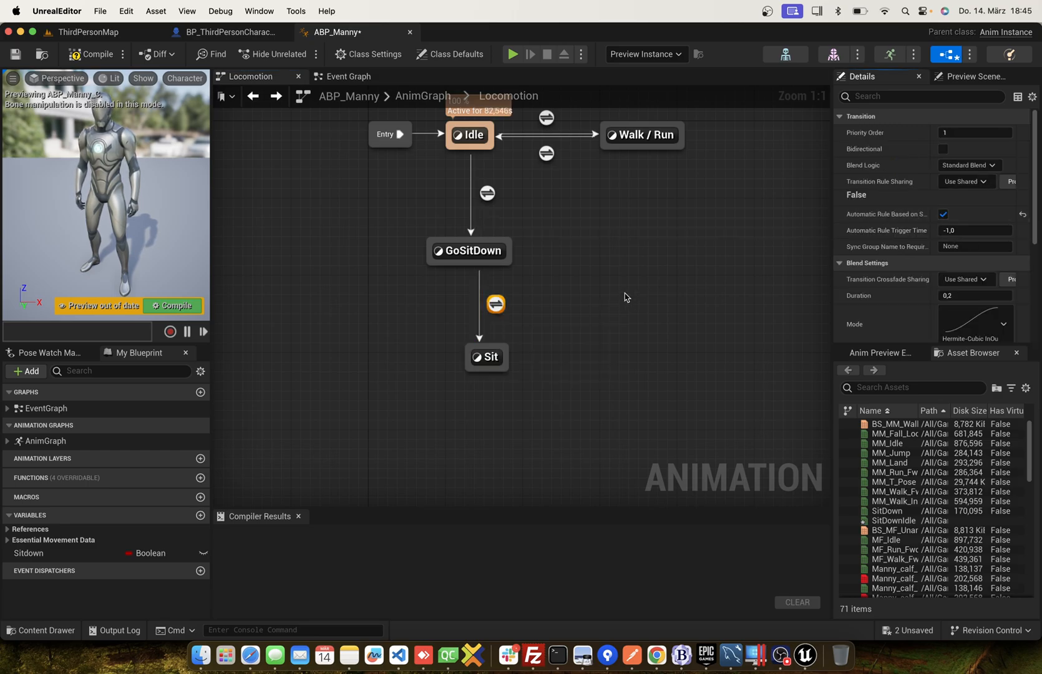
In the Sit state, connect the SitDownIdle animation to the output pose, compile ABP_Manny and return to the Locomotion graph.
click(484, 360)
double_click(484, 359)
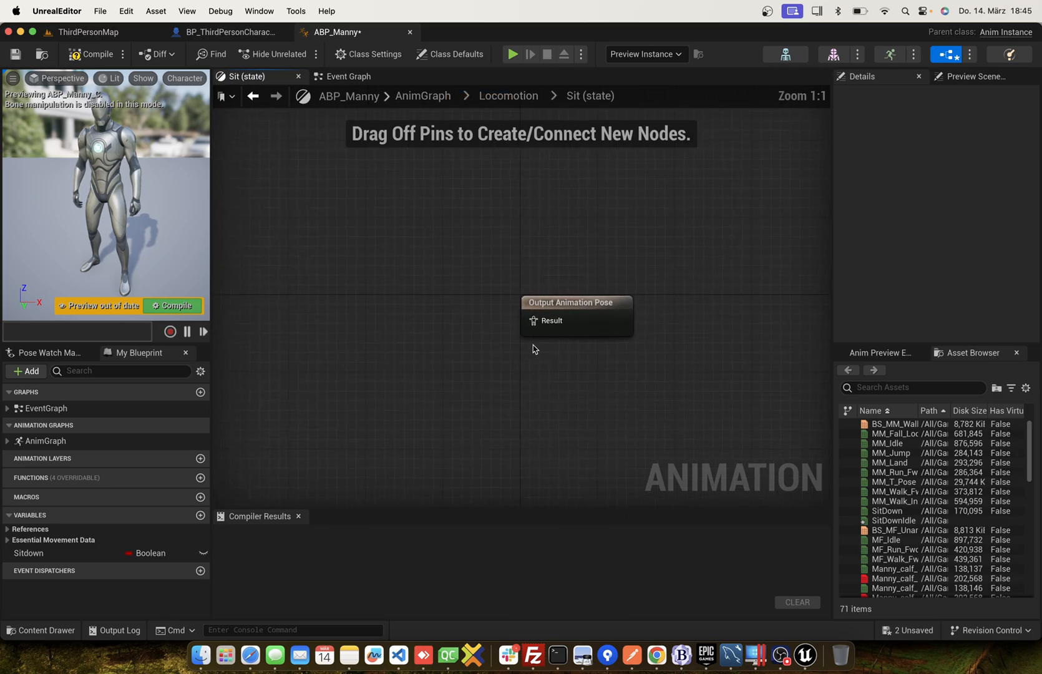
scroll(885, 468, down, 6)
scroll(916, 443, up, 5)
scroll(916, 443, up, 1)
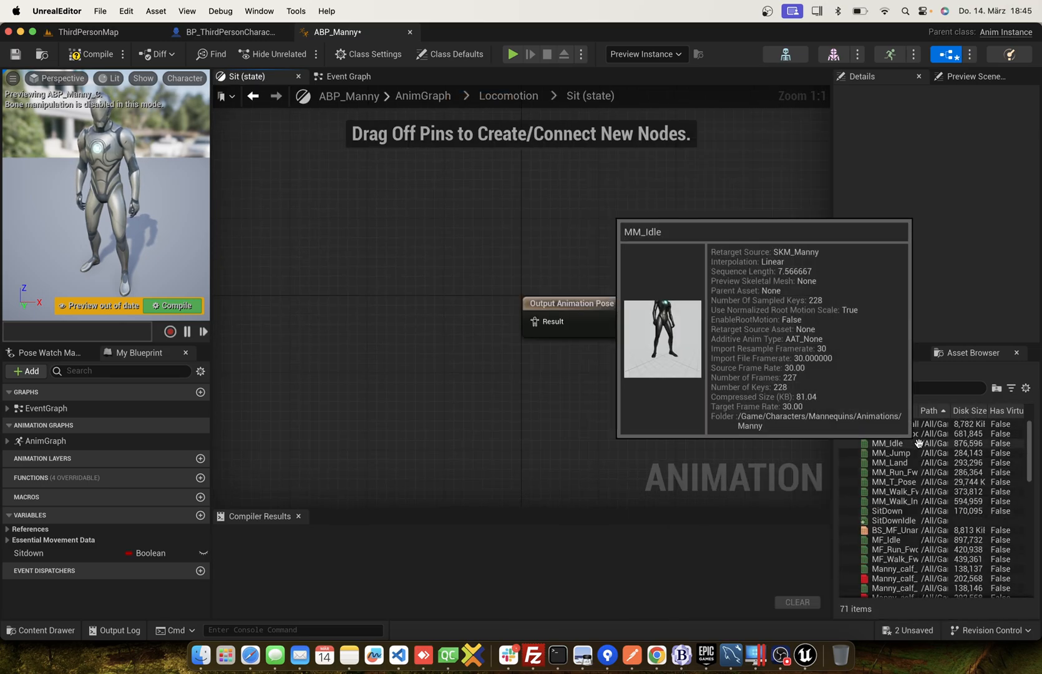
click(879, 511)
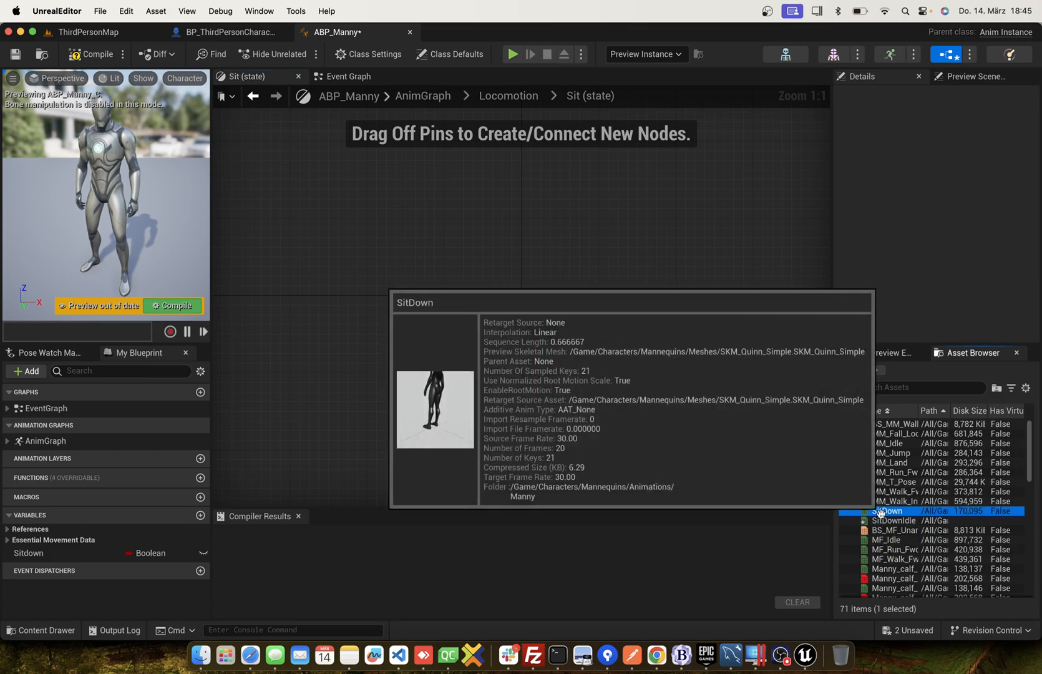
drag(880, 517, 556, 330)
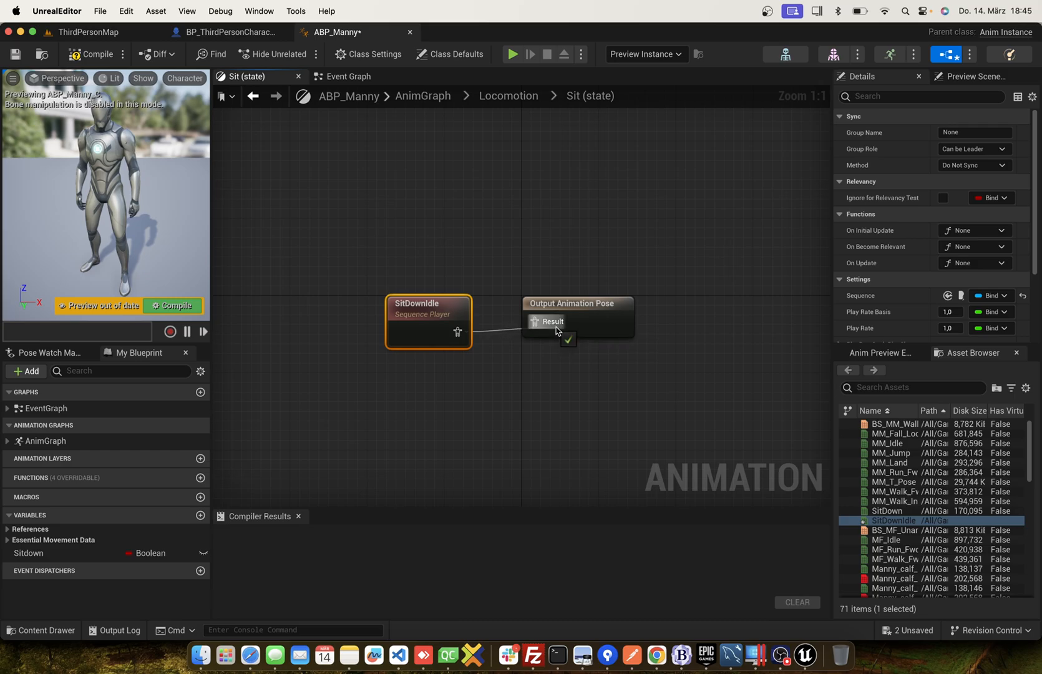
scroll(941, 334, down, 4)
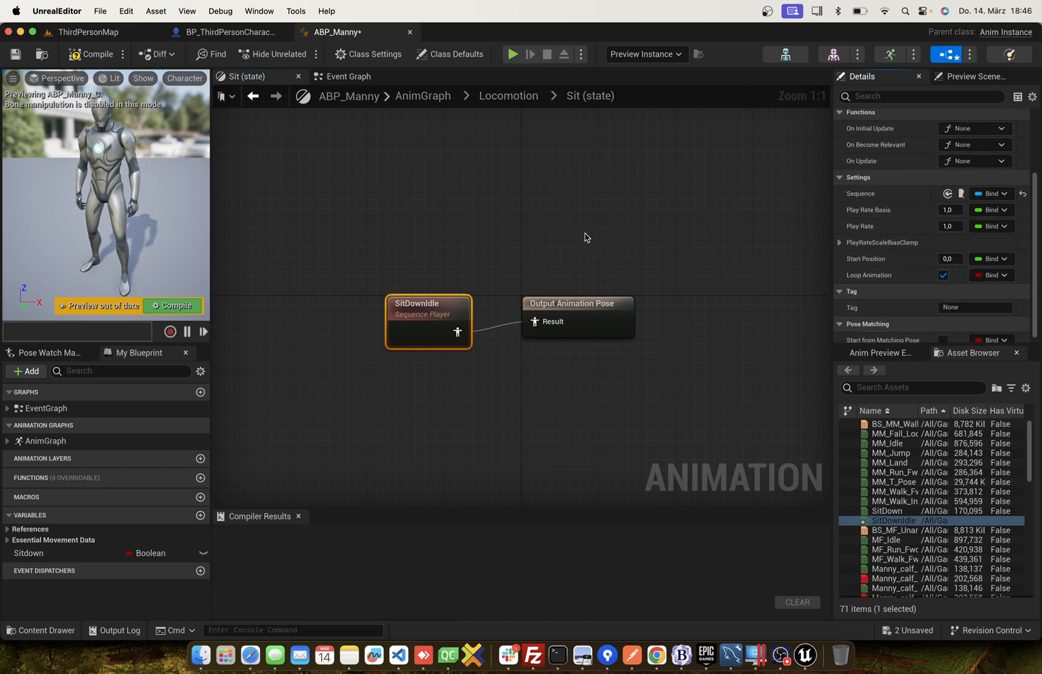
click(327, 114)
key(F7)
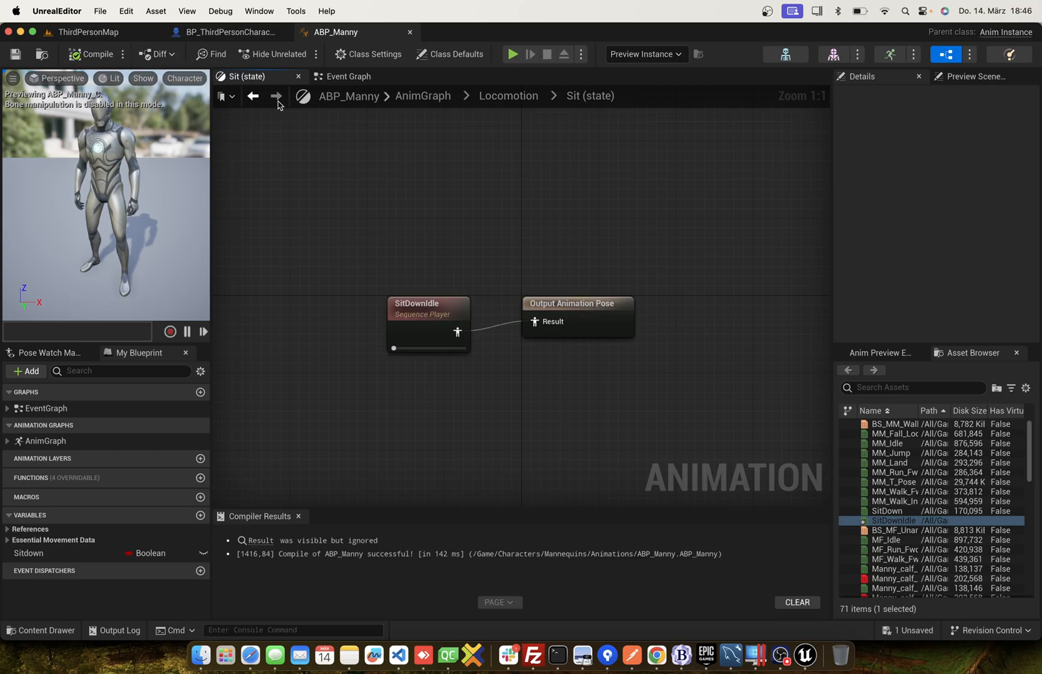
click(252, 96)
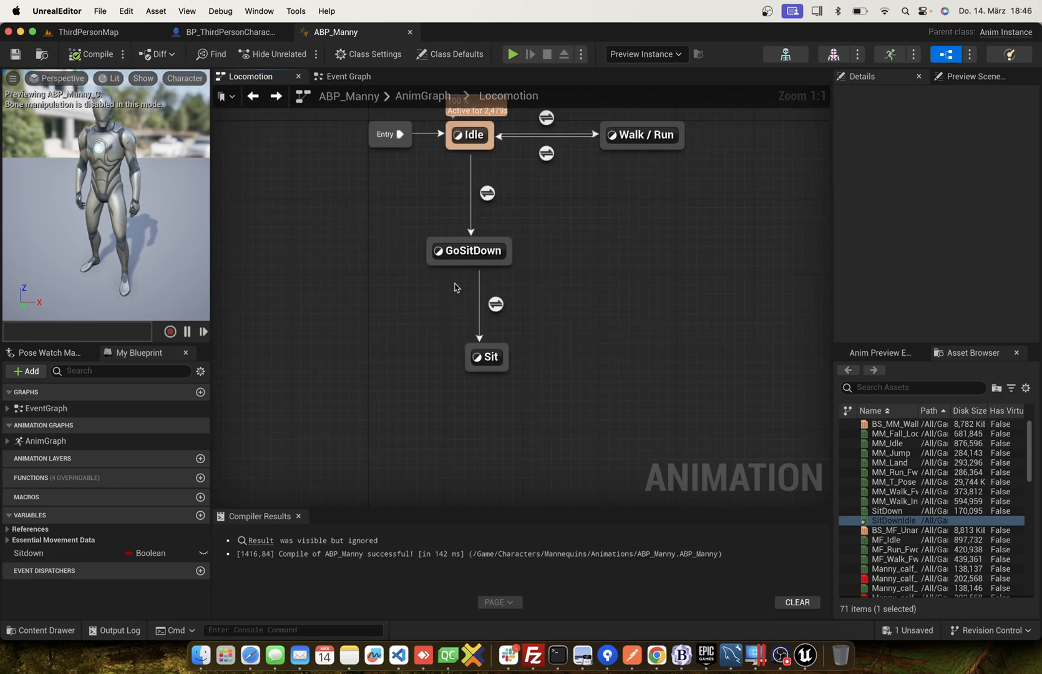
In the GoSitDown state, connect the SitDown animation to the output pose and return to the Locomotion graph.
double_click(468, 251)
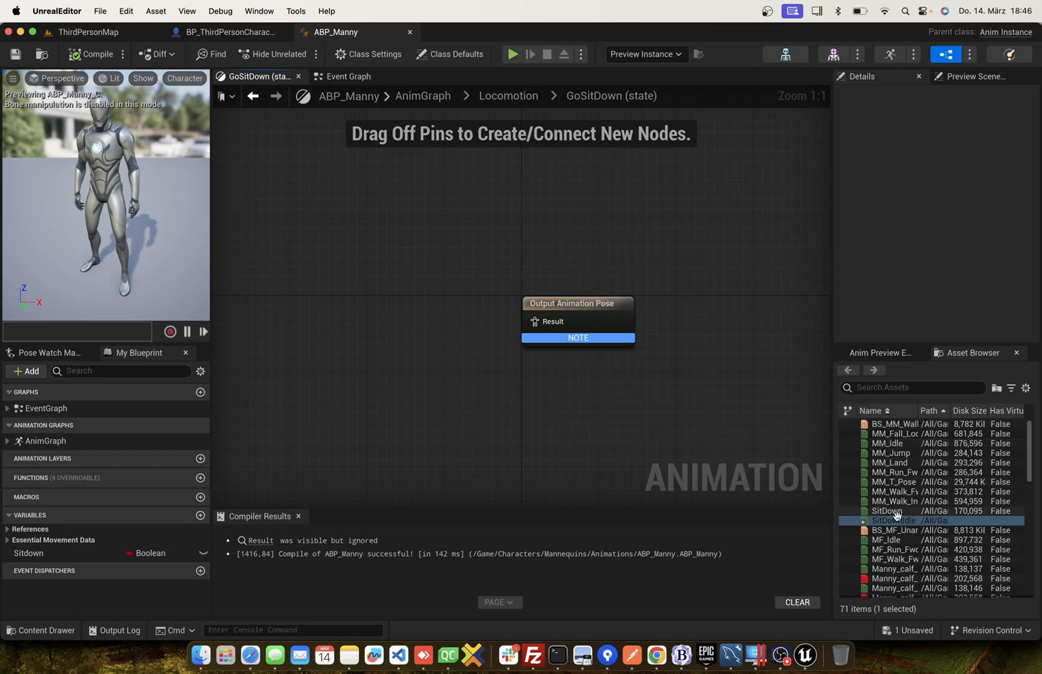
drag(896, 513, 383, 298)
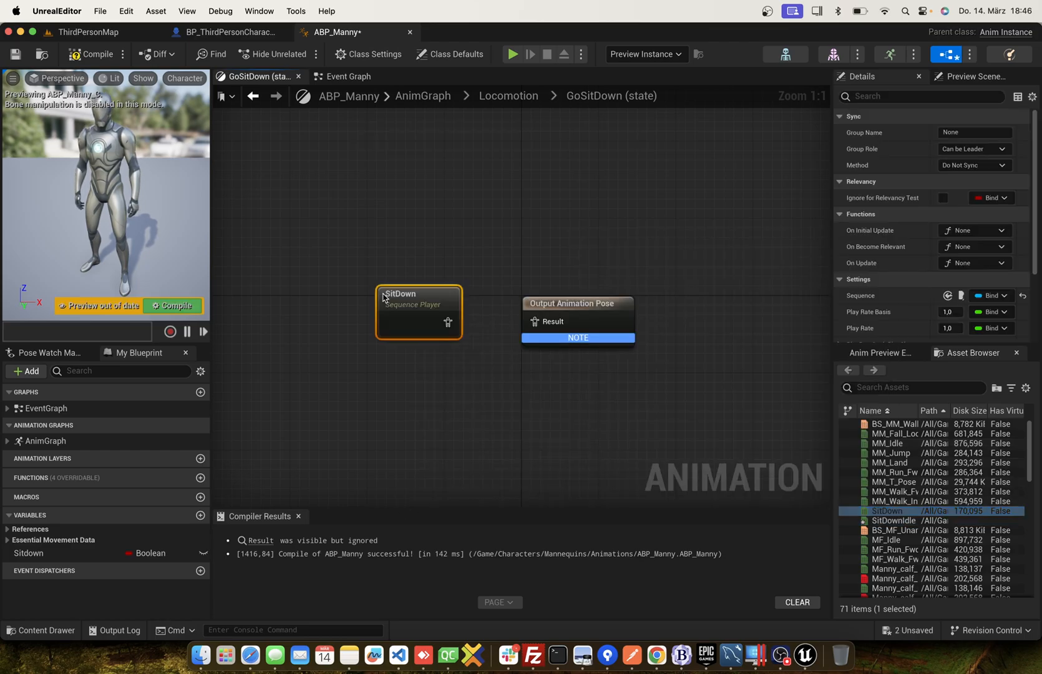
drag(448, 322, 483, 321)
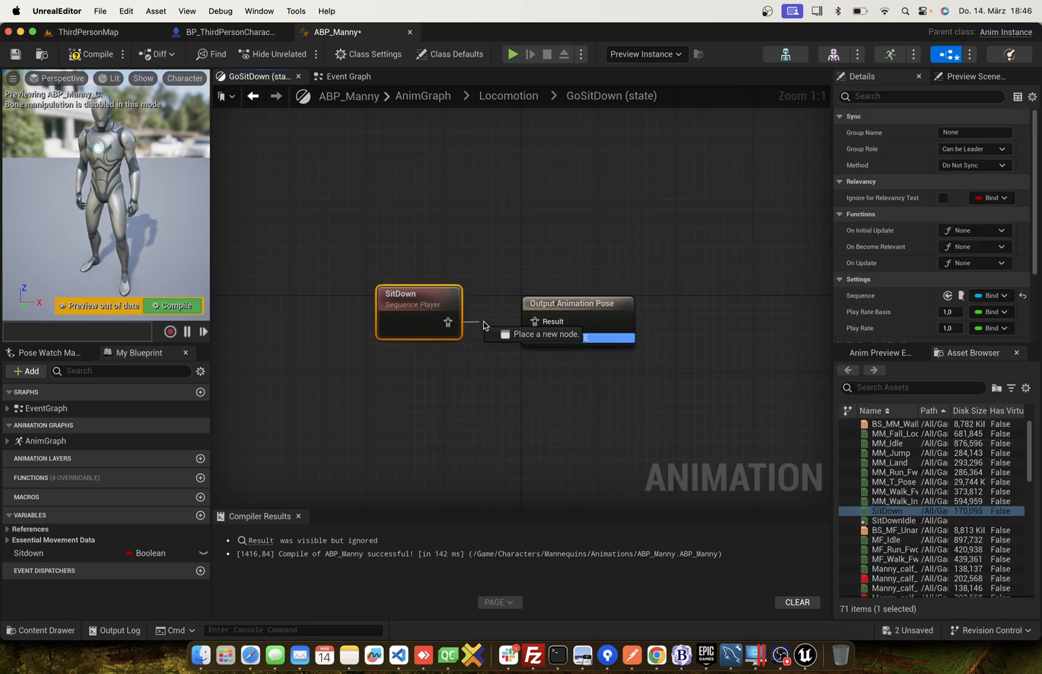
click(498, 229)
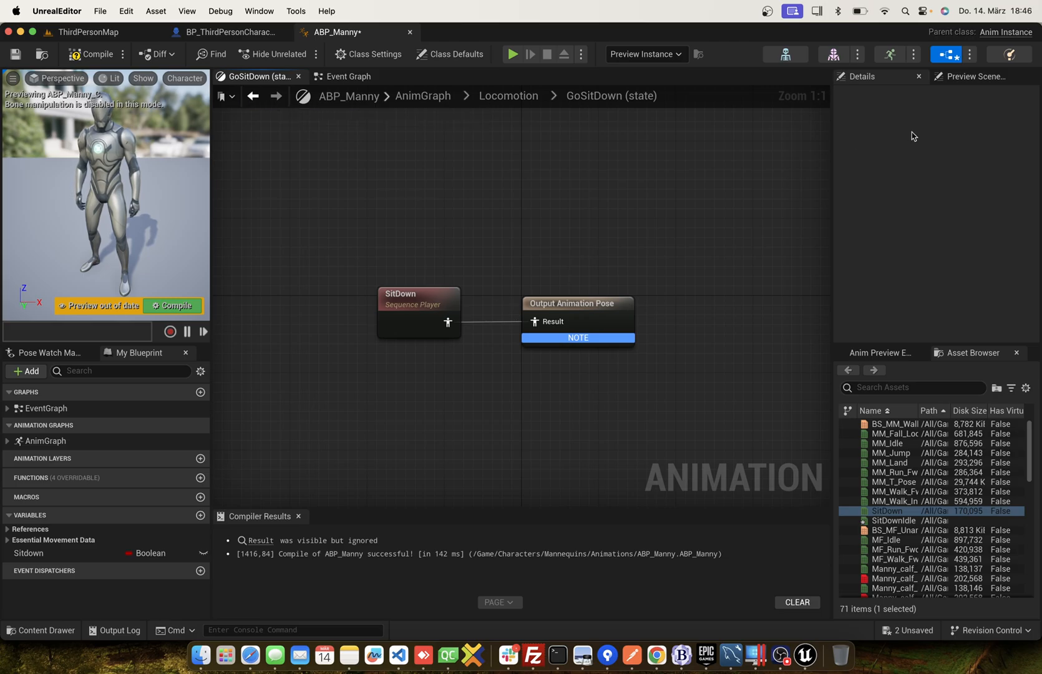
click(253, 97)
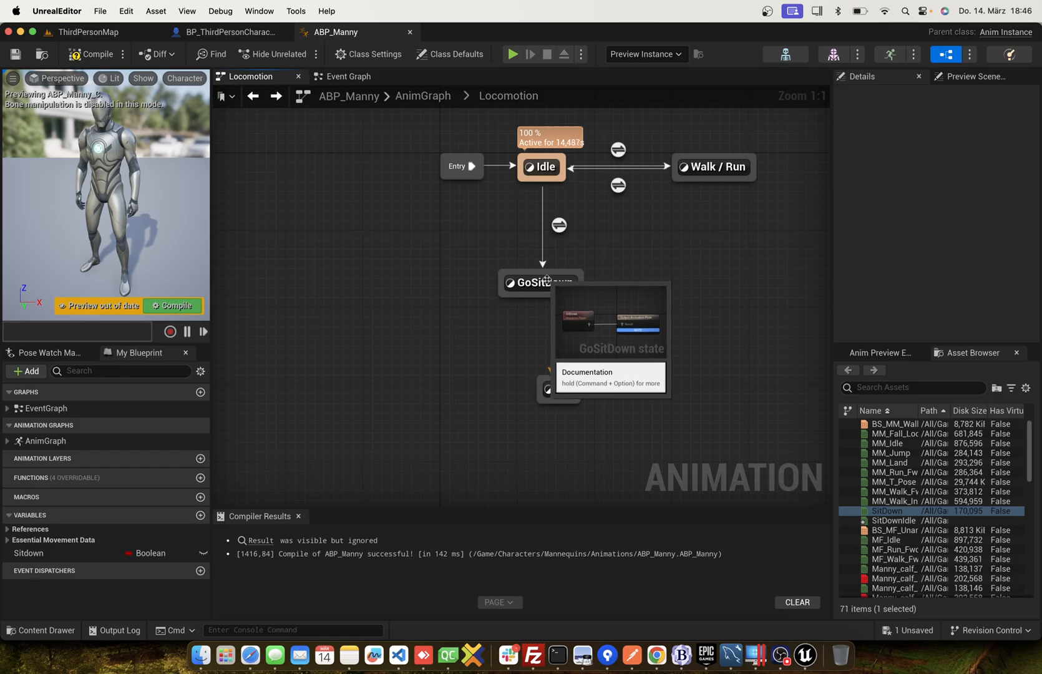
Add a transition from Sit to Idle with NOT Sitdown as its Can Enter Transition condition, compile and return to Locomotion.
drag(547, 286, 585, 284)
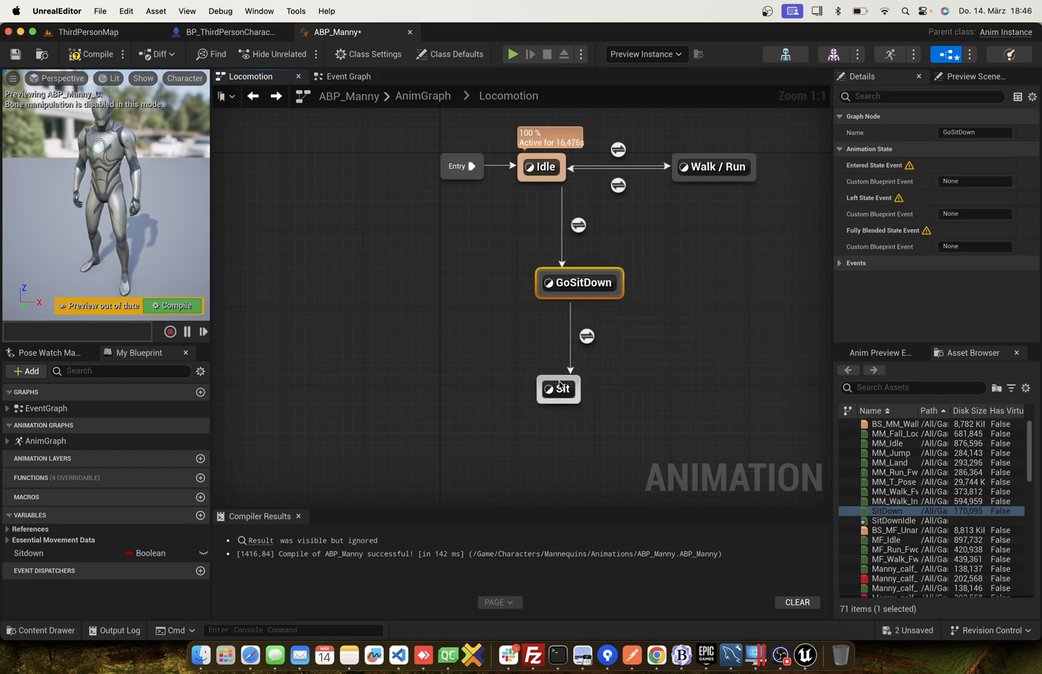
drag(558, 389, 522, 182)
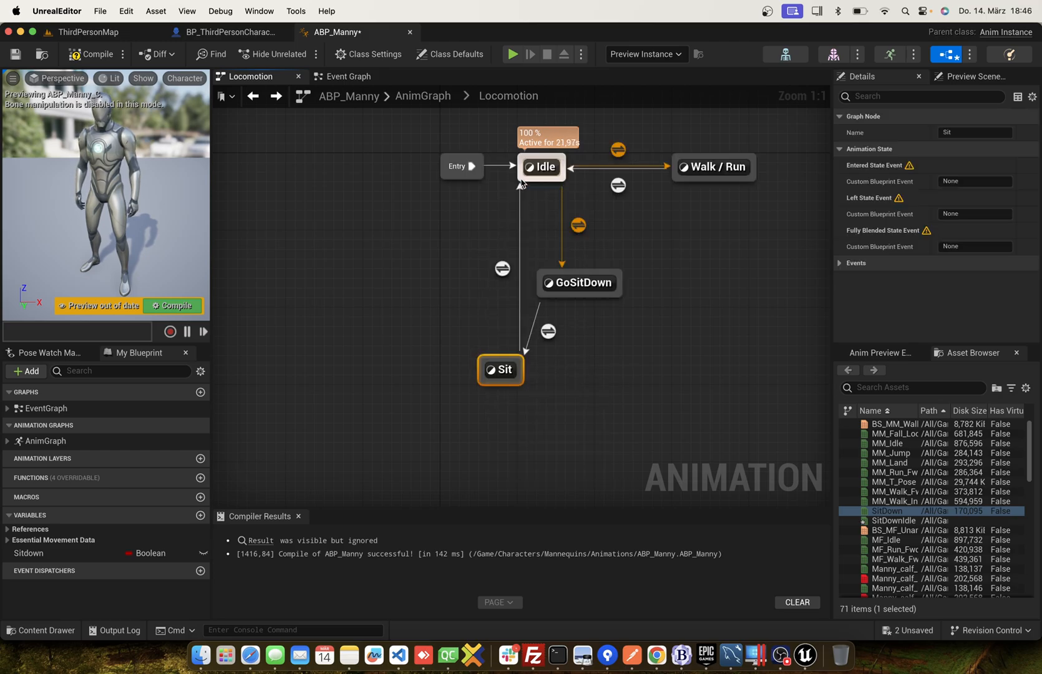
double_click(503, 268)
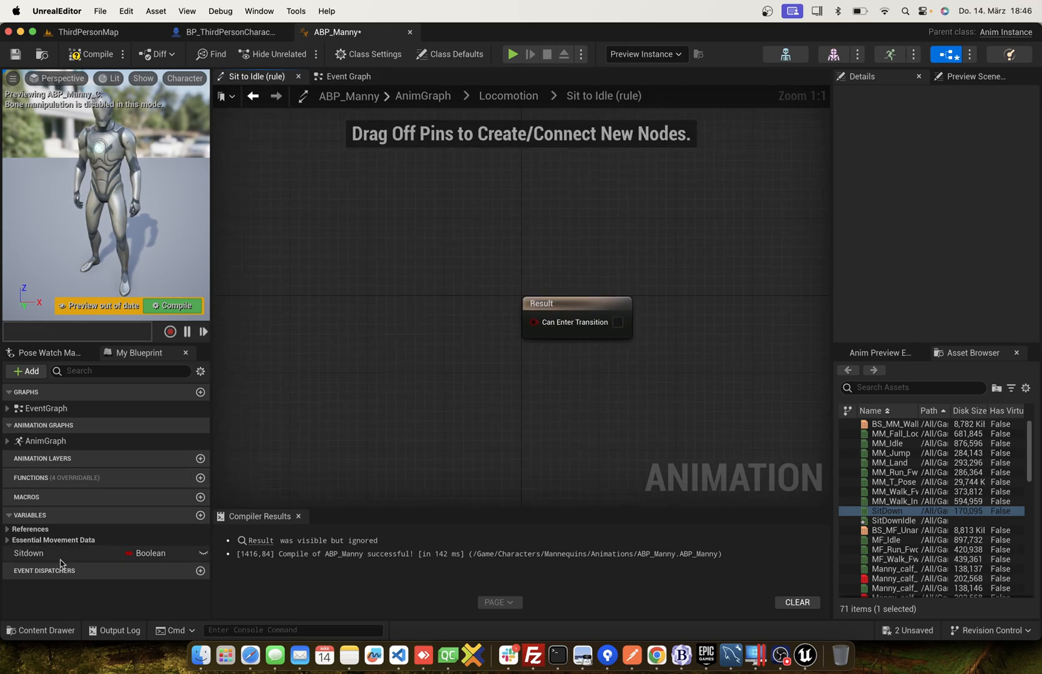
drag(28, 553, 456, 319)
click(426, 302)
text(not bo)
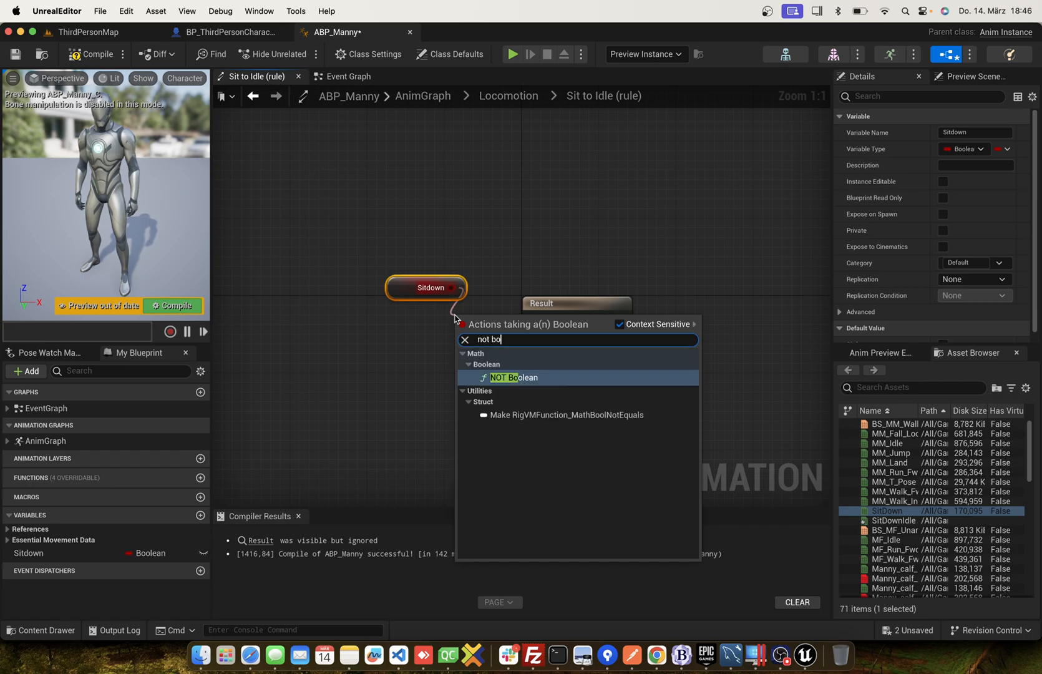
key(Return)
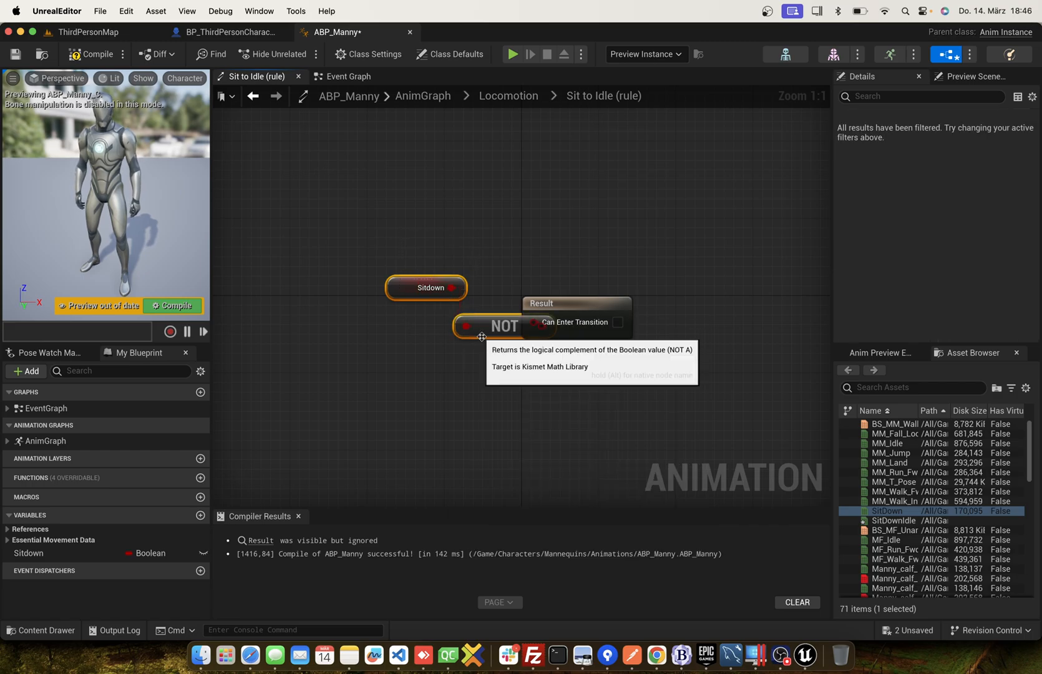
drag(481, 337, 534, 321)
click(406, 355)
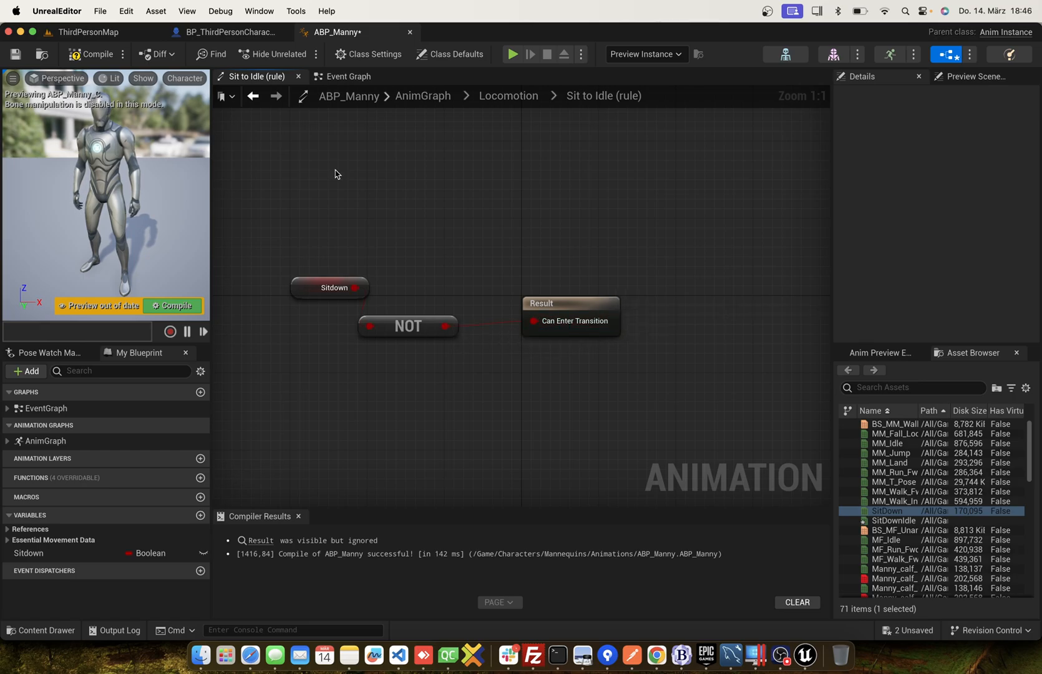
click(114, 61)
click(259, 103)
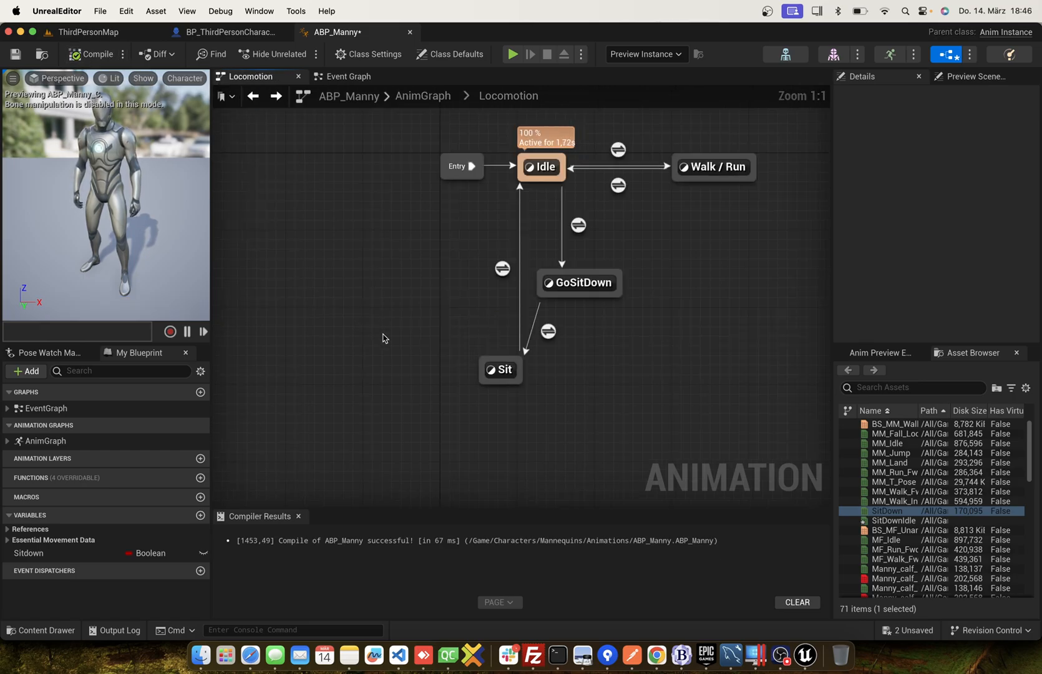
Arrange Sit and GoSitDown side by side below Idle so the three states form a triangle.
drag(505, 370, 468, 292)
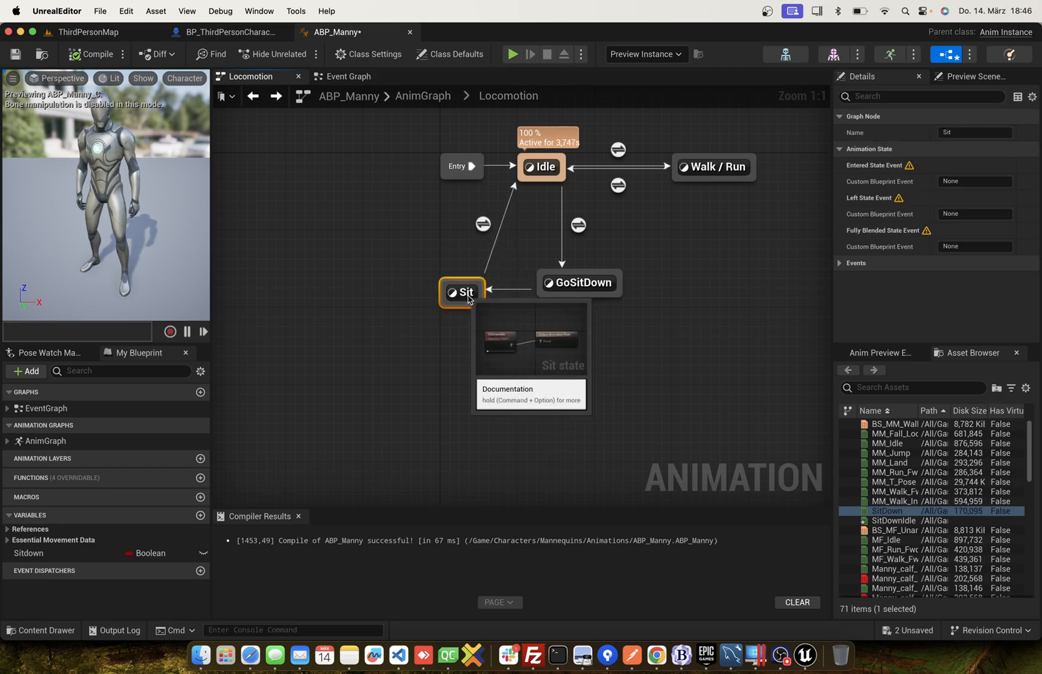
drag(609, 285, 657, 294)
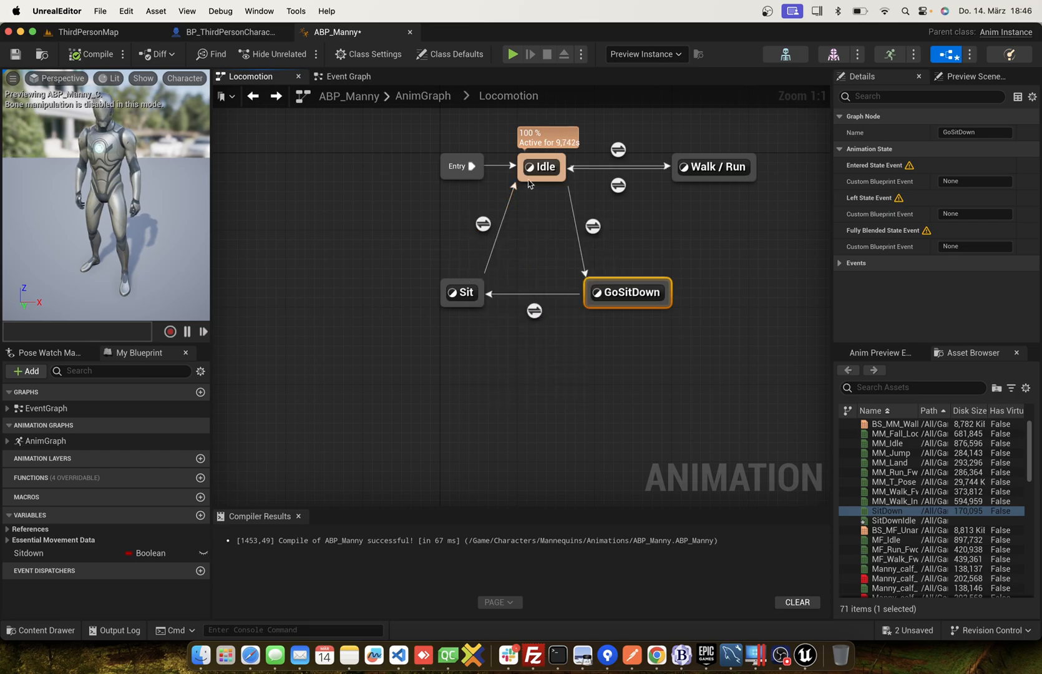
click(371, 236)
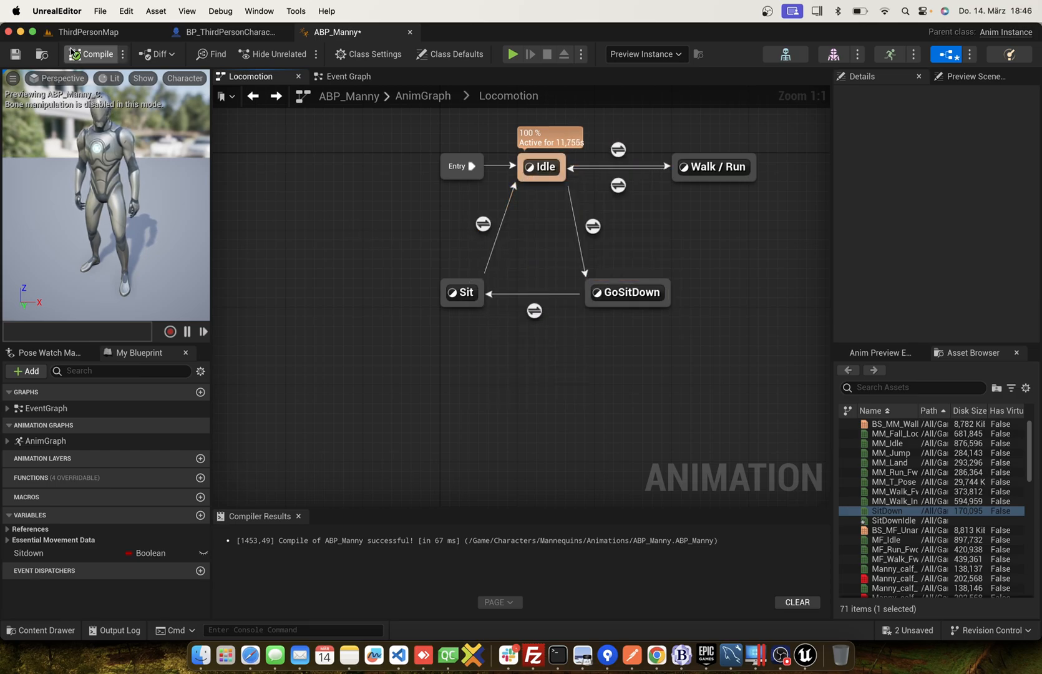
Play ThirdPersonMap in the editor to test sitting down next to the white cube, and end the play session.
click(105, 35)
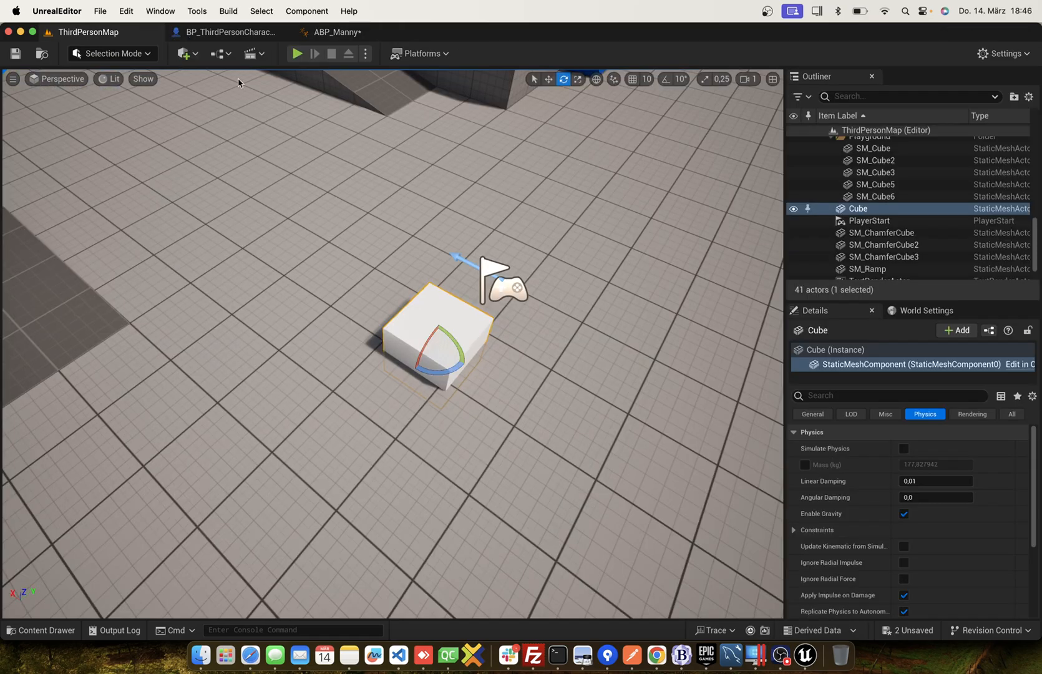
click(297, 55)
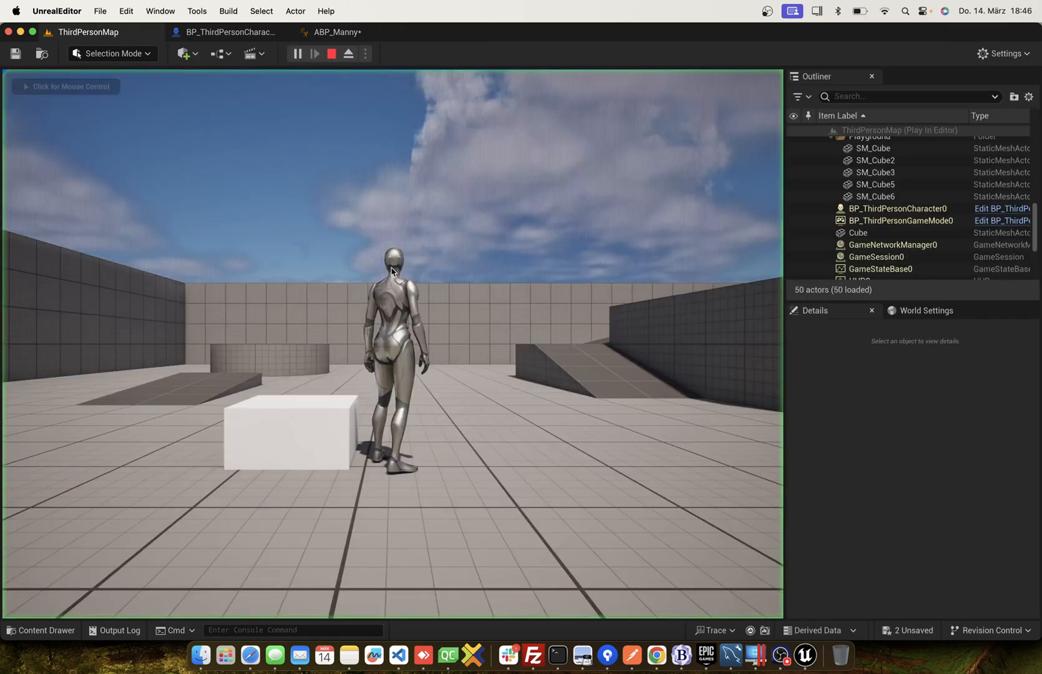
key(w)
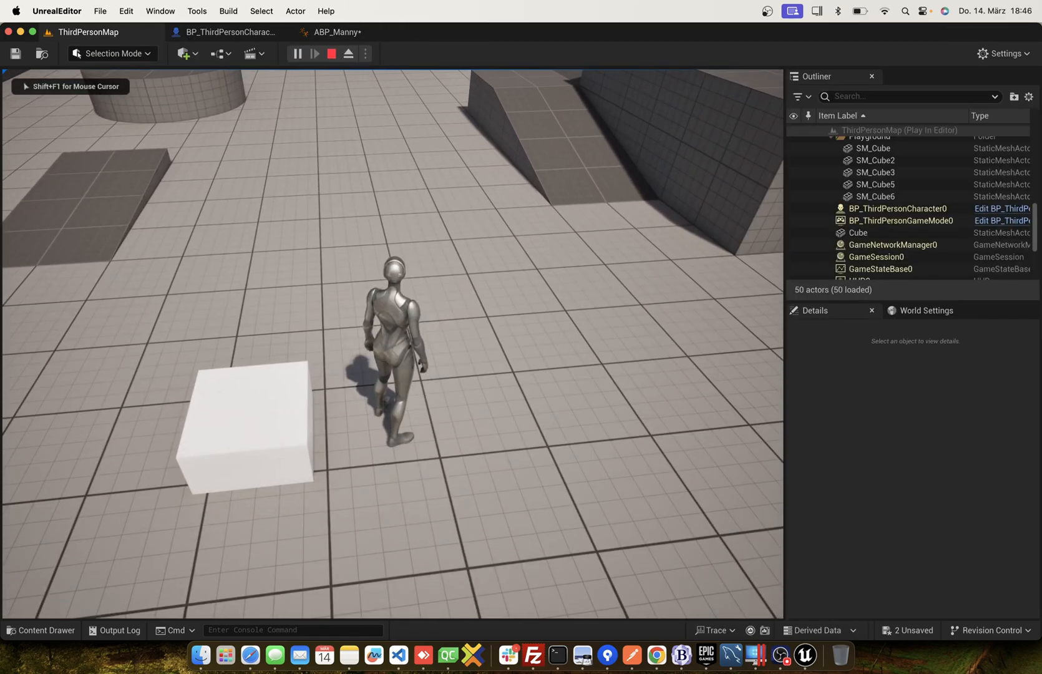
key(e)
key(e)
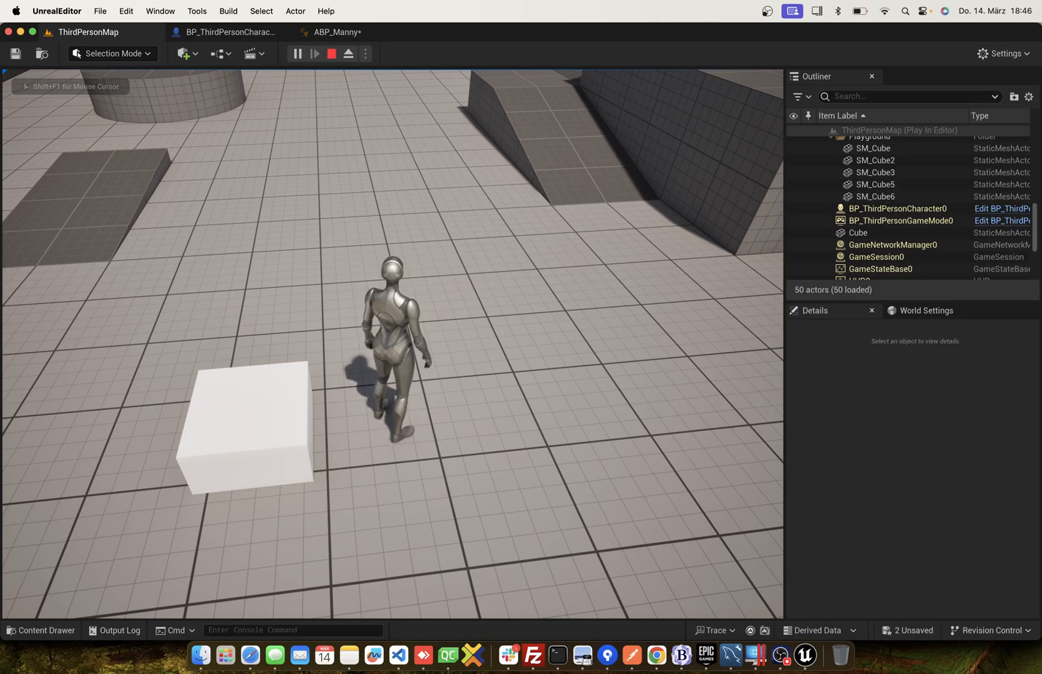
key(e)
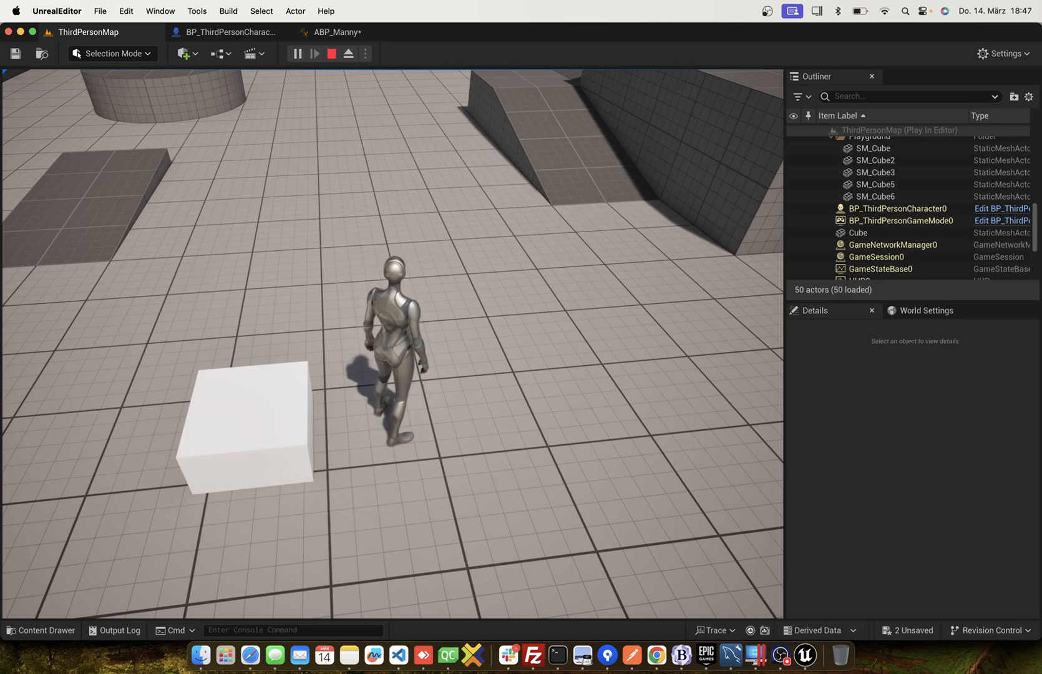
key(e)
key(Escape)
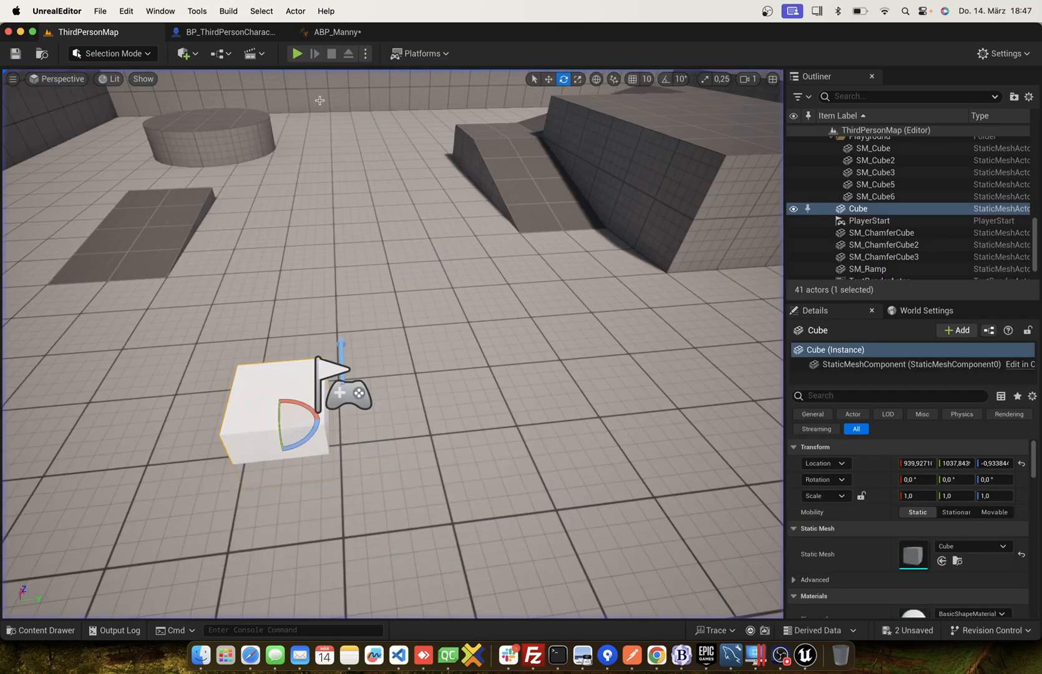
Reopen the ABP_Manny animation blueprint from the Animations folder and examine its class settings.
click(41, 629)
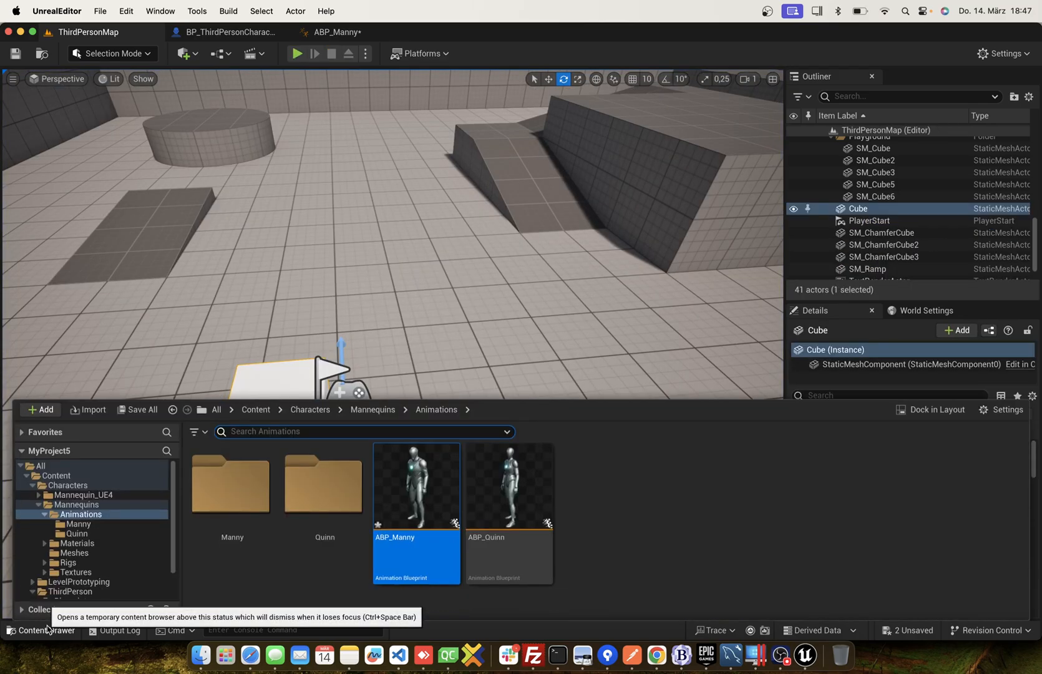
double_click(417, 487)
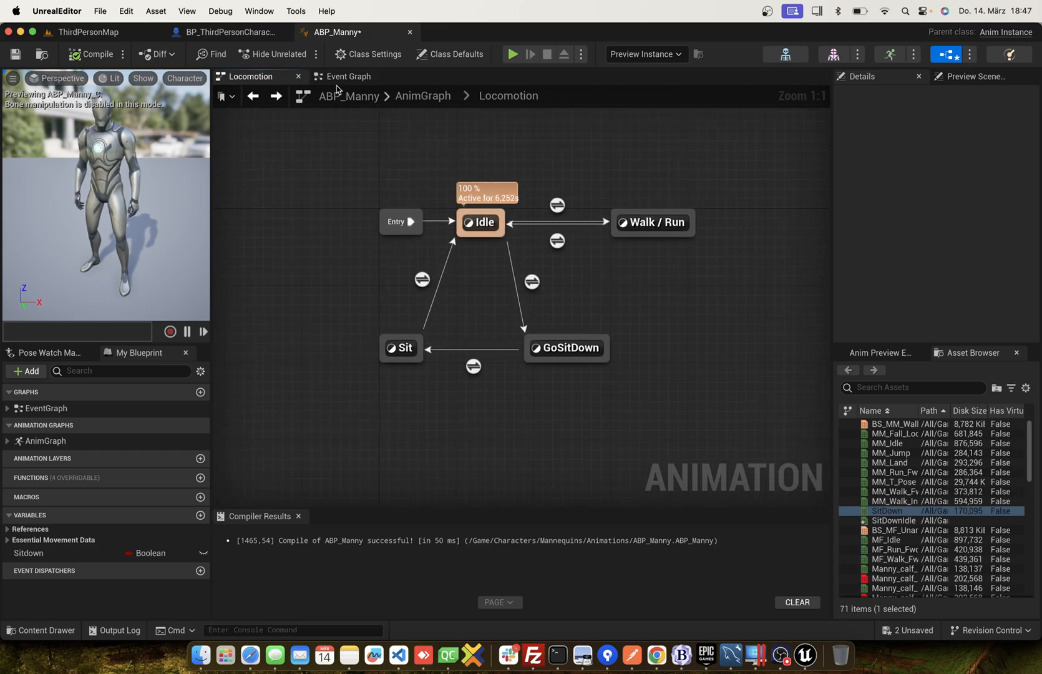
click(368, 54)
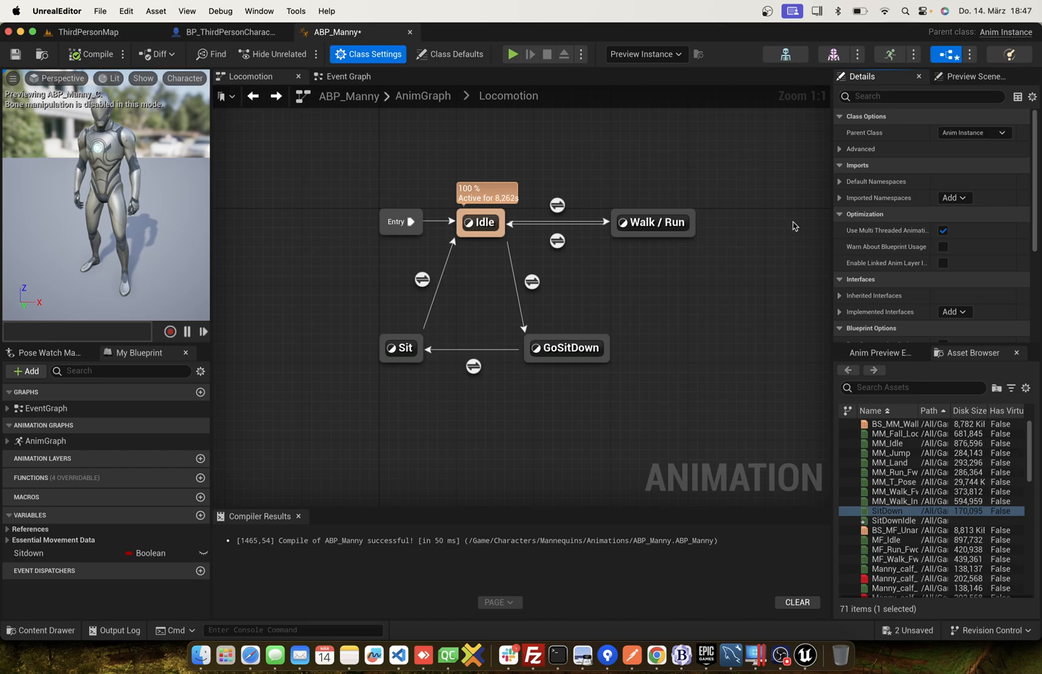
scroll(964, 252, down, 5)
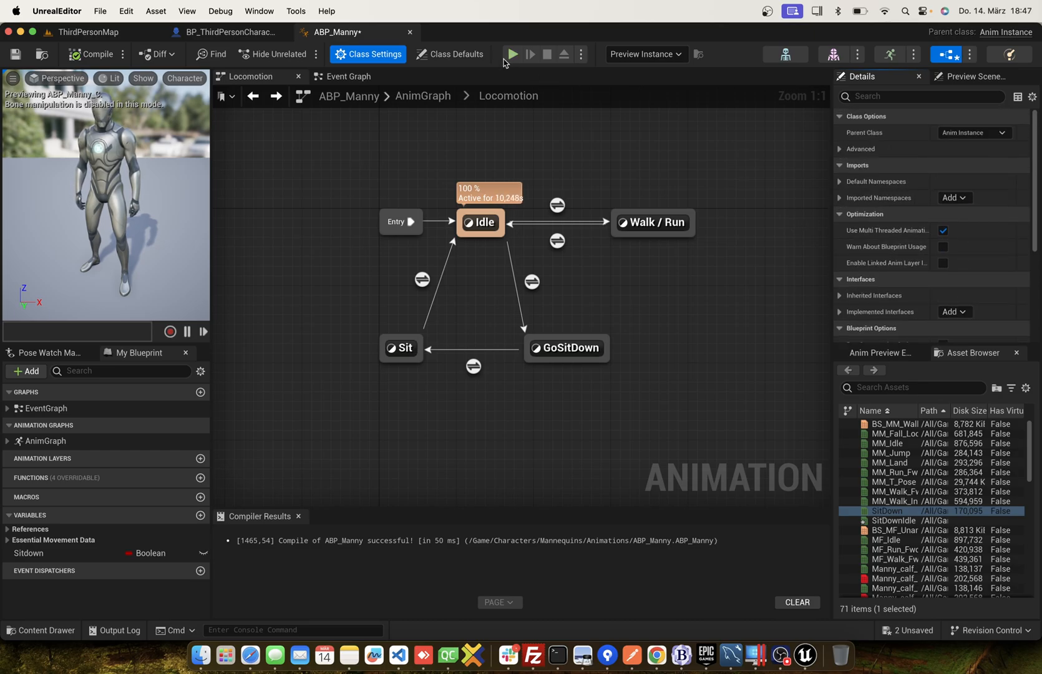
Set the Root Motion Mode in ABP_Manny's class defaults to Root Motion from Everything, and compile and save the blueprint.
click(450, 54)
click(972, 263)
click(982, 297)
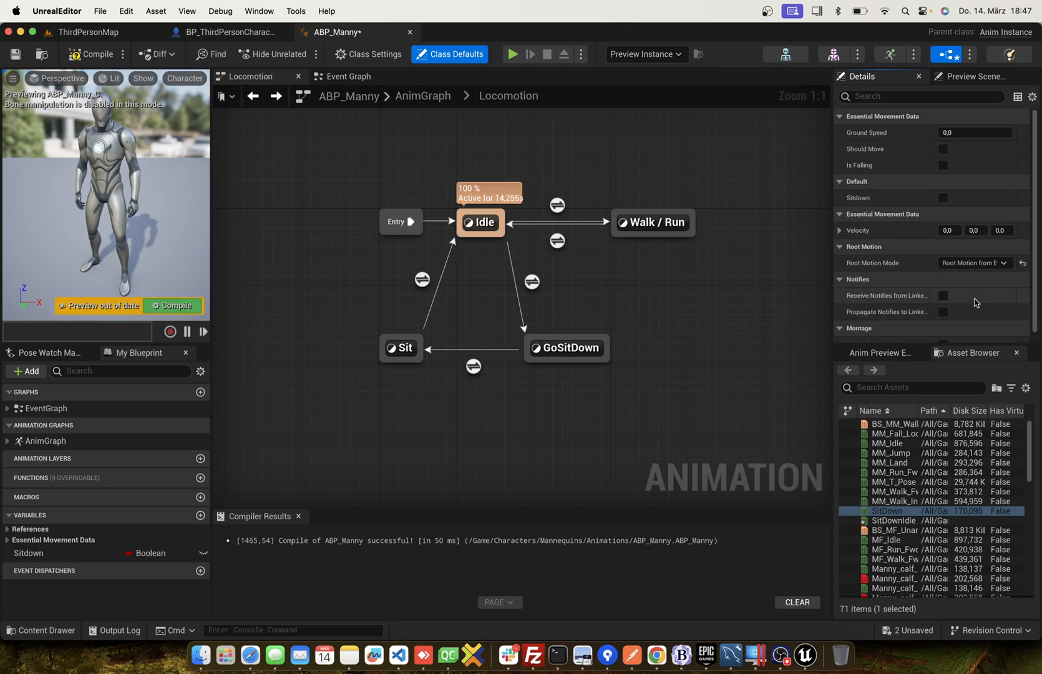
key(super+s)
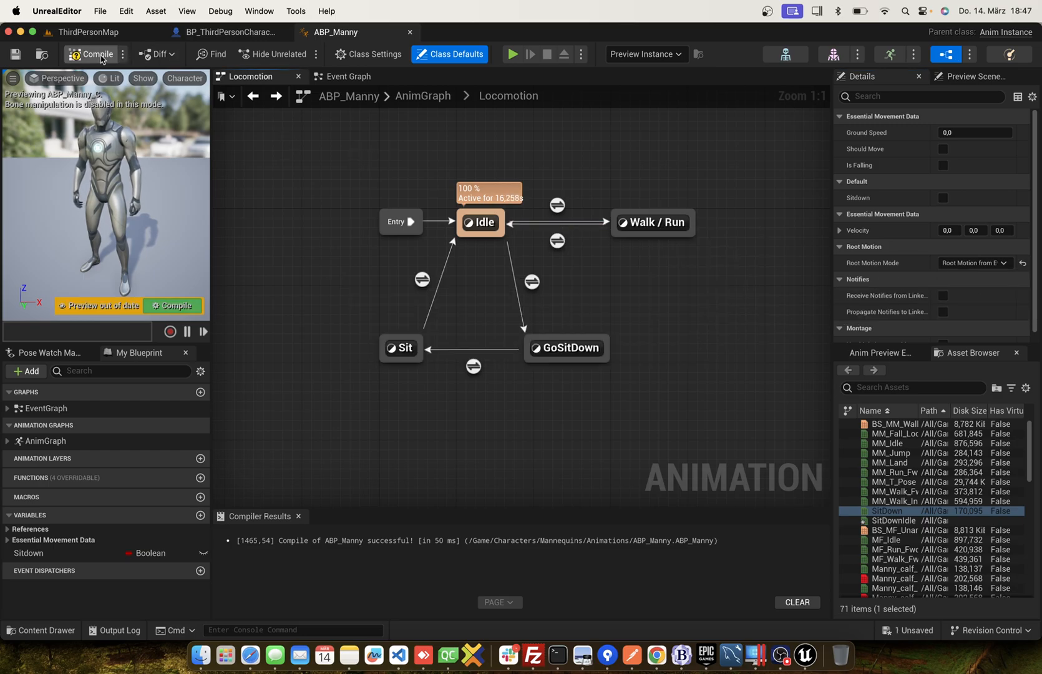
Play ThirdPersonMap in the editor to test sitting down and standing up beside the white cube, and end the session.
click(137, 33)
click(297, 54)
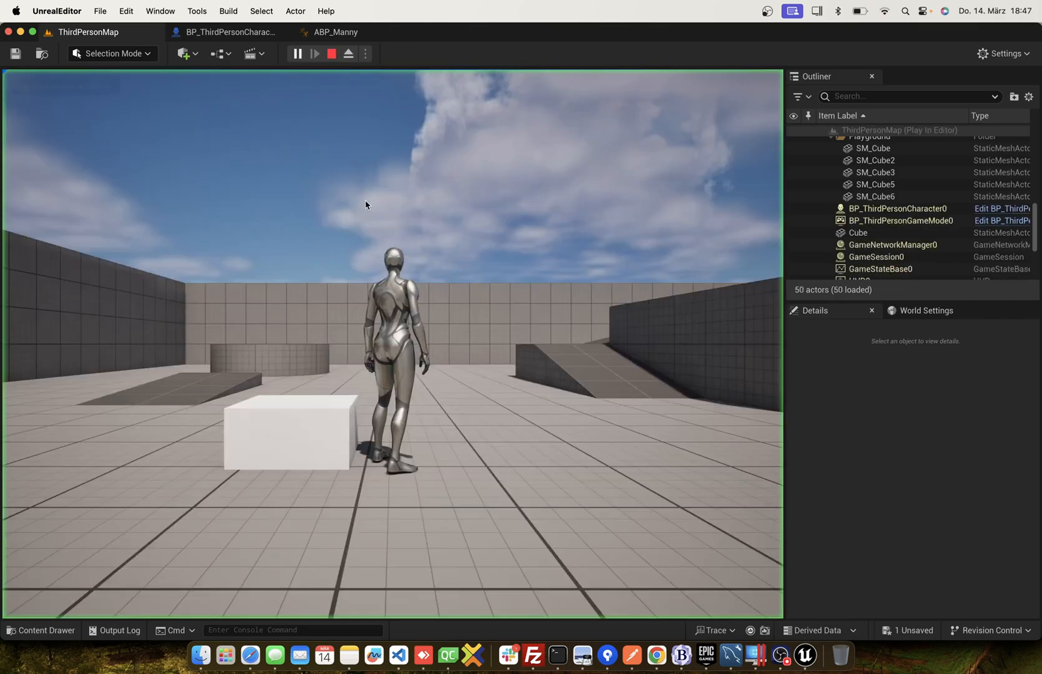
key(e)
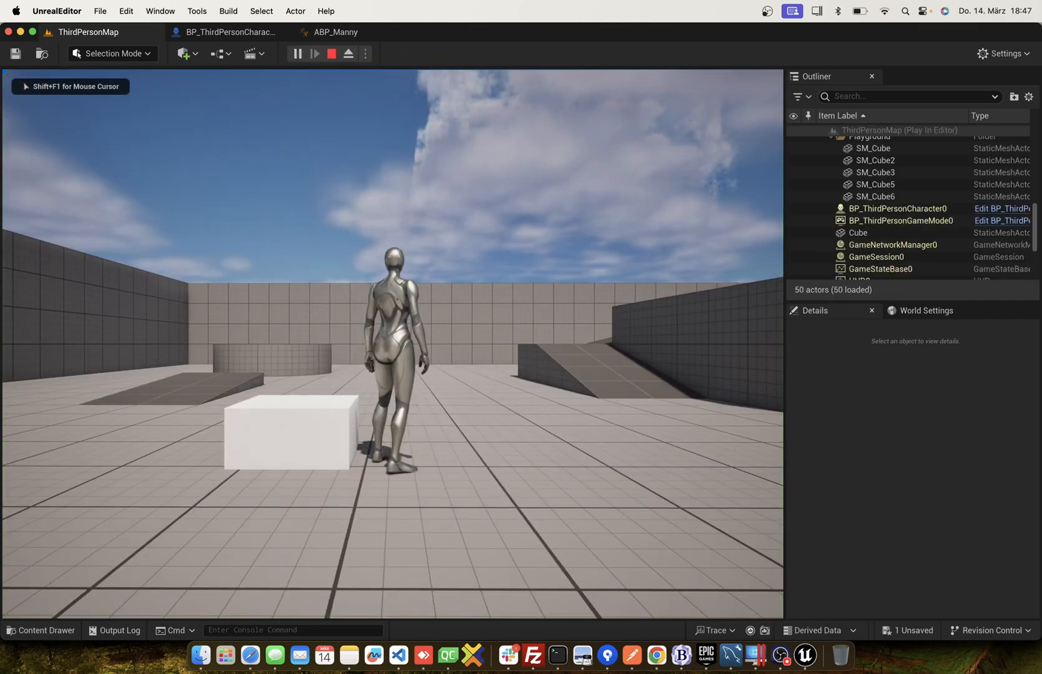
key(e)
key(e)
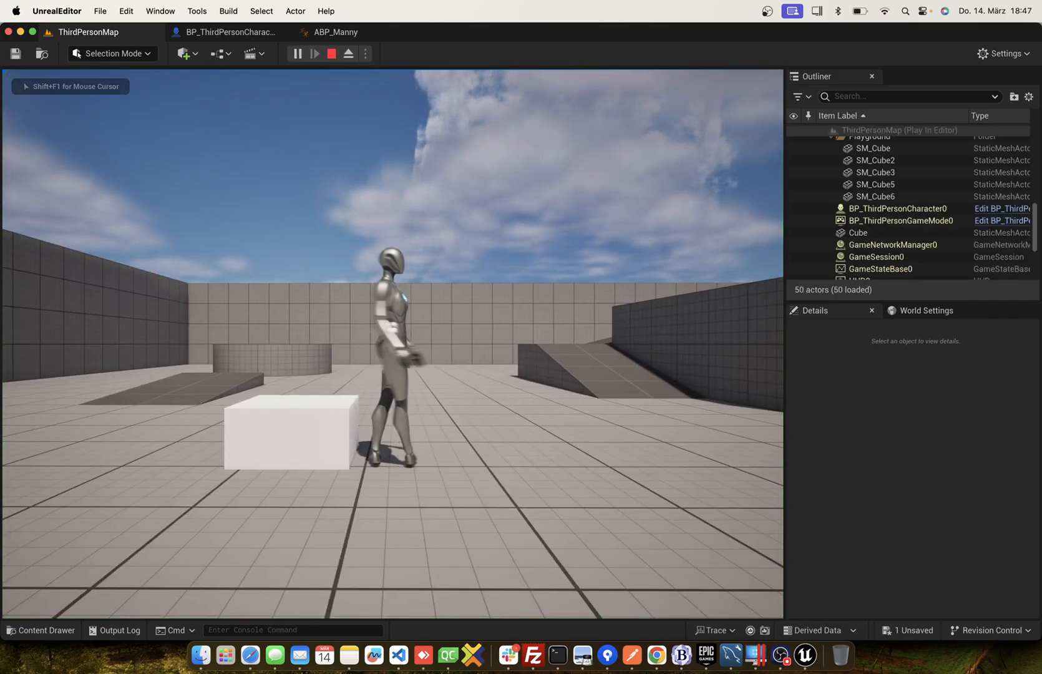
key(e)
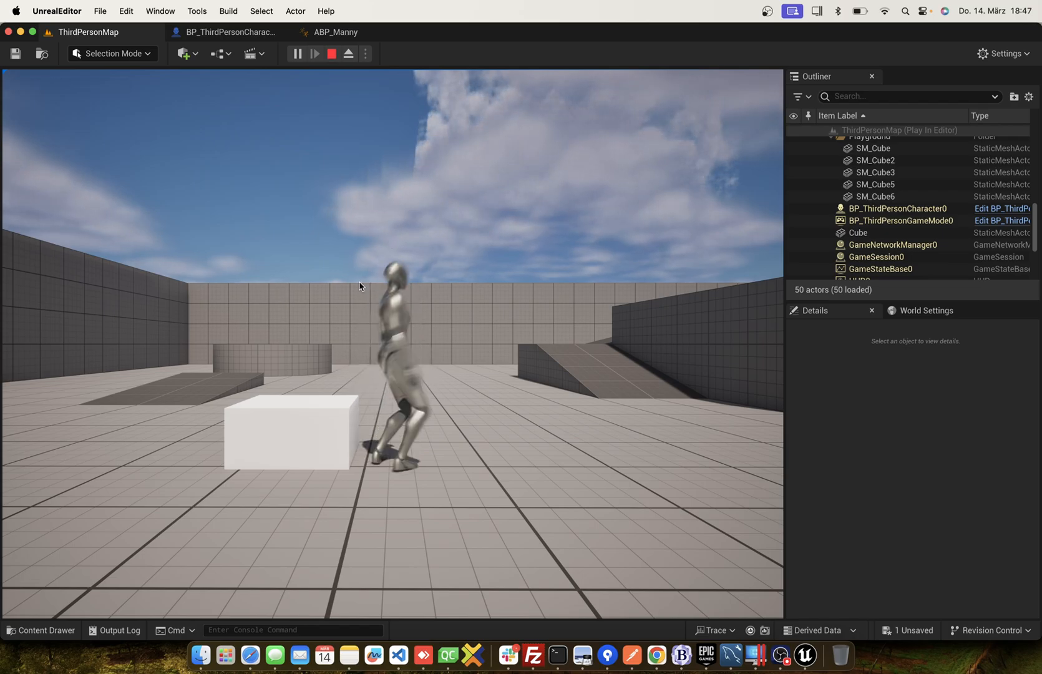
key(Escape)
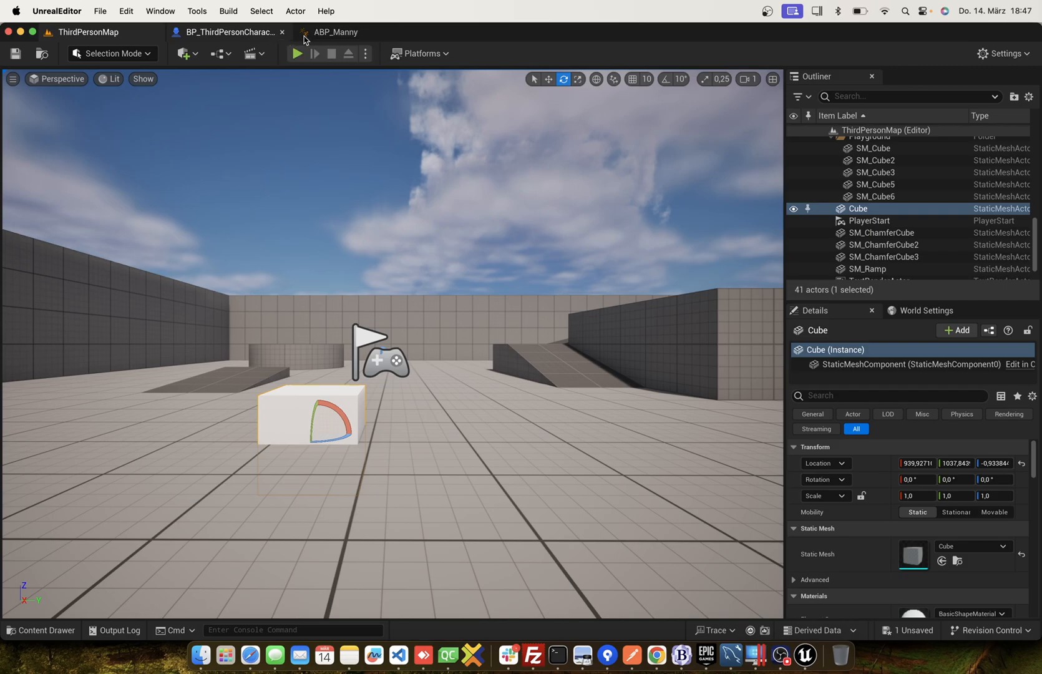
In ABP_Manny's AnimGraph, move the Control Rig nodes aside, connect Slot 'DefaultSlot' directly to Output Pose's Result, and compile.
click(336, 31)
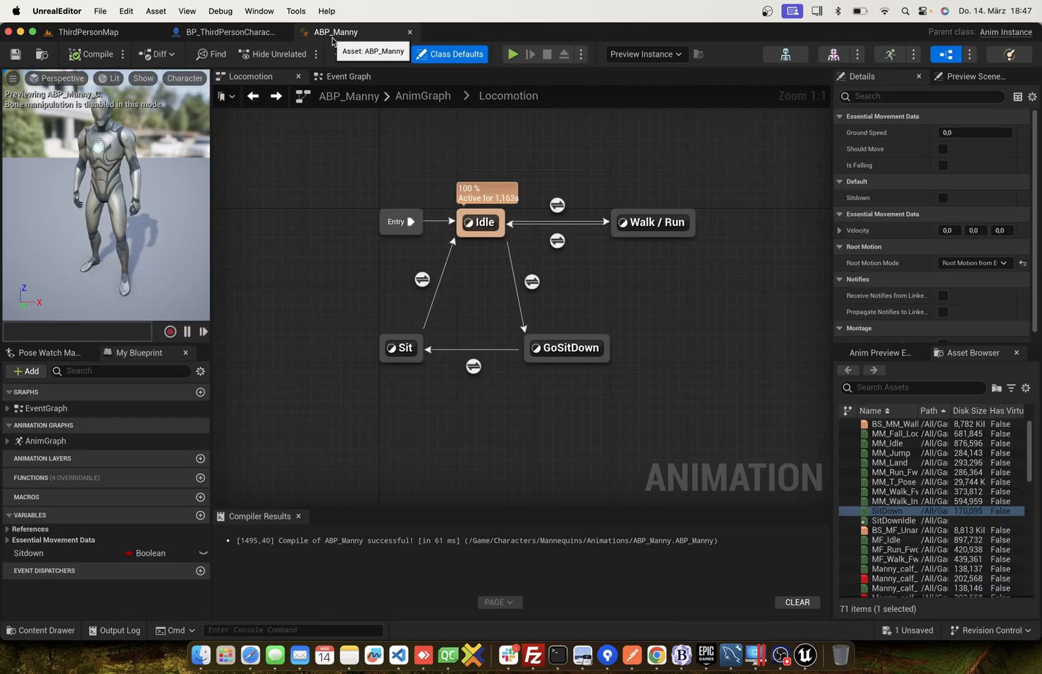
click(254, 98)
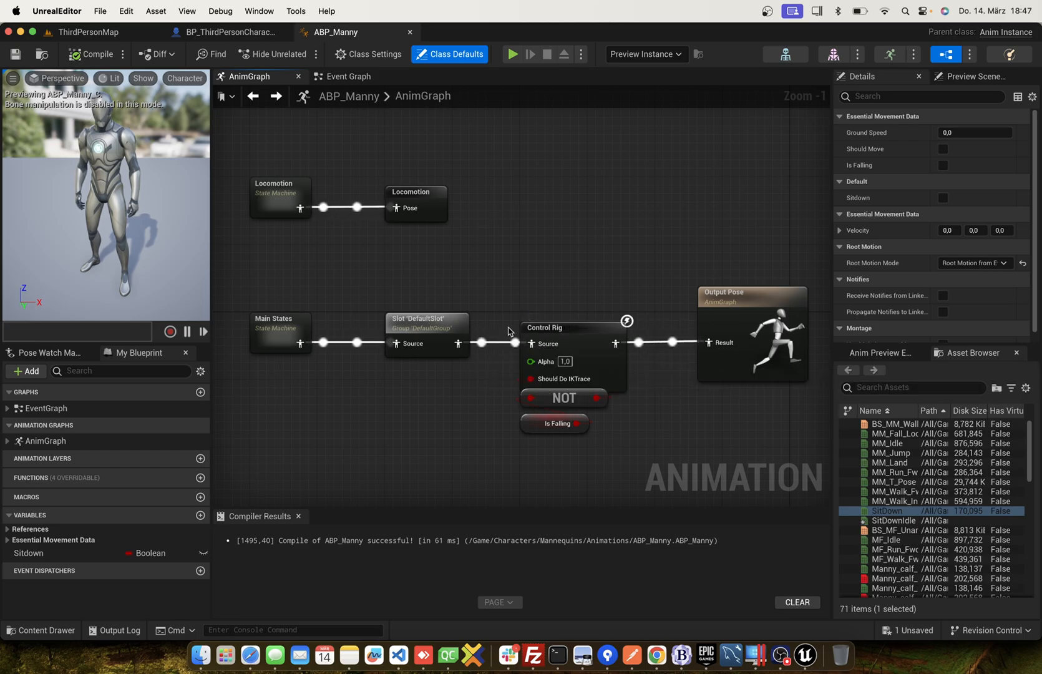
drag(521, 313, 609, 443)
drag(587, 337, 589, 404)
drag(459, 343, 730, 346)
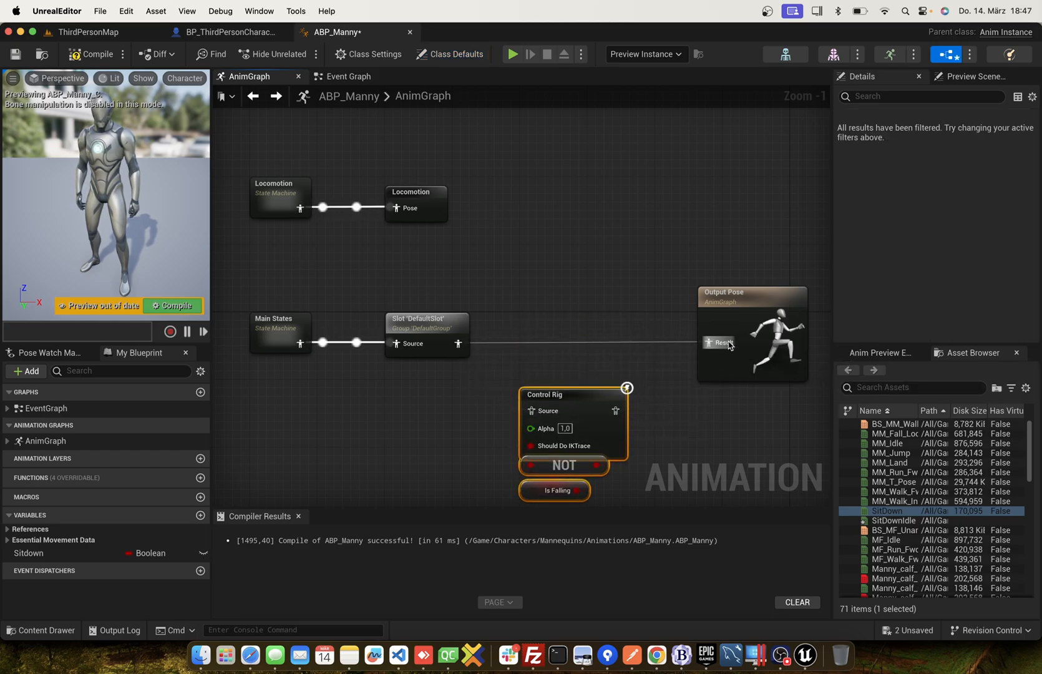
click(91, 54)
Play ThirdPersonMap again and move the character around the white cube, testing the sitting animation from different sides.
click(109, 32)
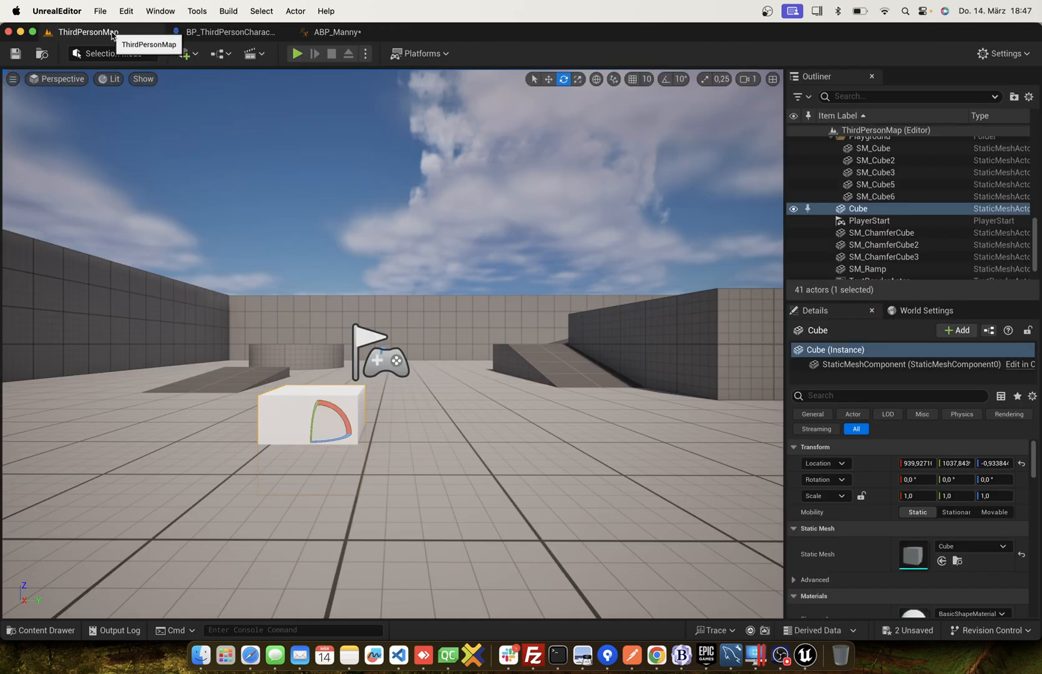
click(297, 53)
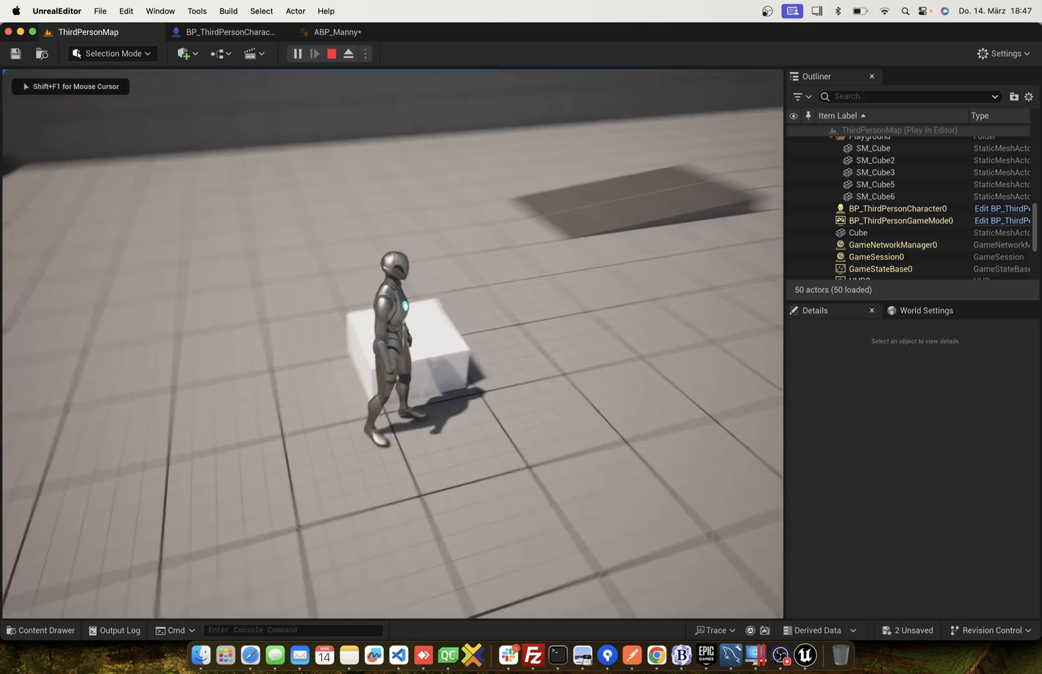
key(d)
key(a)
key(s)
key(w)
key(d)
key(w)
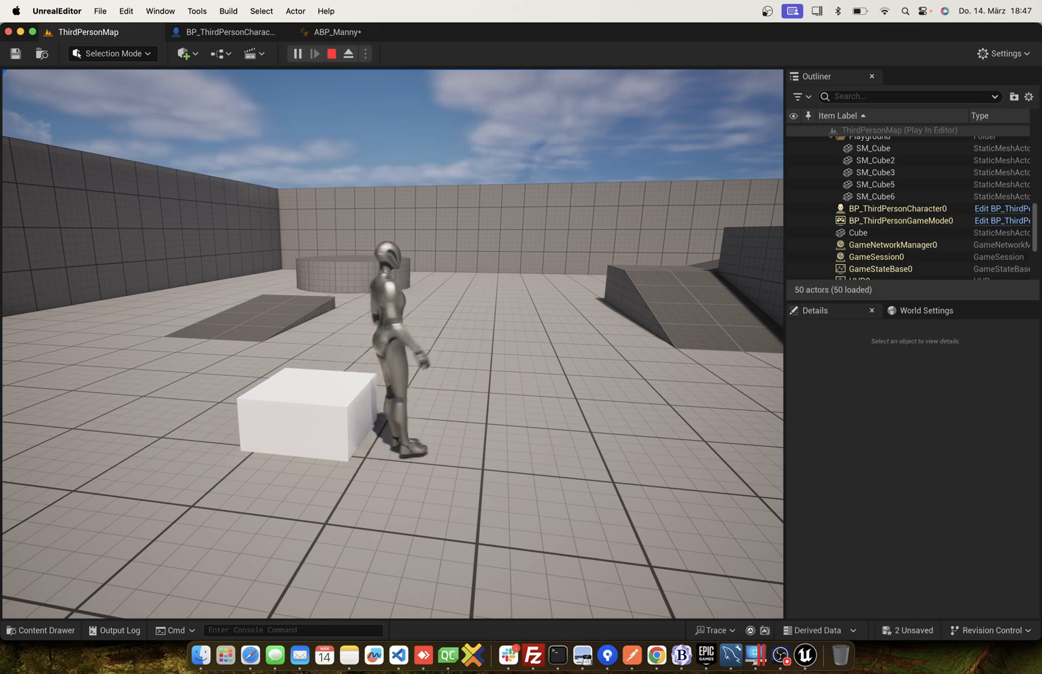
key(s)
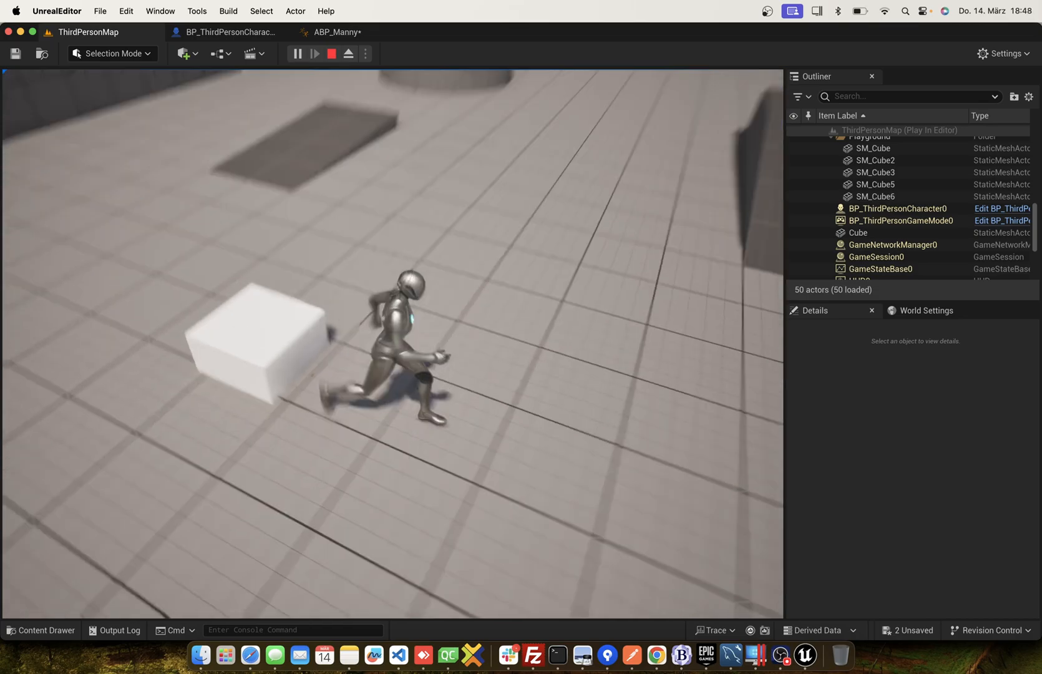
key(w)
key(d)
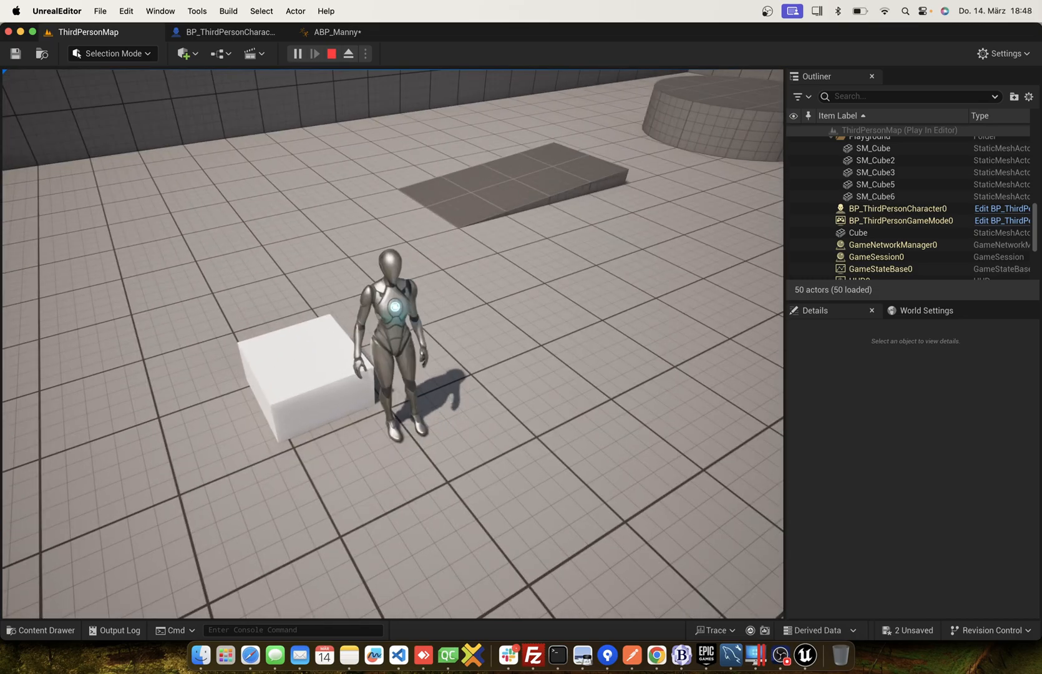
key(a)
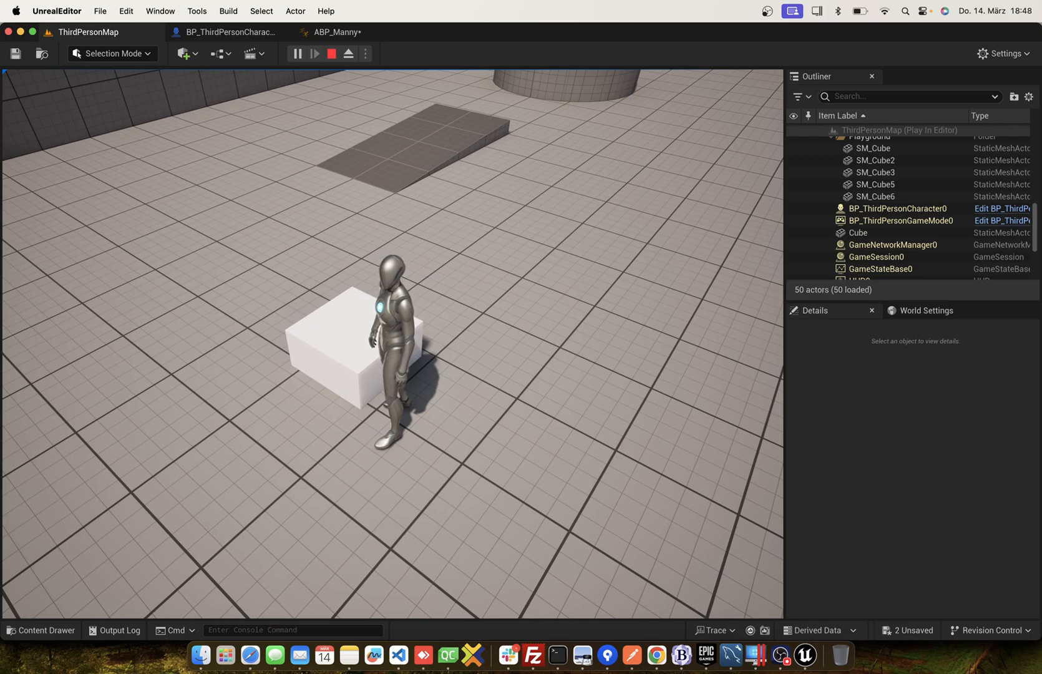
key(s)
key(w)
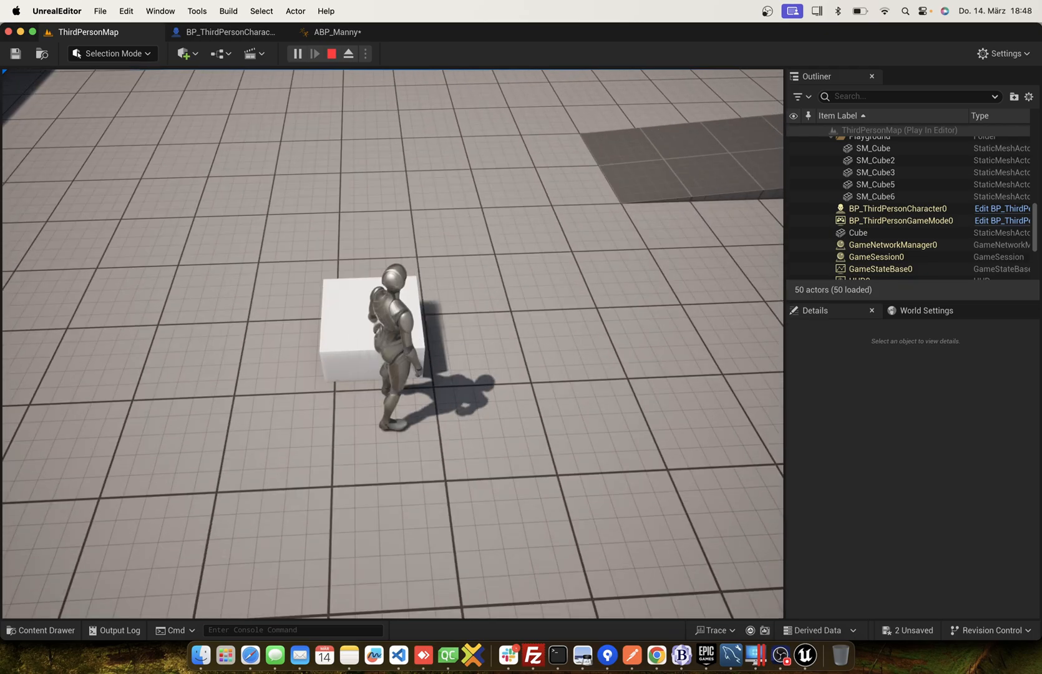
key(w)
key(a)
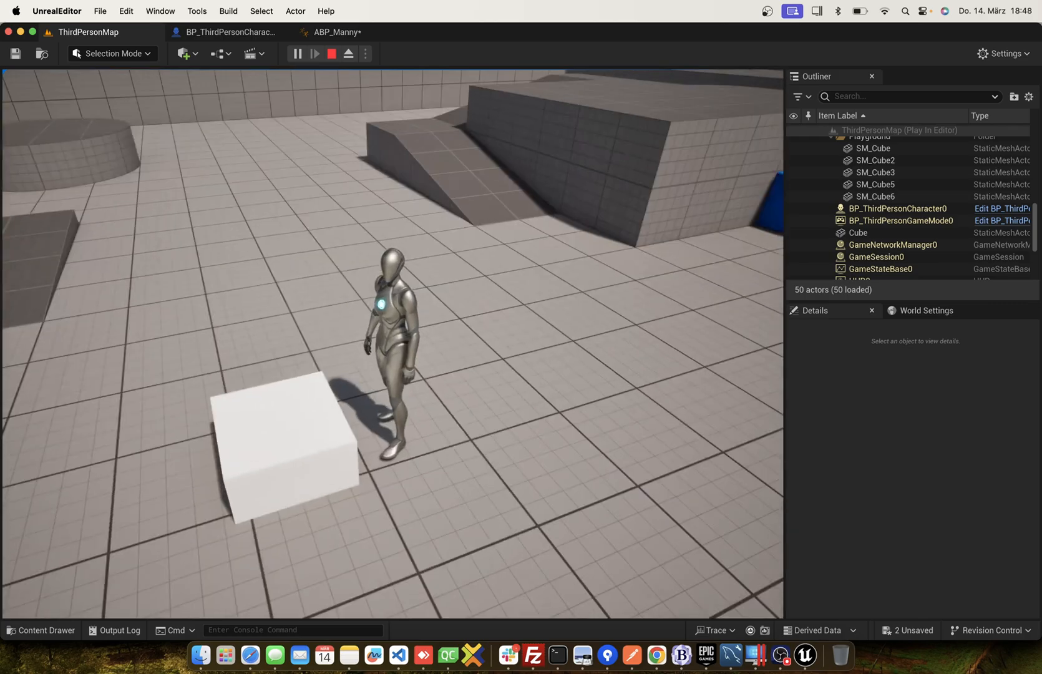